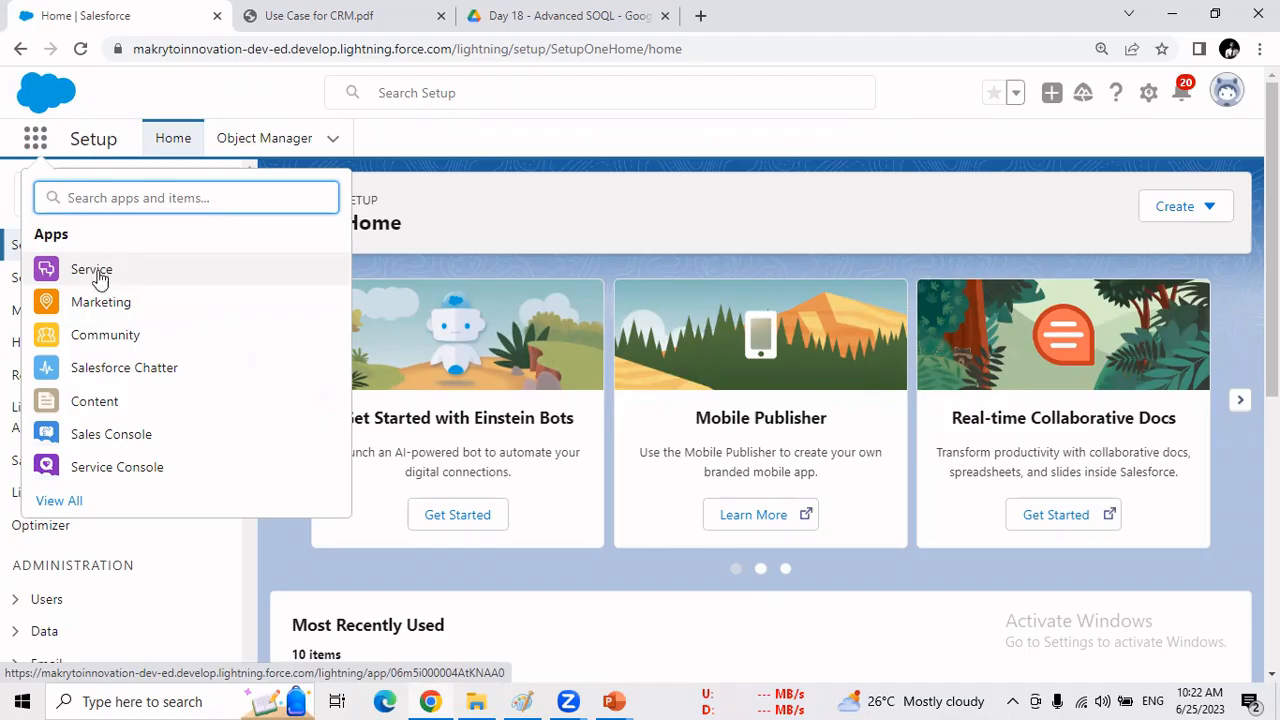
# Start a new case in the Service app with its status set to New.
pyautogui.click(100, 279)
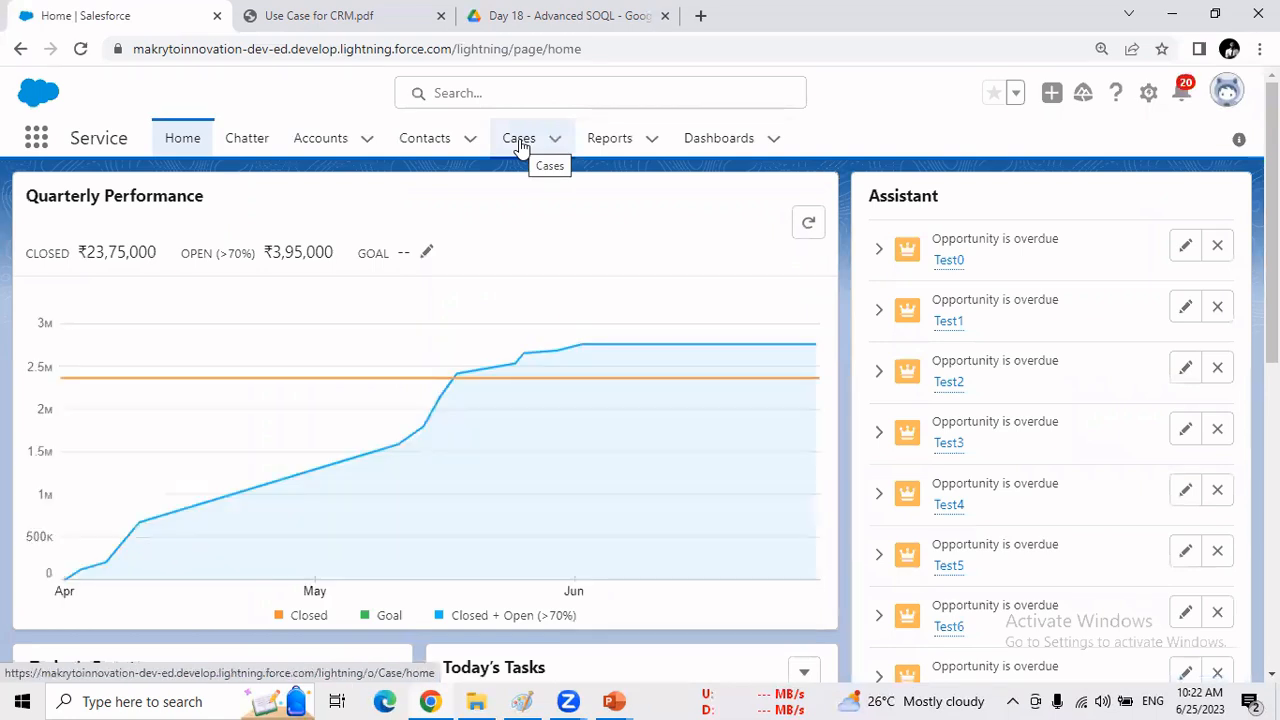
pyautogui.click(519, 141)
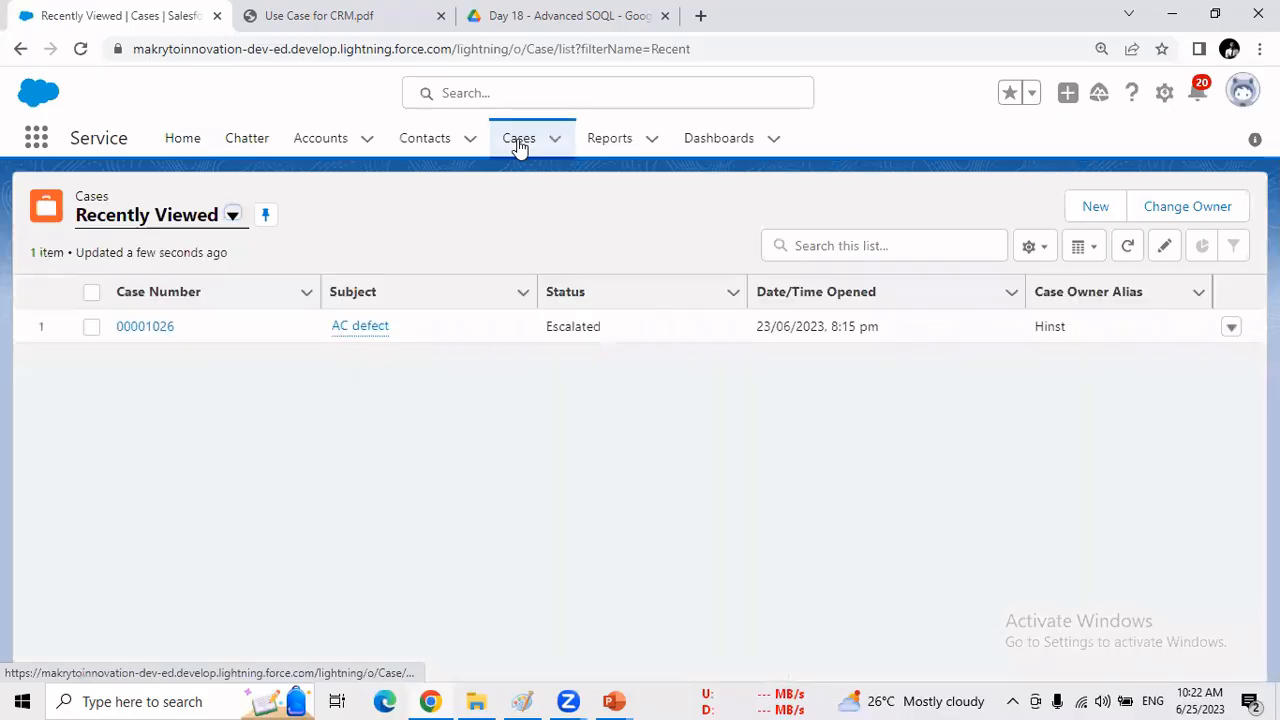
pyautogui.click(1100, 210)
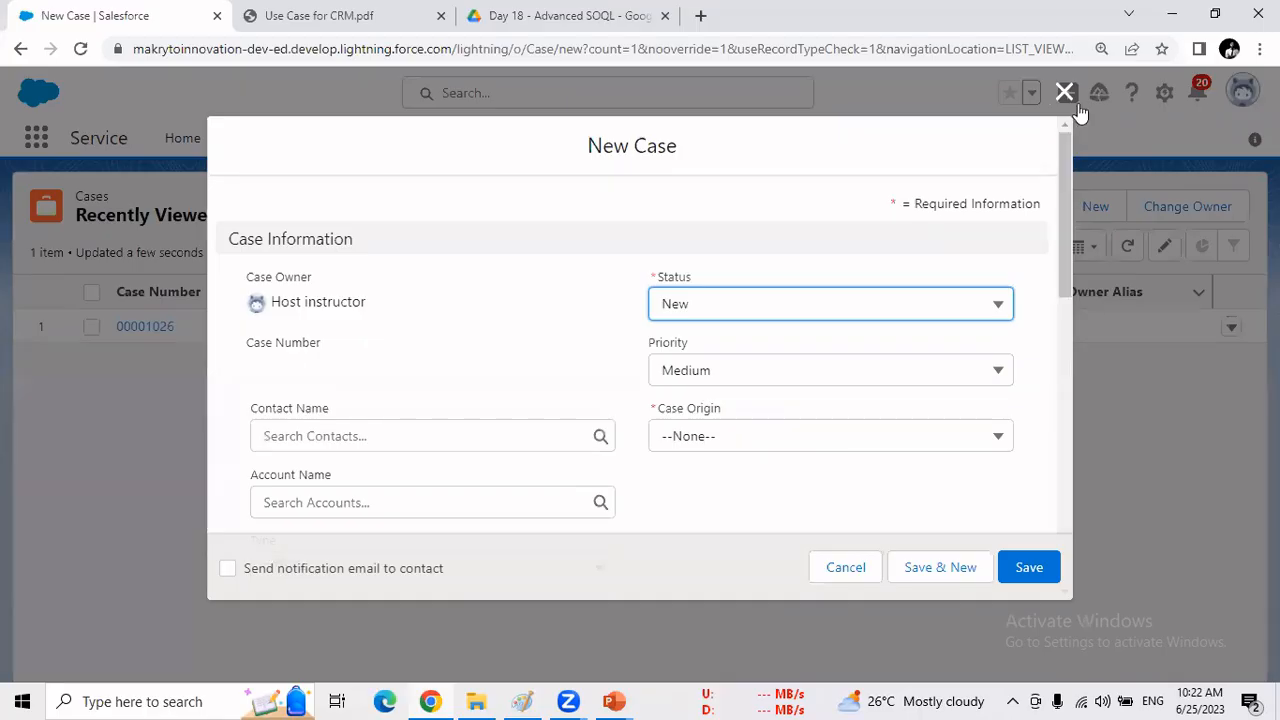
pyautogui.click(883, 303)
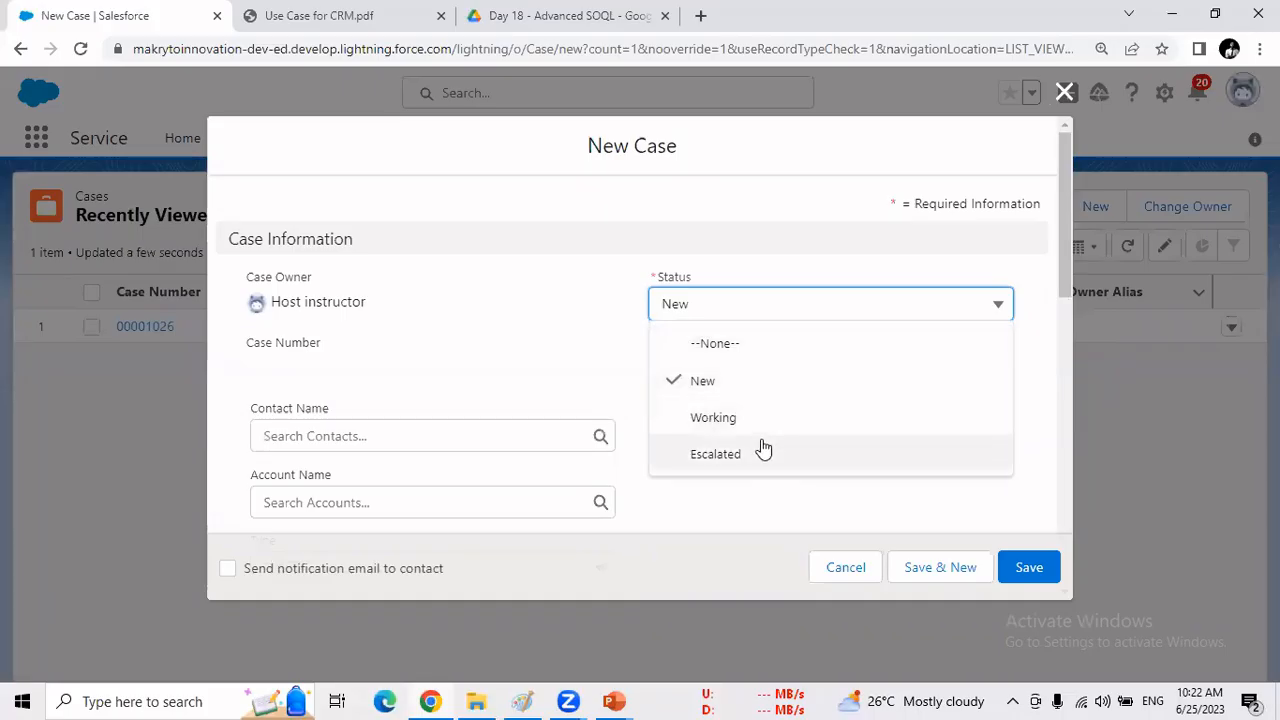
pyautogui.click(712, 385)
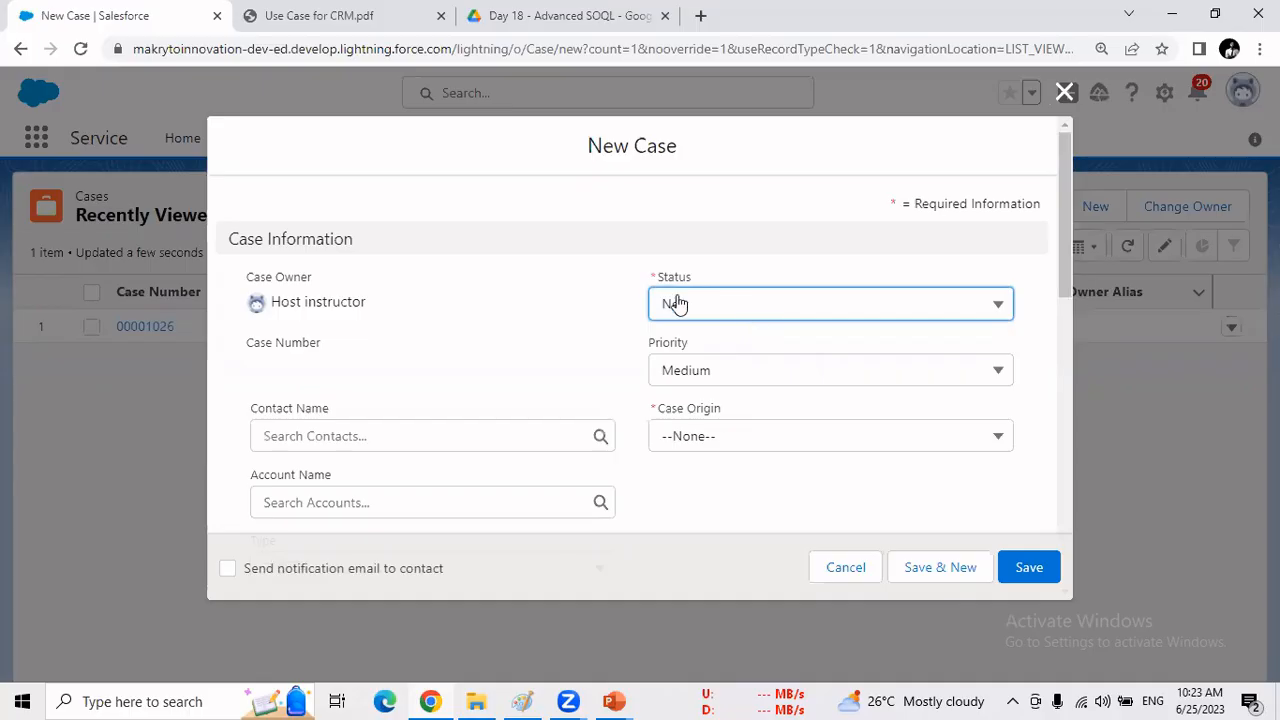
# Choose the recent contact belonging to Paradize Hotel as the case contact and set the account to Paradize Hotel.
pyautogui.click(435, 428)
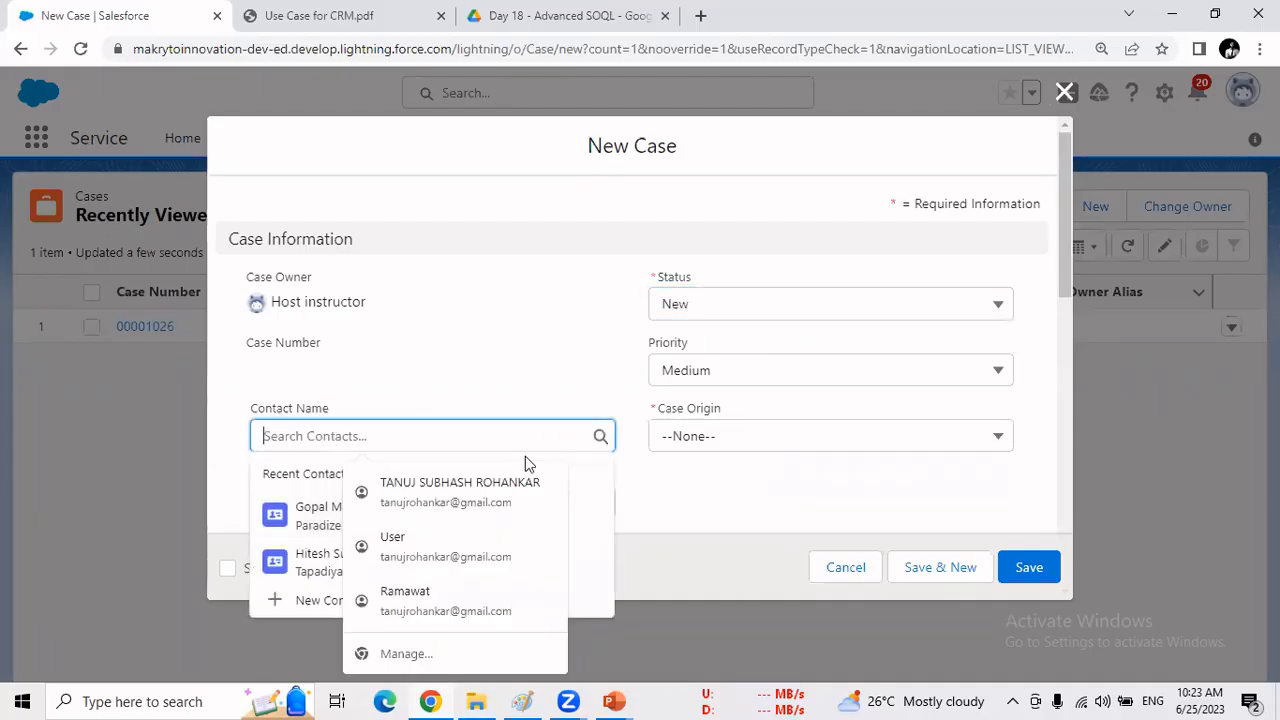
pyautogui.click(670, 522)
pyautogui.click(604, 446)
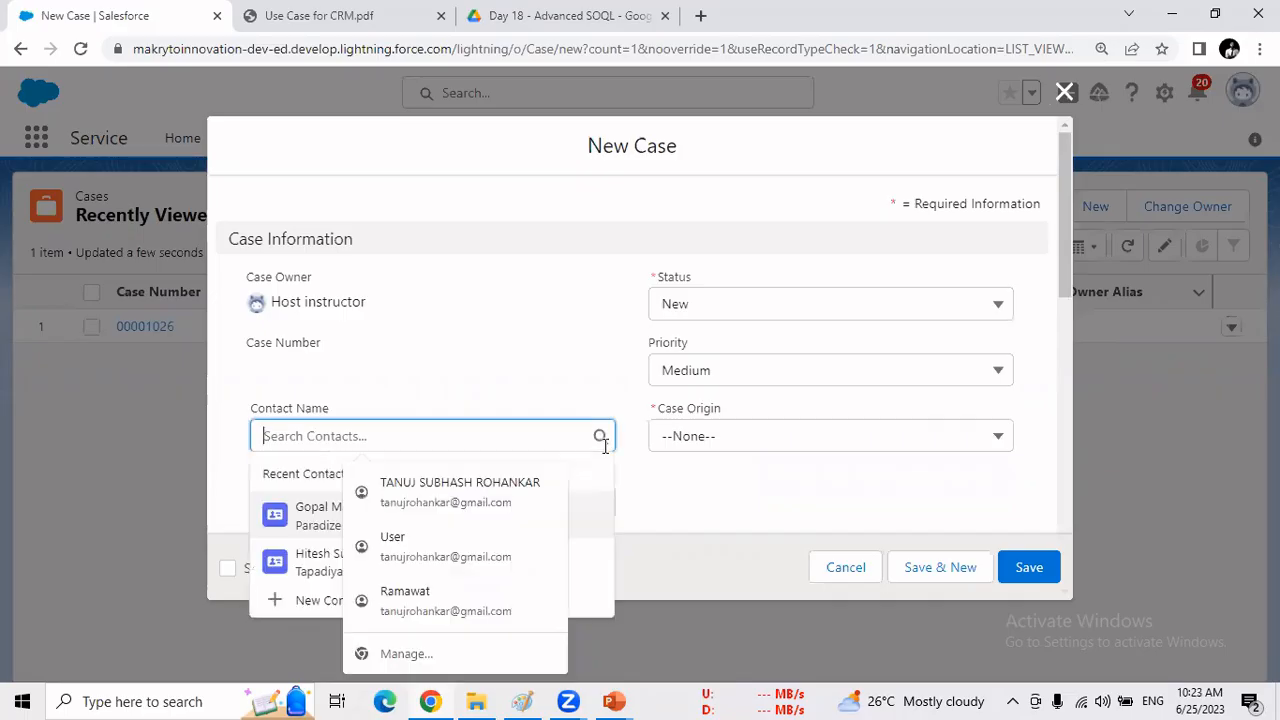
pyautogui.click(304, 511)
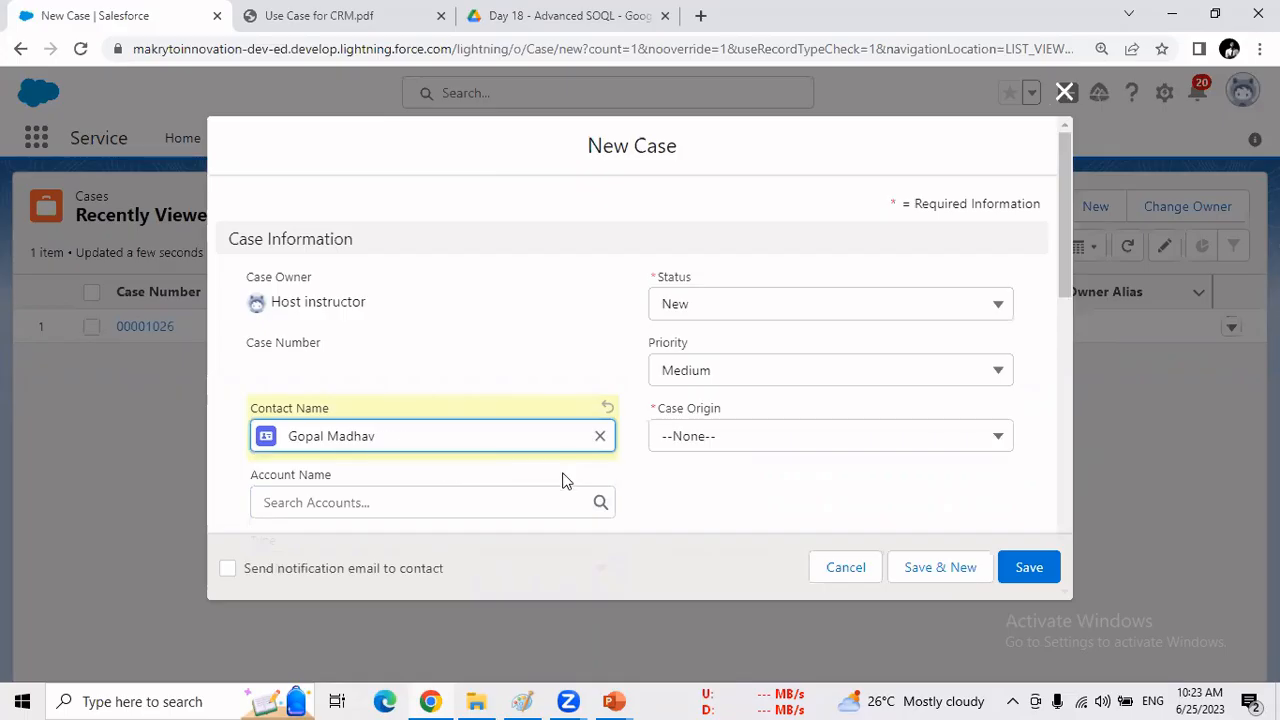
pyautogui.moveTo(1063, 255); pyautogui.dragTo(1068, 309)
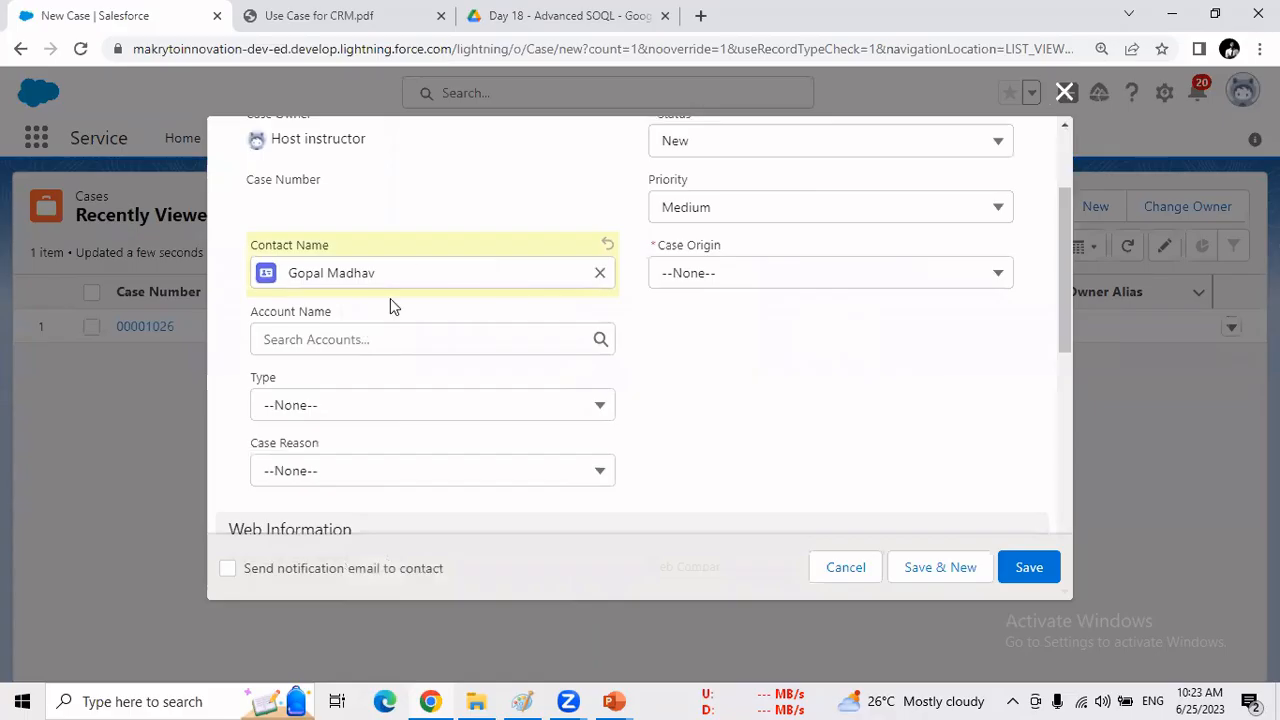
pyautogui.click(600, 337)
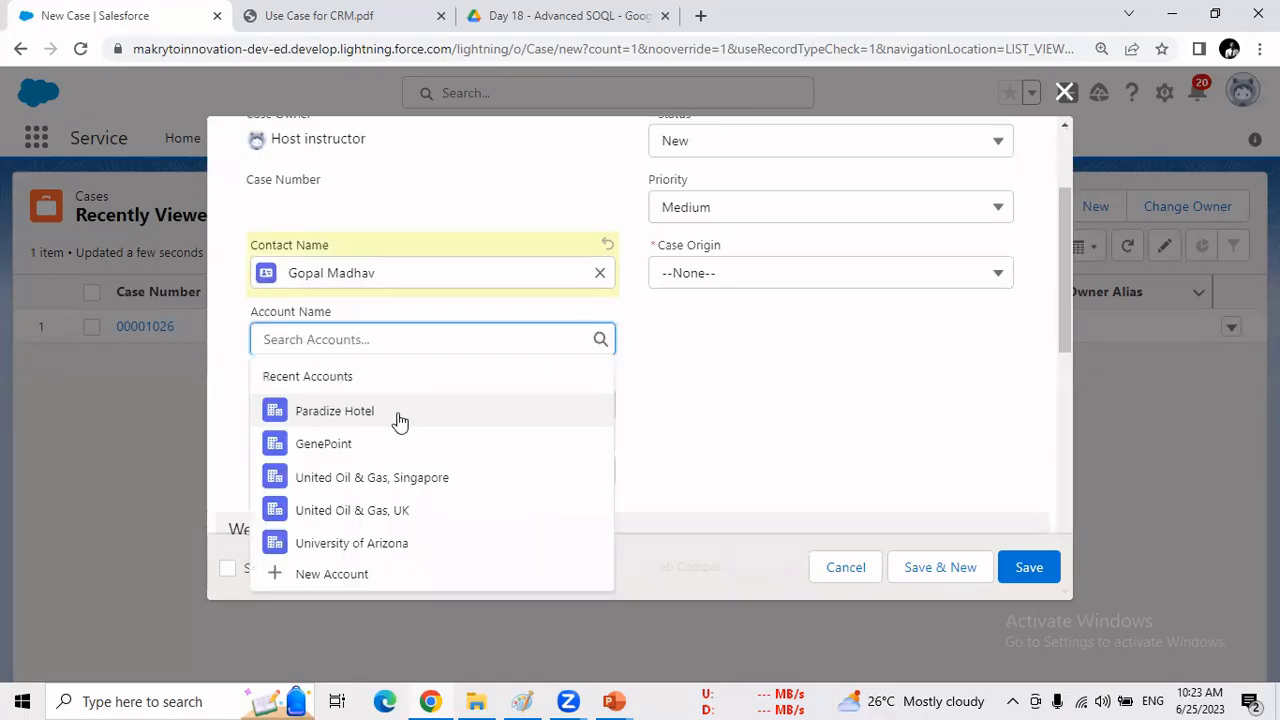
pyautogui.click(365, 418)
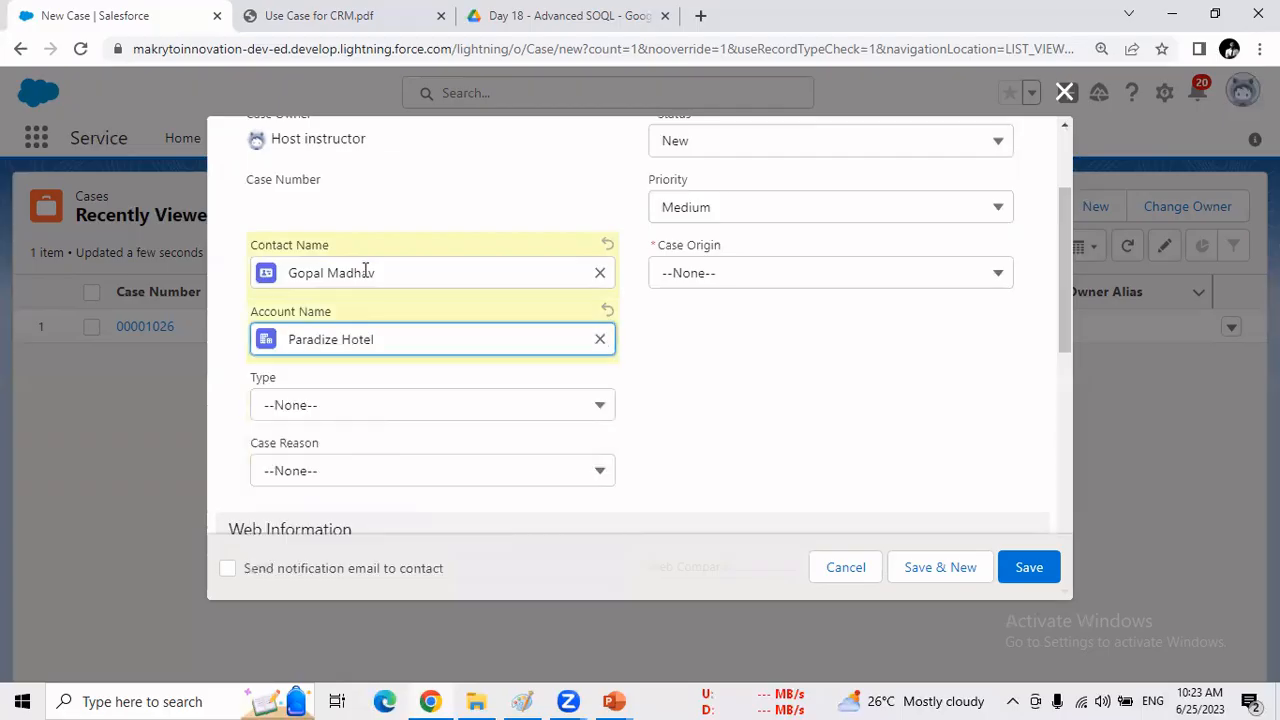
# Keep the case priority at Medium and set the case origin to Phone.
pyautogui.click(689, 210)
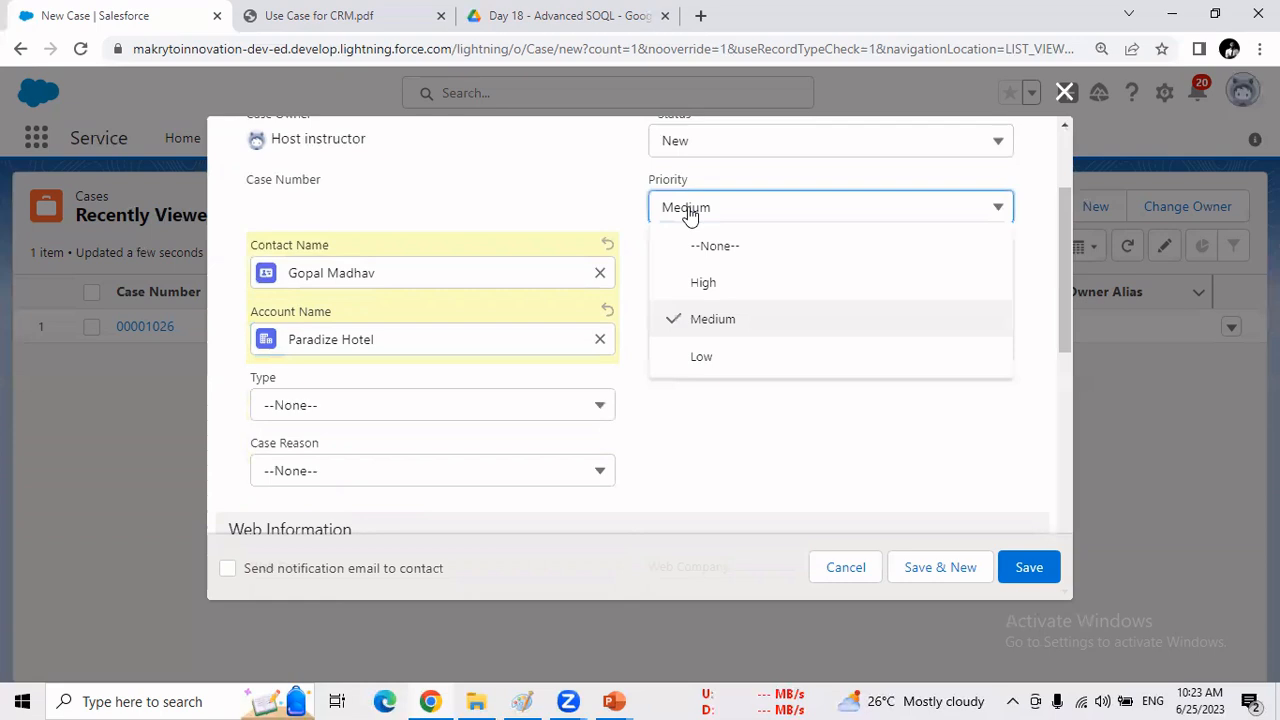
pyautogui.click(689, 210)
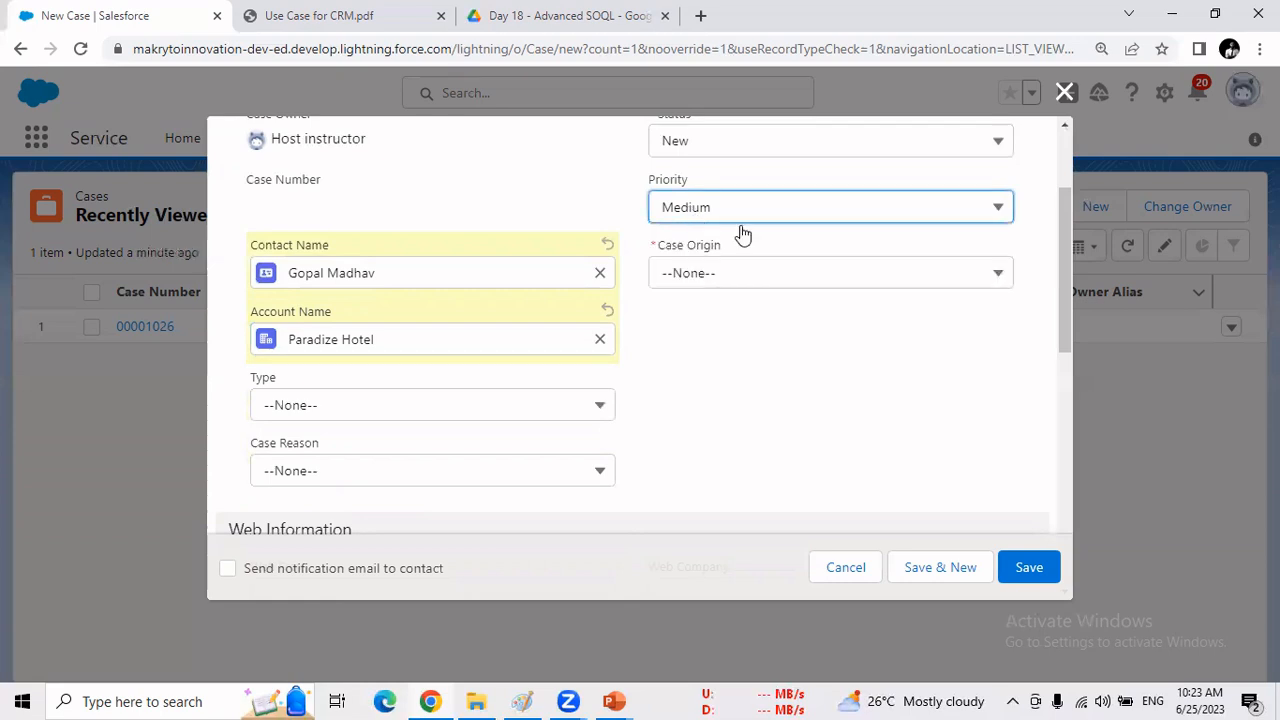
pyautogui.click(999, 212)
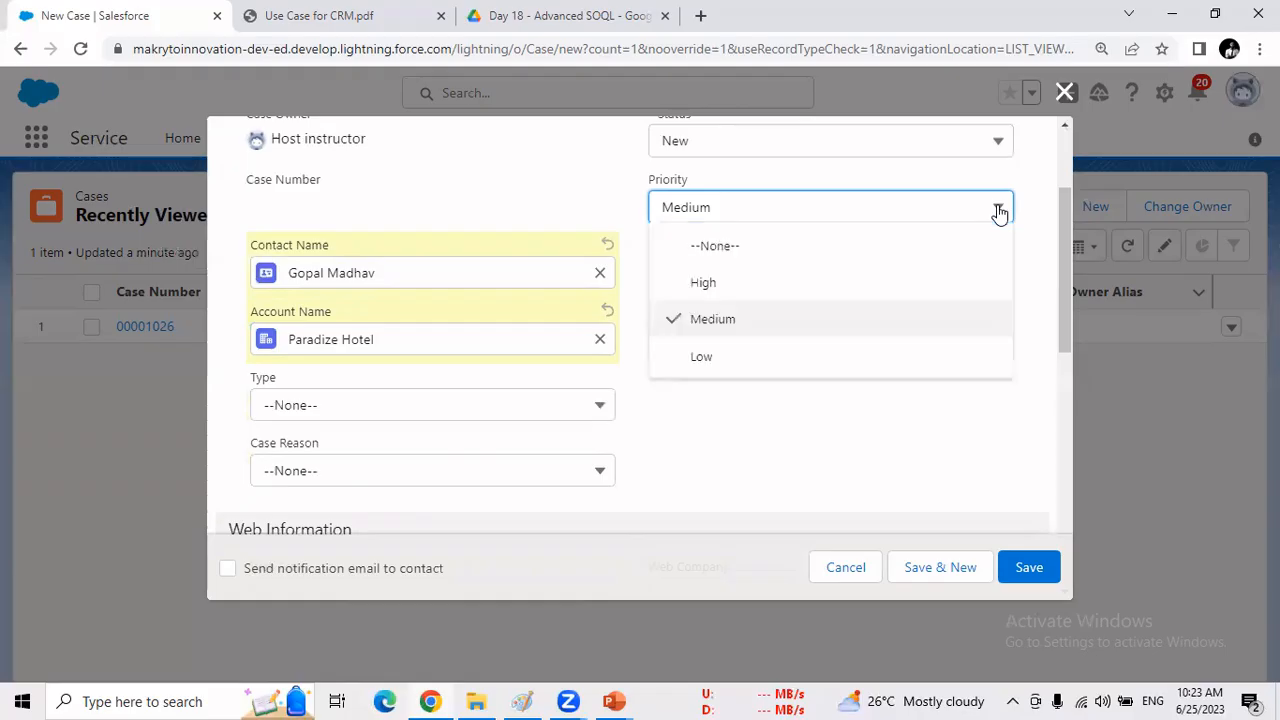
pyautogui.click(999, 212)
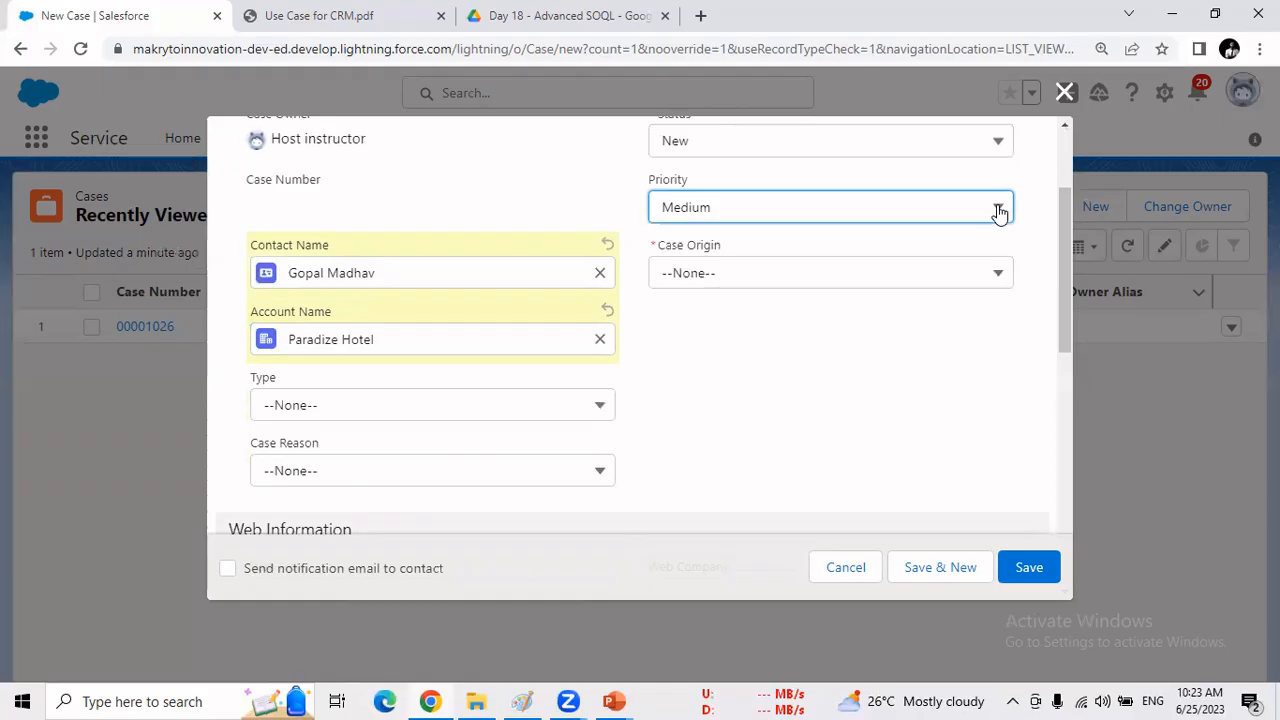
pyautogui.click(751, 277)
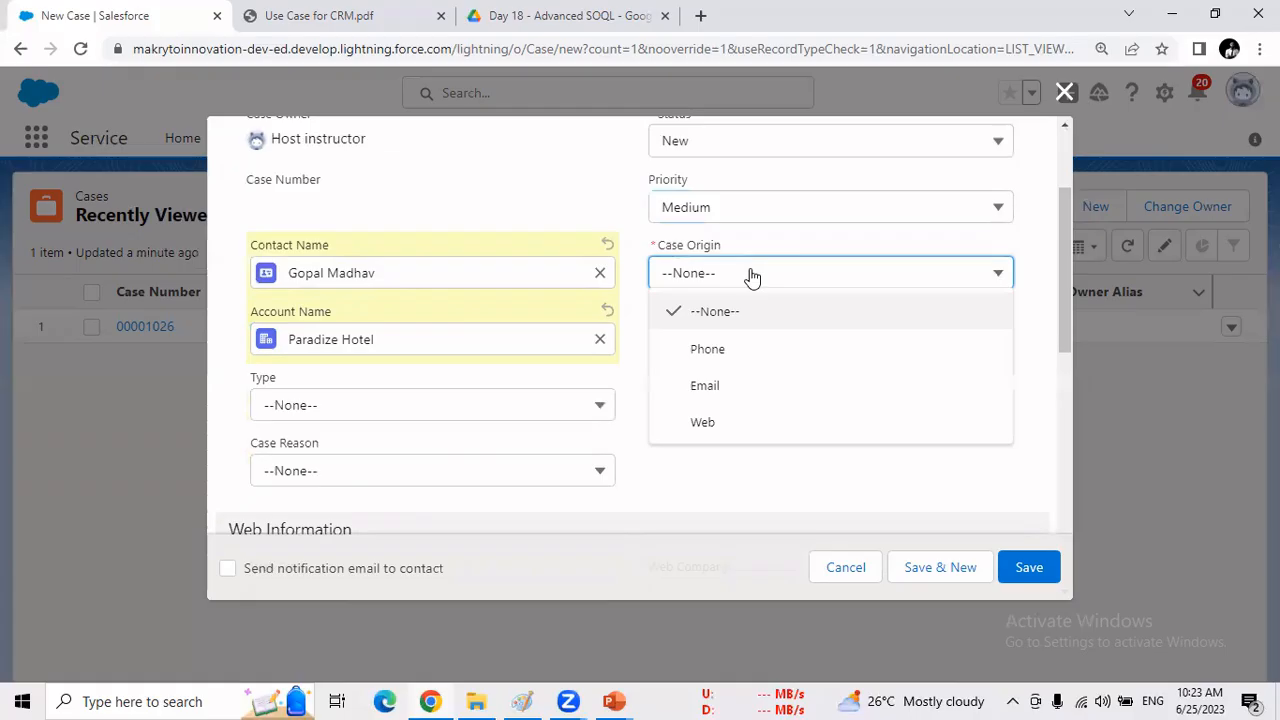
pyautogui.click(731, 356)
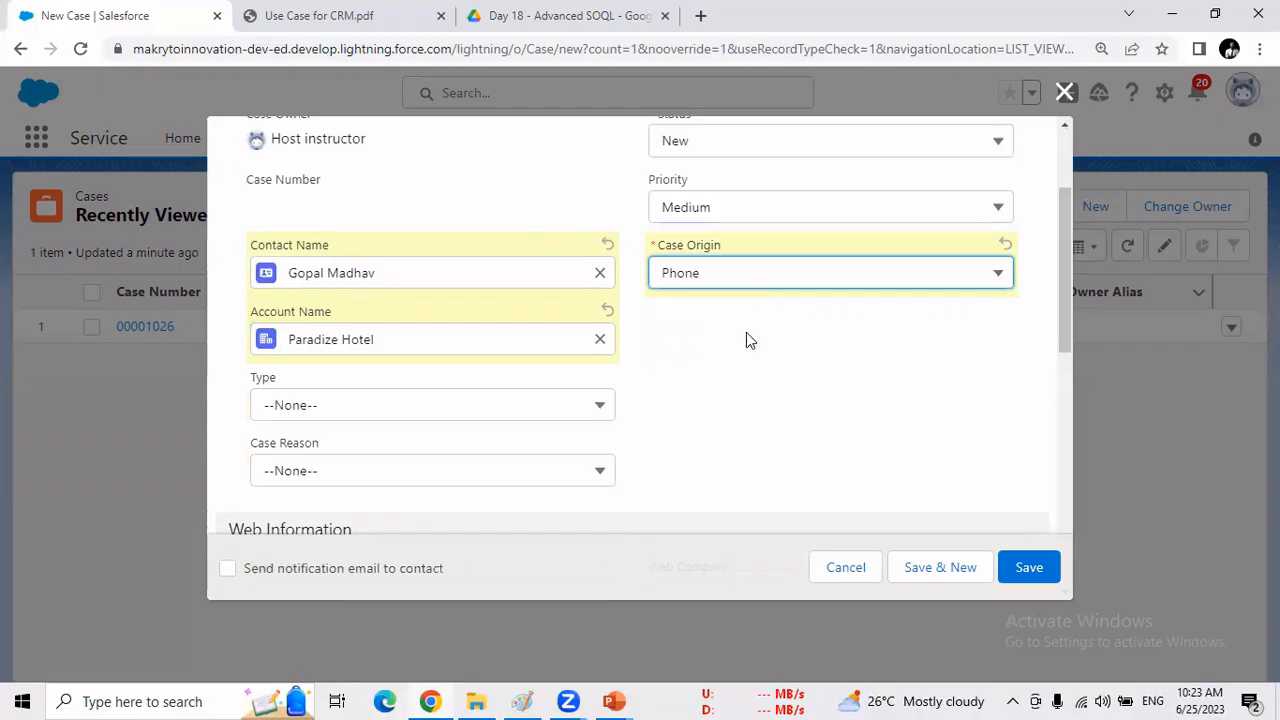
# Set the case type to Mechanical and look through the available case reasons.
pyautogui.moveTo(1066, 294); pyautogui.dragTo(1065, 334)
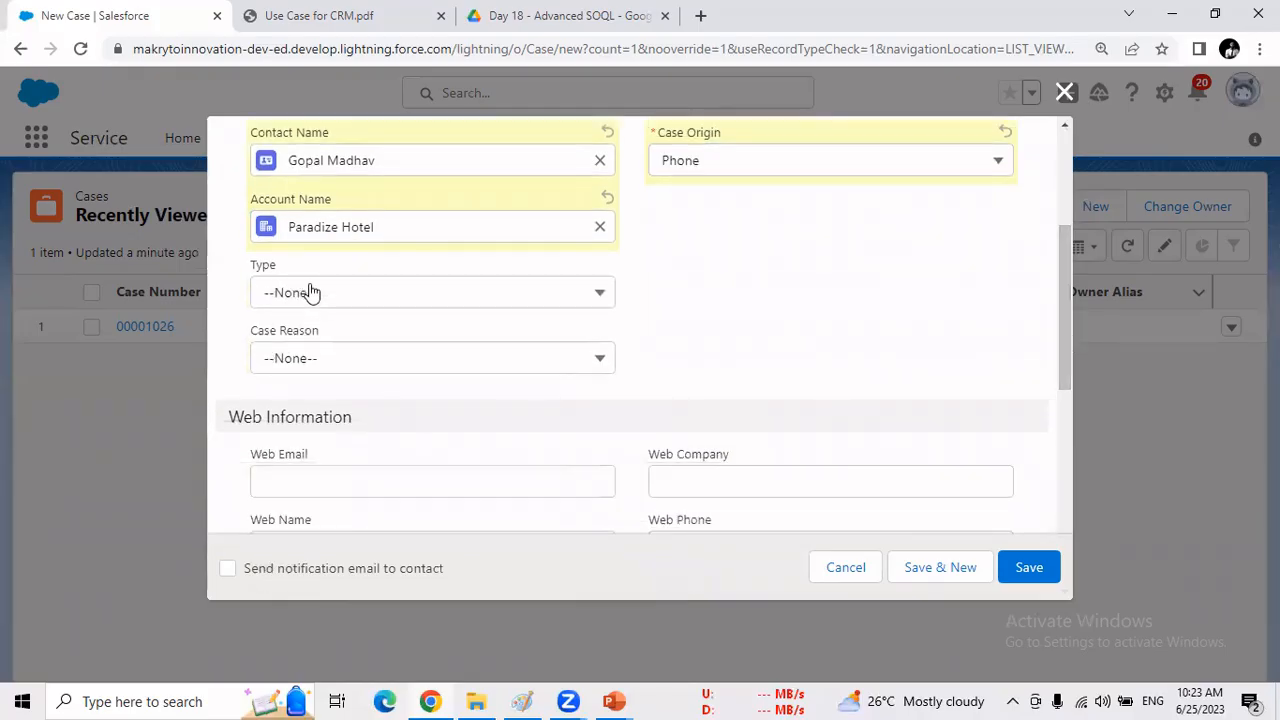
pyautogui.click(386, 294)
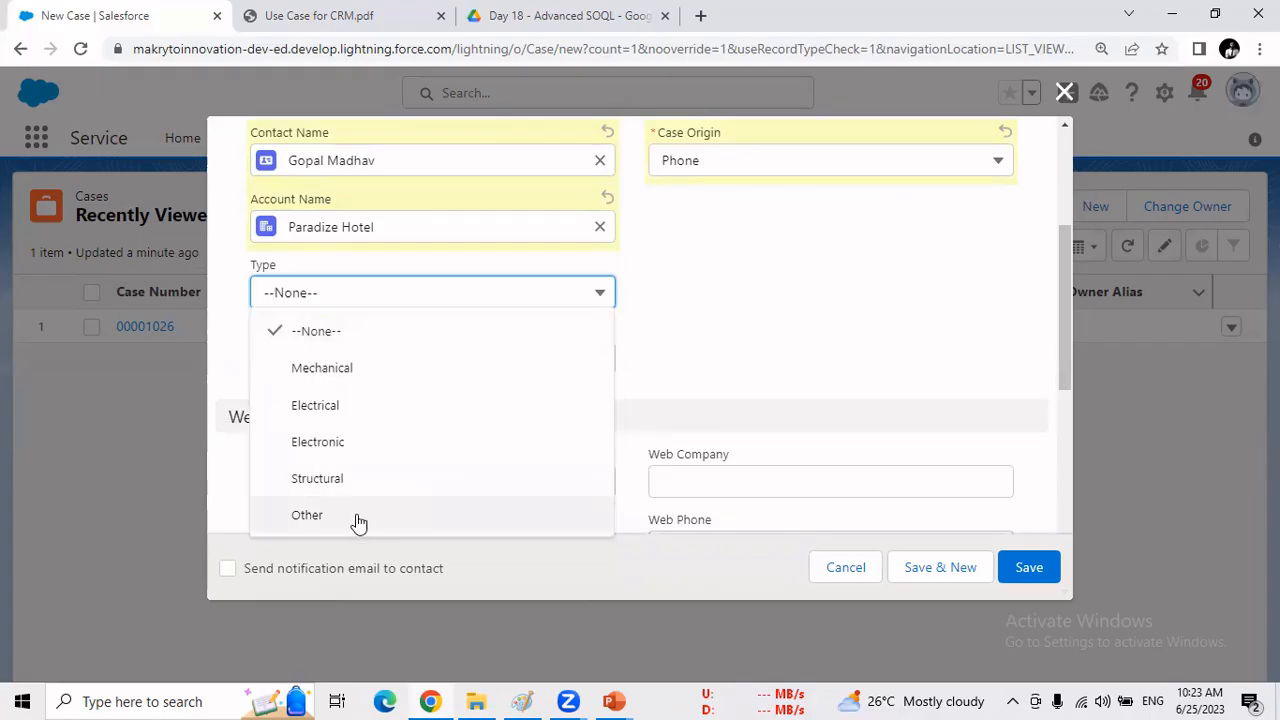
pyautogui.click(328, 380)
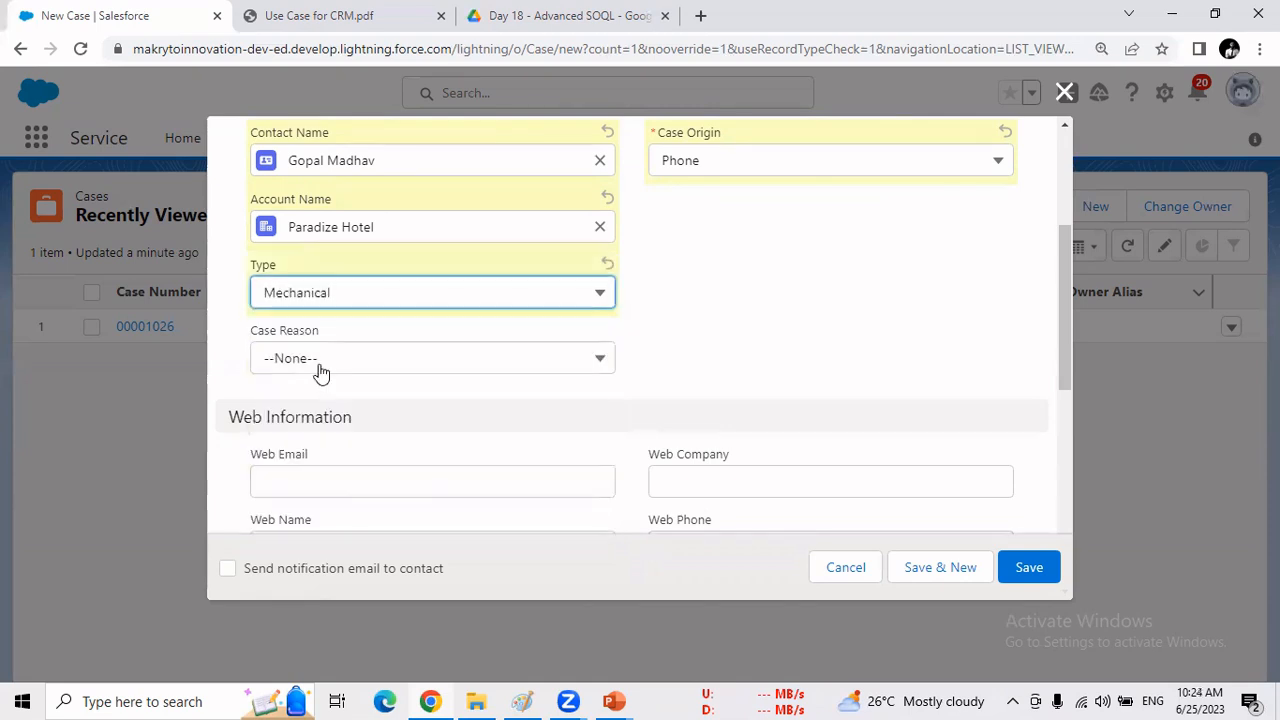
pyautogui.click(318, 371)
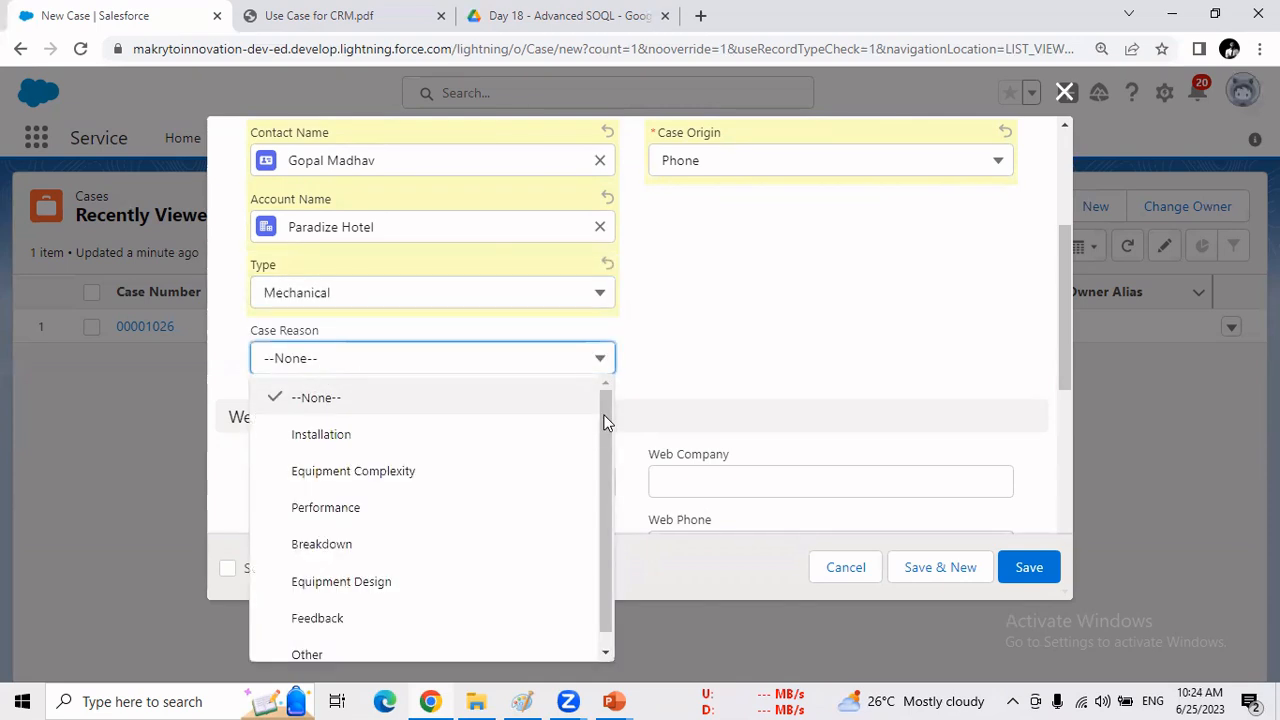
pyautogui.scroll(-1, 600, 455)
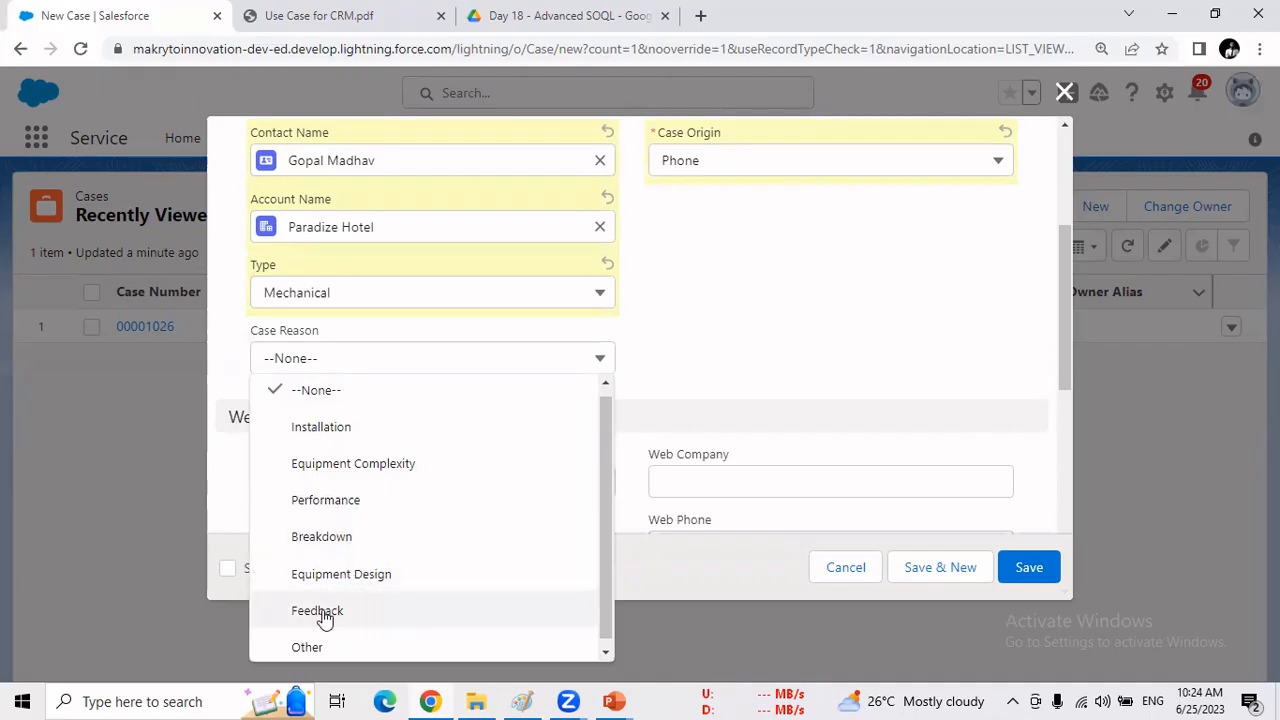
# Set the case type to Electrical and the case reason to Breakdown.
pyautogui.click(343, 311)
pyautogui.click(343, 305)
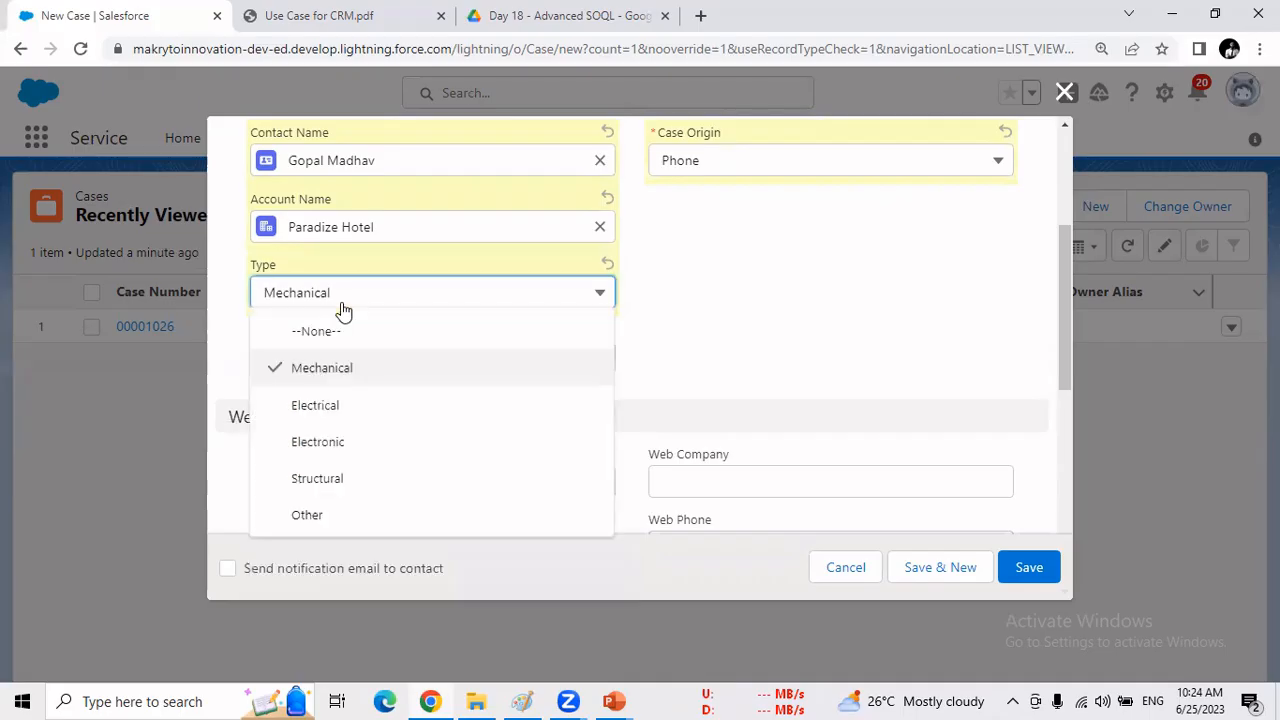
pyautogui.click(345, 410)
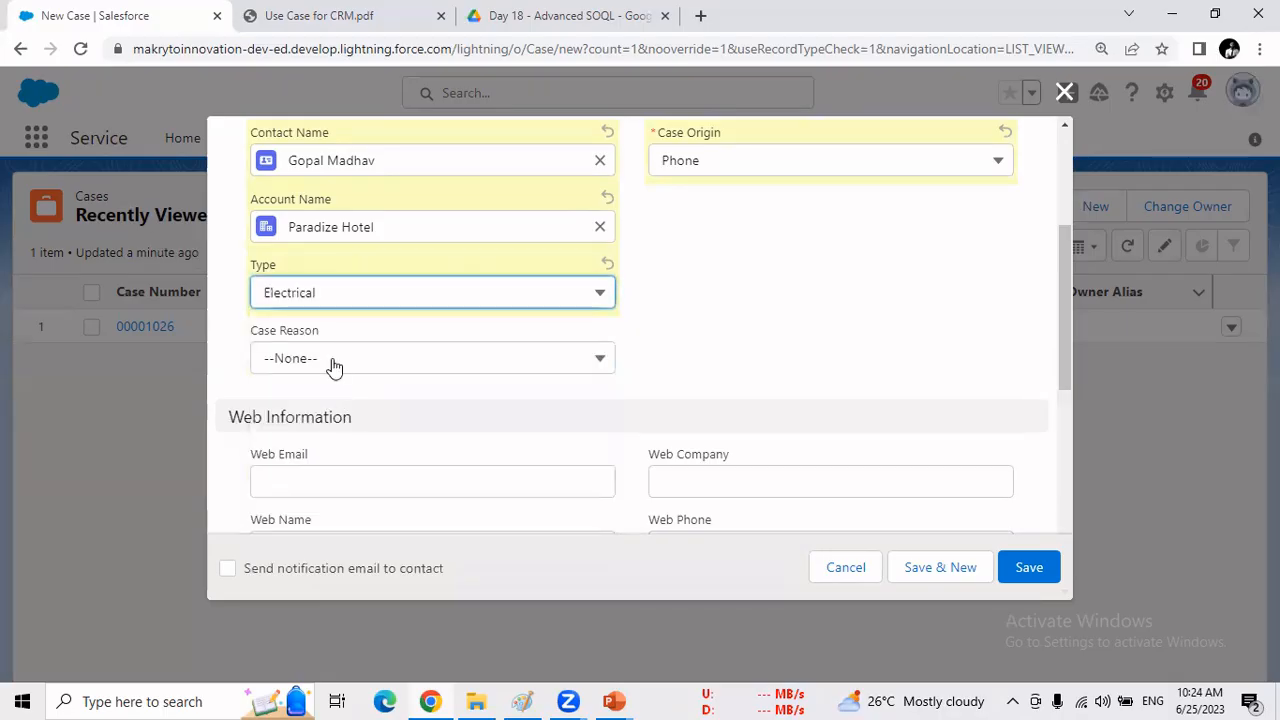
pyautogui.click(333, 366)
pyautogui.click(338, 544)
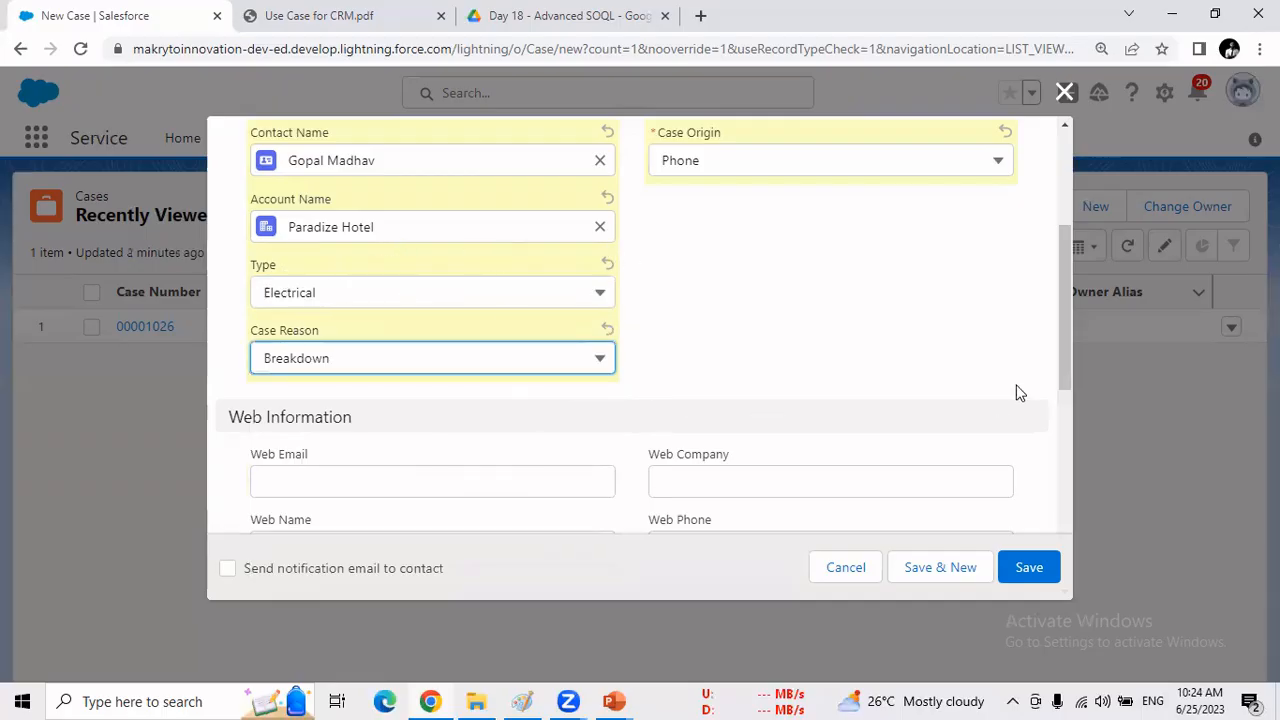
# Enable the notification email to the contact, leaving the web, additional and description fields empty, and save the case.
pyautogui.press('Tab')
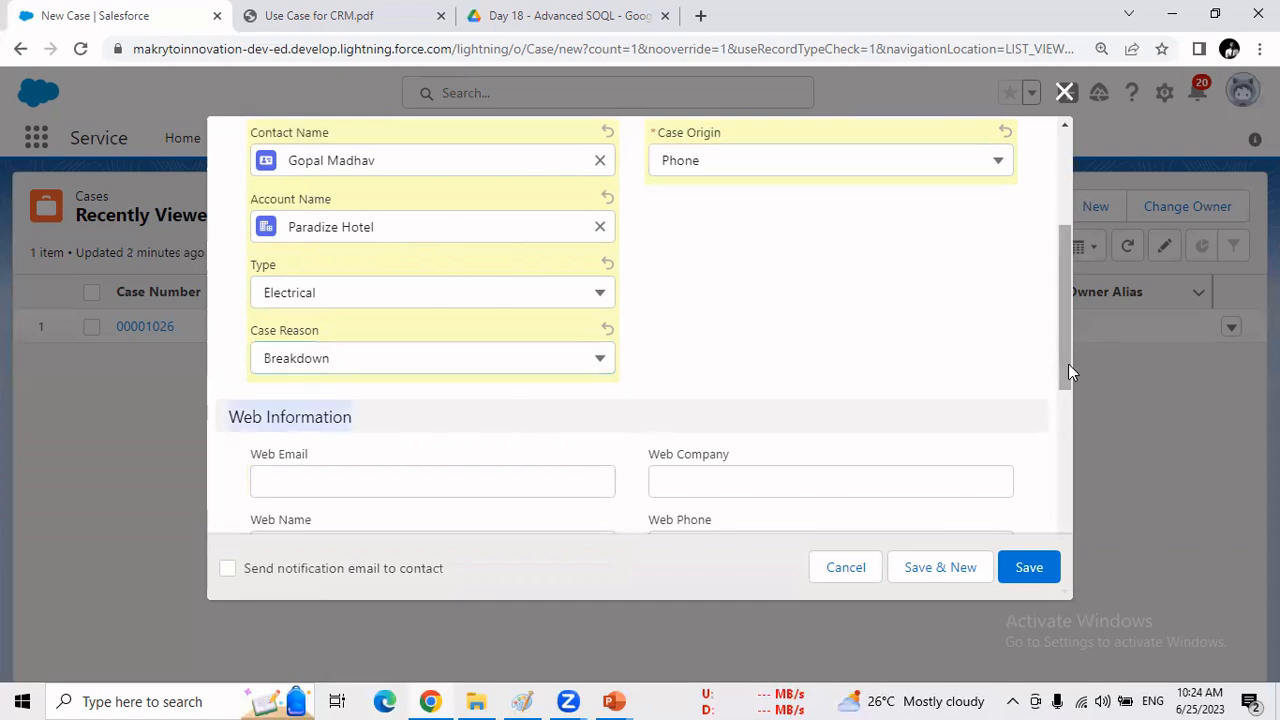
pyautogui.moveTo(1068, 372); pyautogui.dragTo(1057, 493)
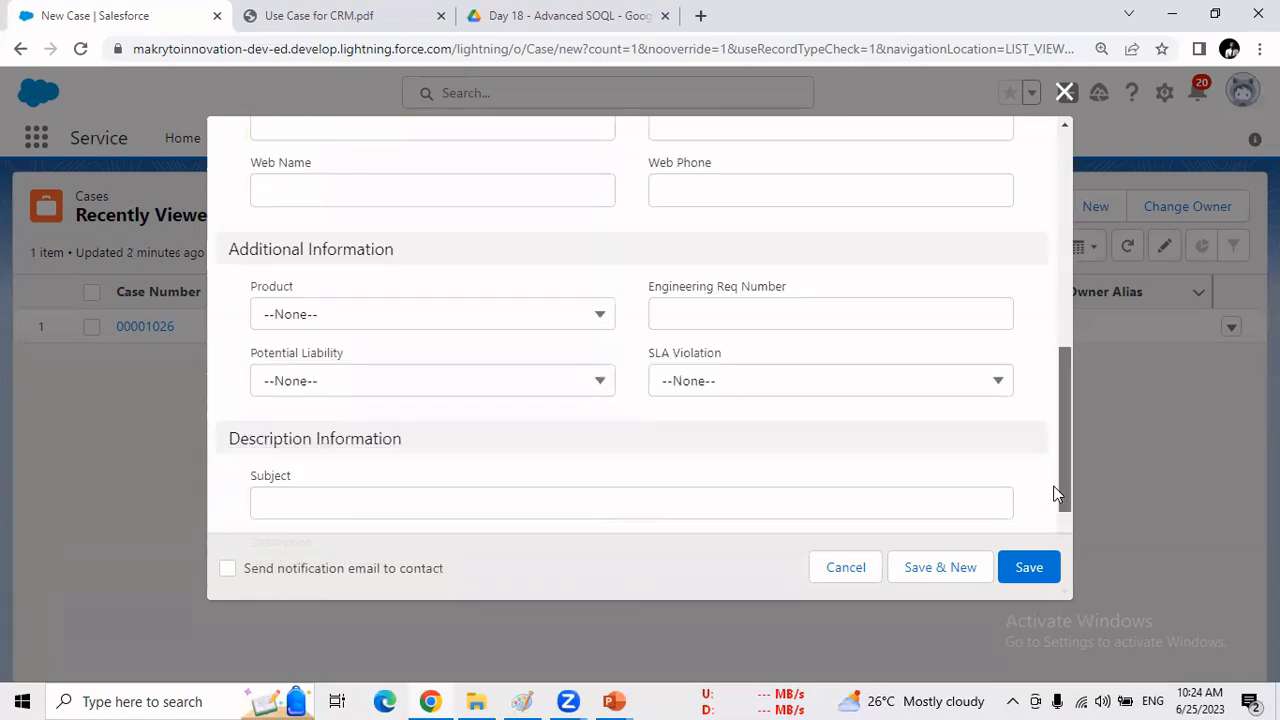
pyautogui.scroll(-2, 1040, 449)
pyautogui.scroll(10, 1040, 309)
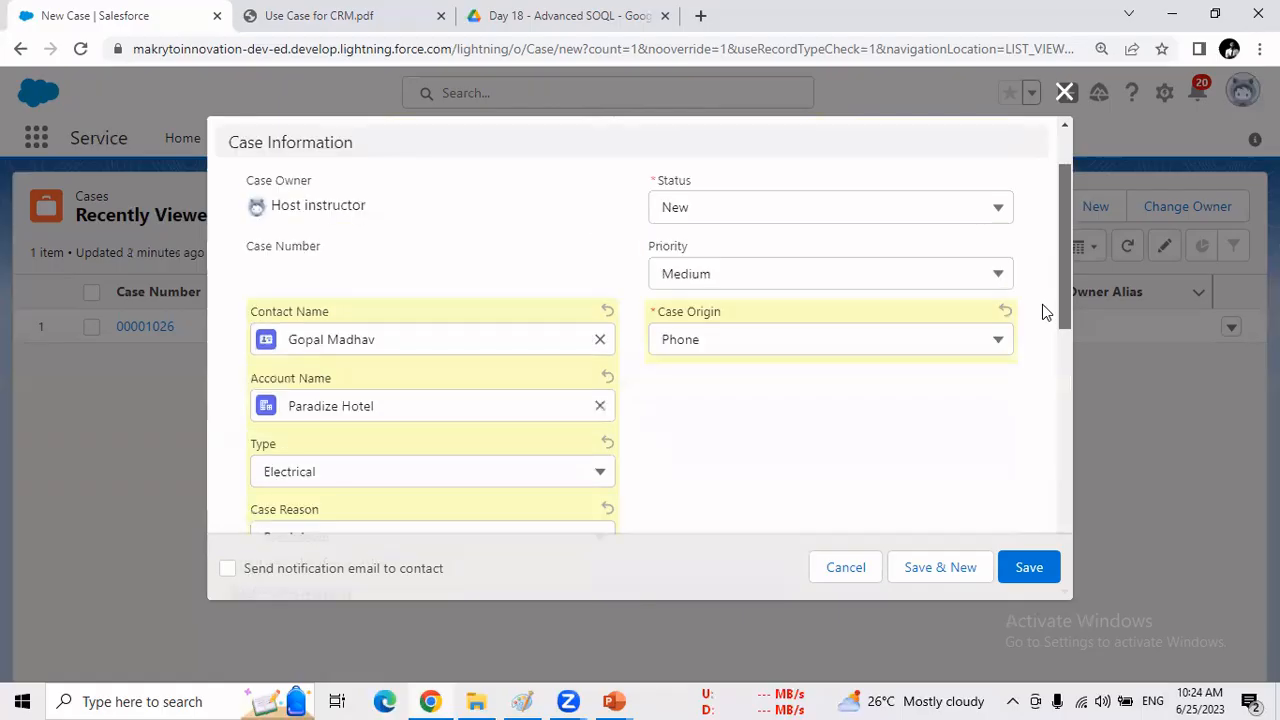
pyautogui.scroll(-4, 1034, 425)
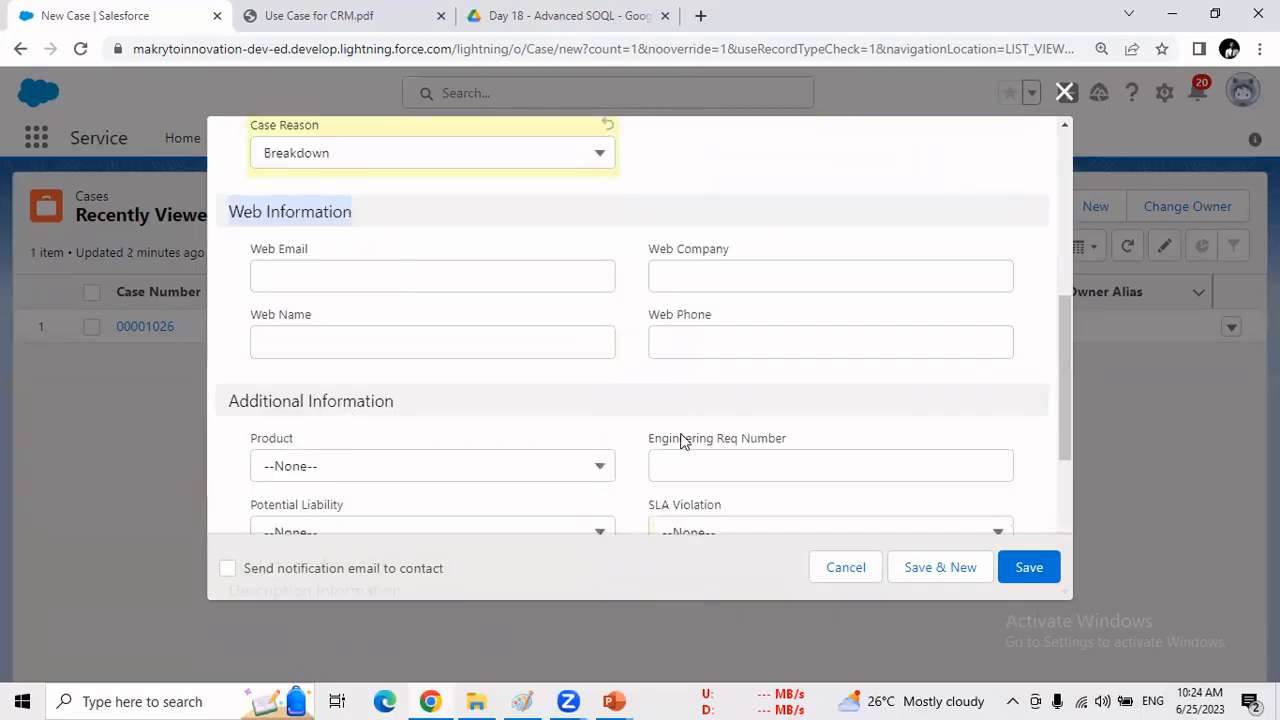
pyautogui.moveTo(1068, 394); pyautogui.dragTo(1066, 435)
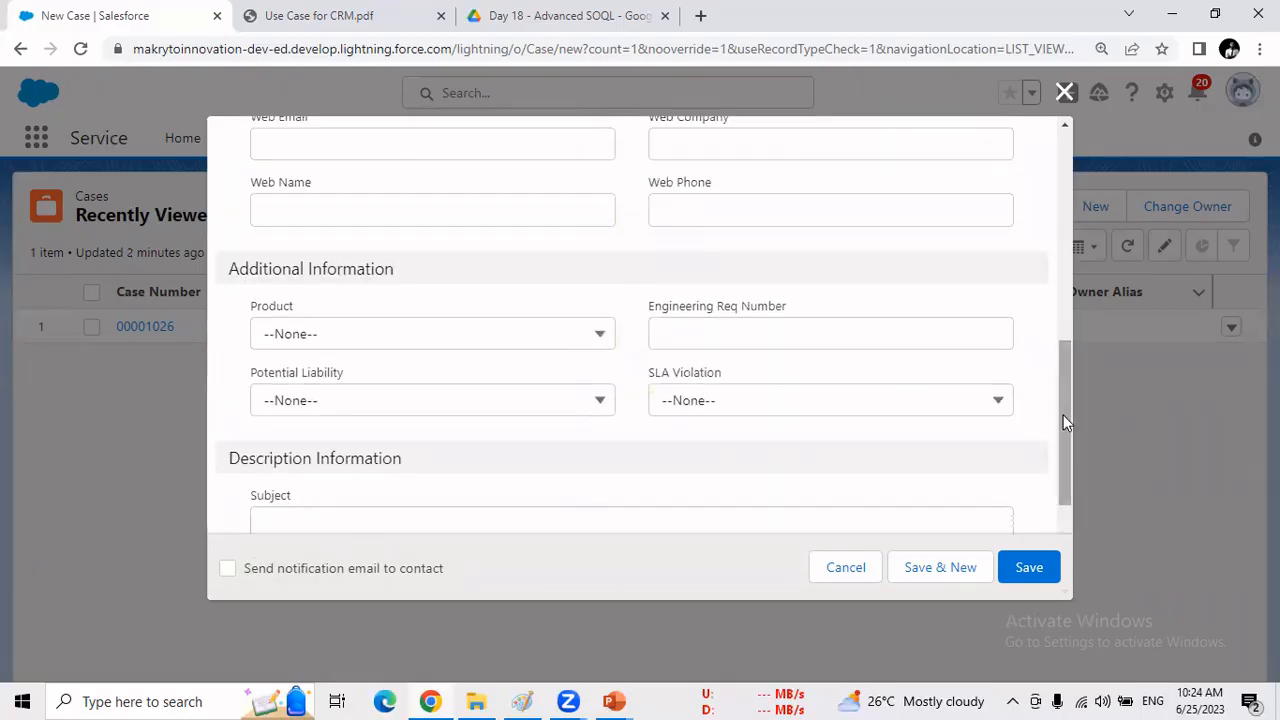
pyautogui.moveTo(1063, 415); pyautogui.dragTo(1063, 452)
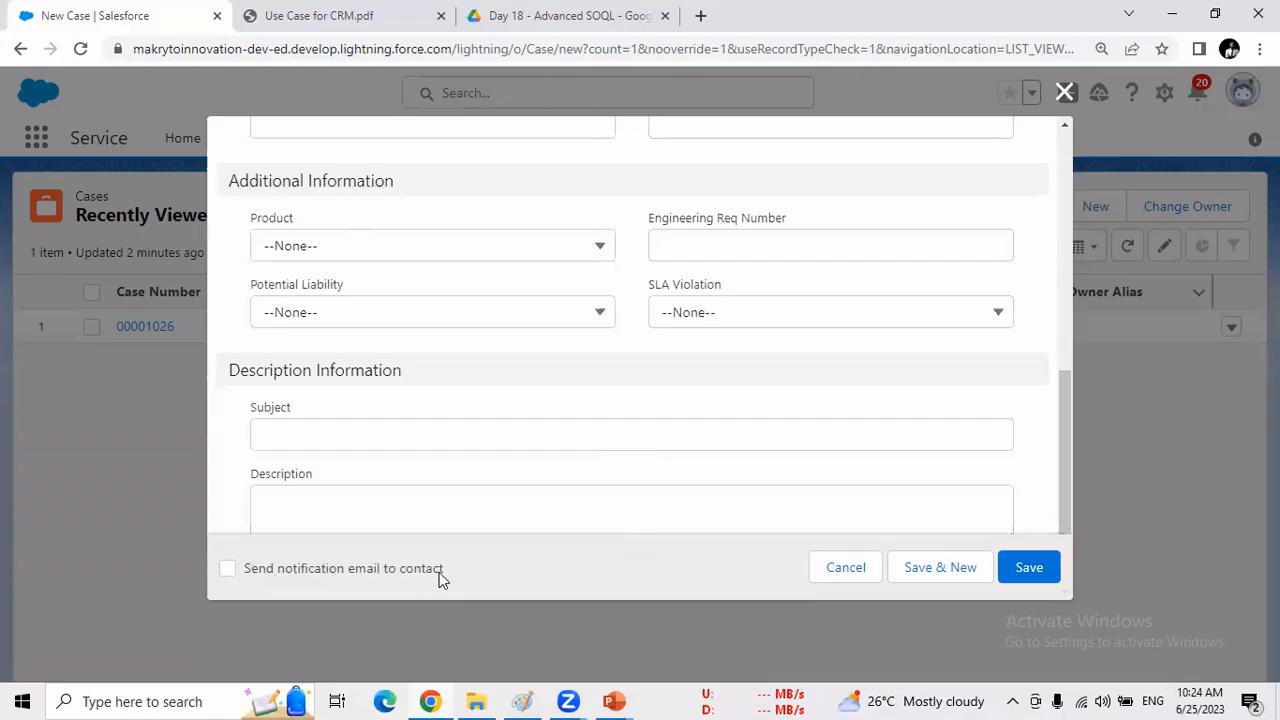
pyautogui.click(228, 570)
pyautogui.click(1030, 570)
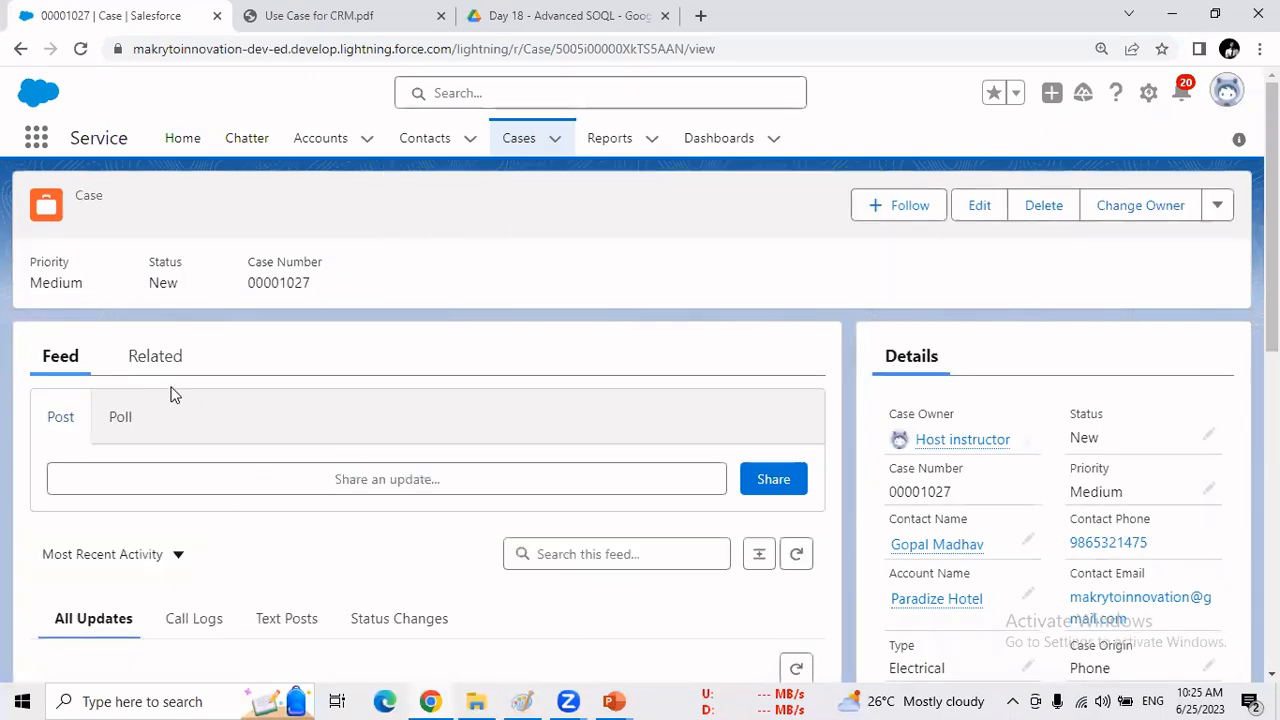
# Examine the new case's related records, including its activity history, comments and attachments.
pyautogui.click(155, 360)
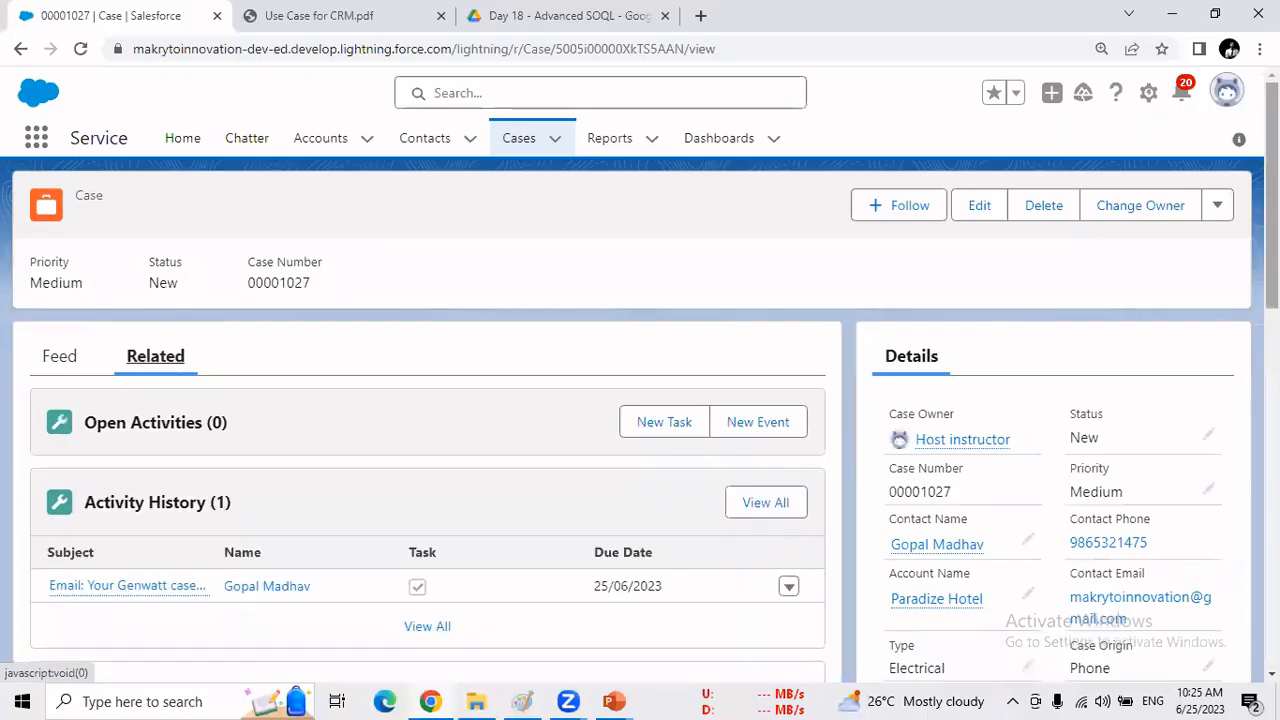
pyautogui.scroll(-1, 804, 405)
pyautogui.scroll(-1, 1108, 510)
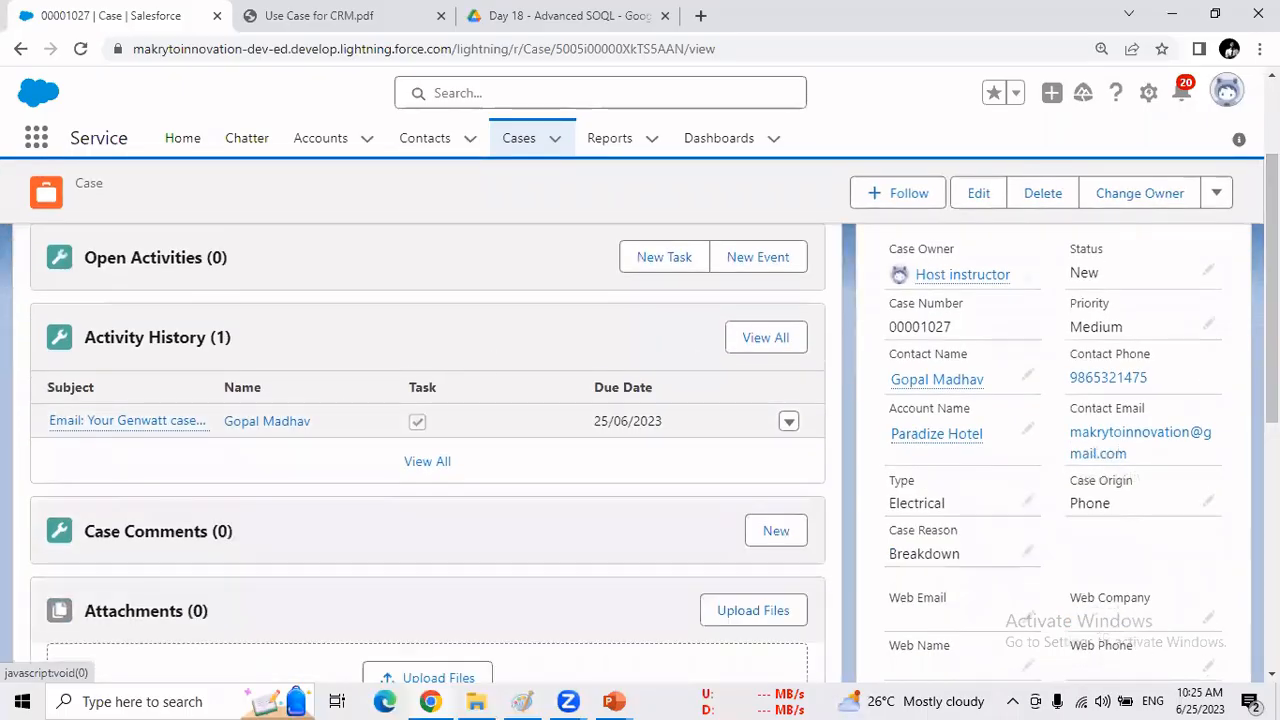
pyautogui.scroll(3, 640, 400)
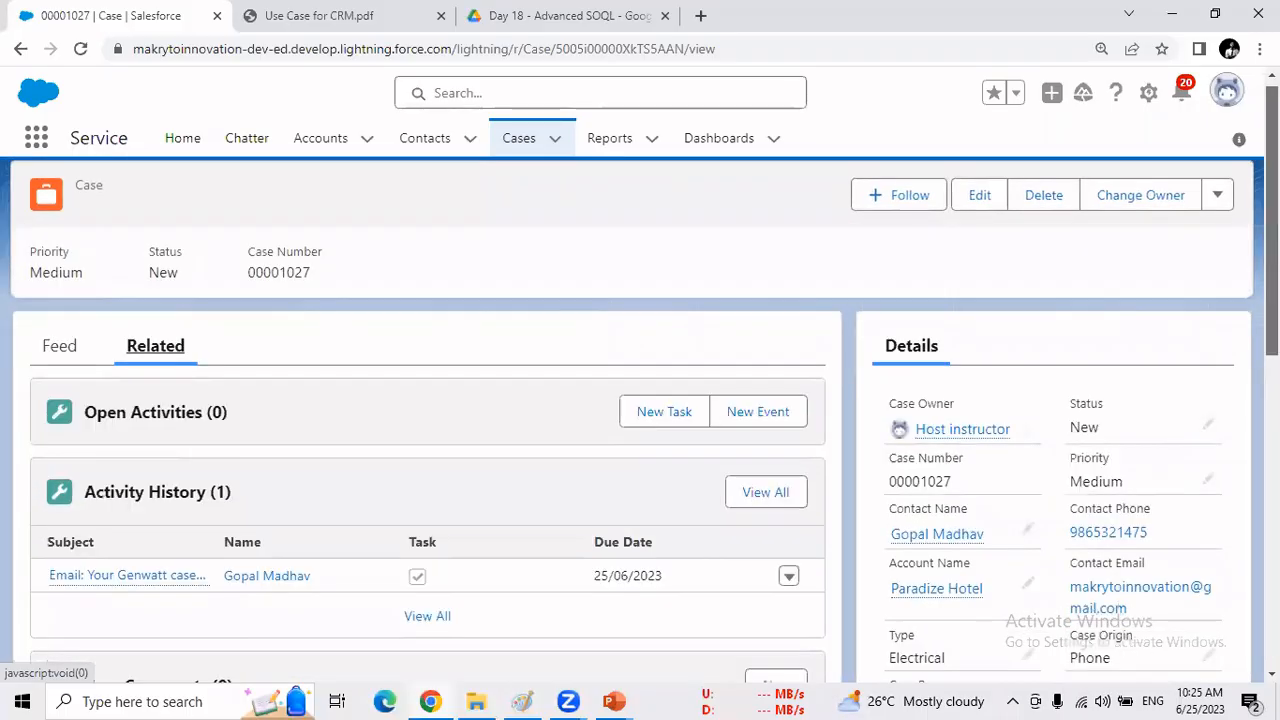
# Examine the new case's feed, including the notification email sent to the contact, the call logs and the status changes.
pyautogui.click(80, 357)
pyautogui.scroll(-4, 640, 400)
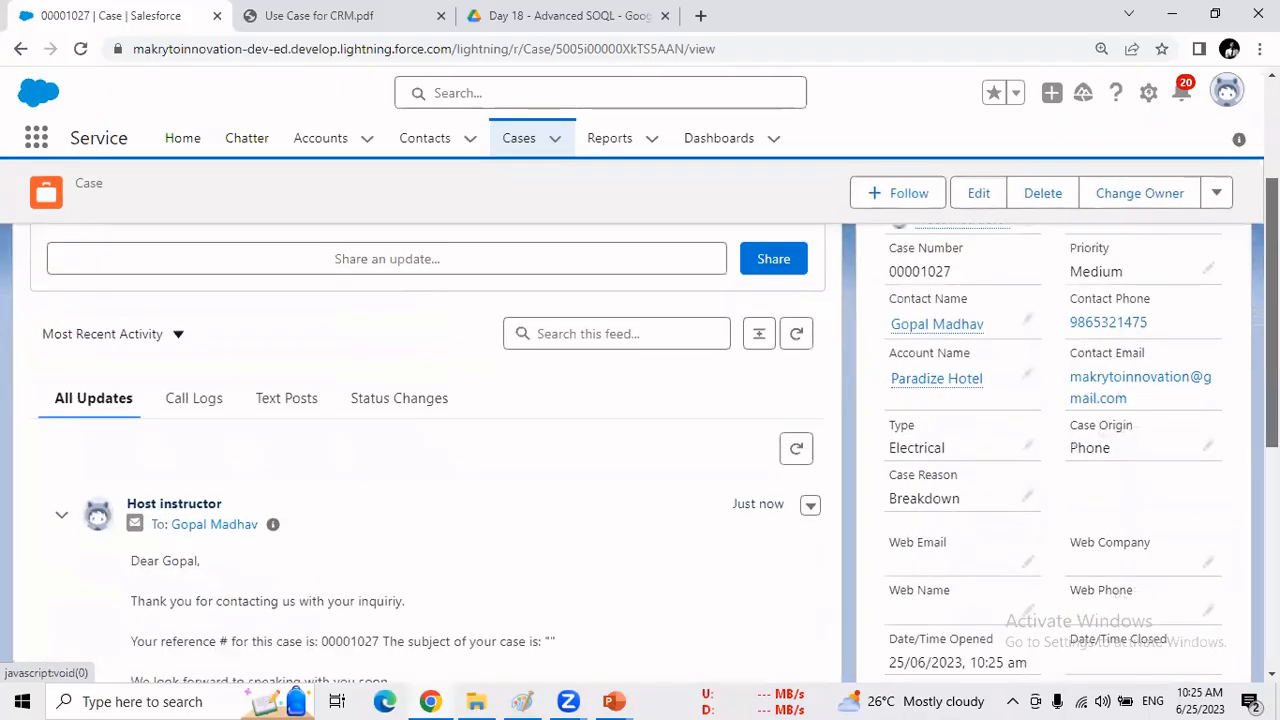
pyautogui.scroll(-1, 238, 514)
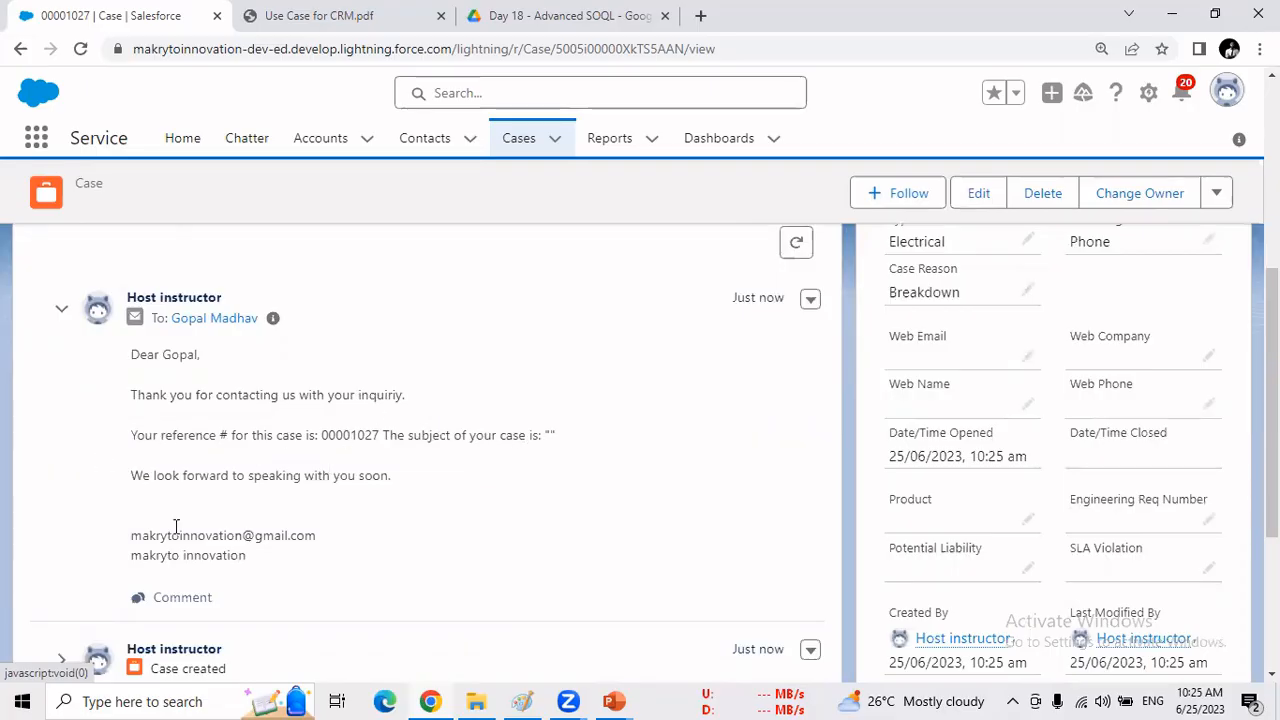
pyautogui.scroll(-1, 650, 511)
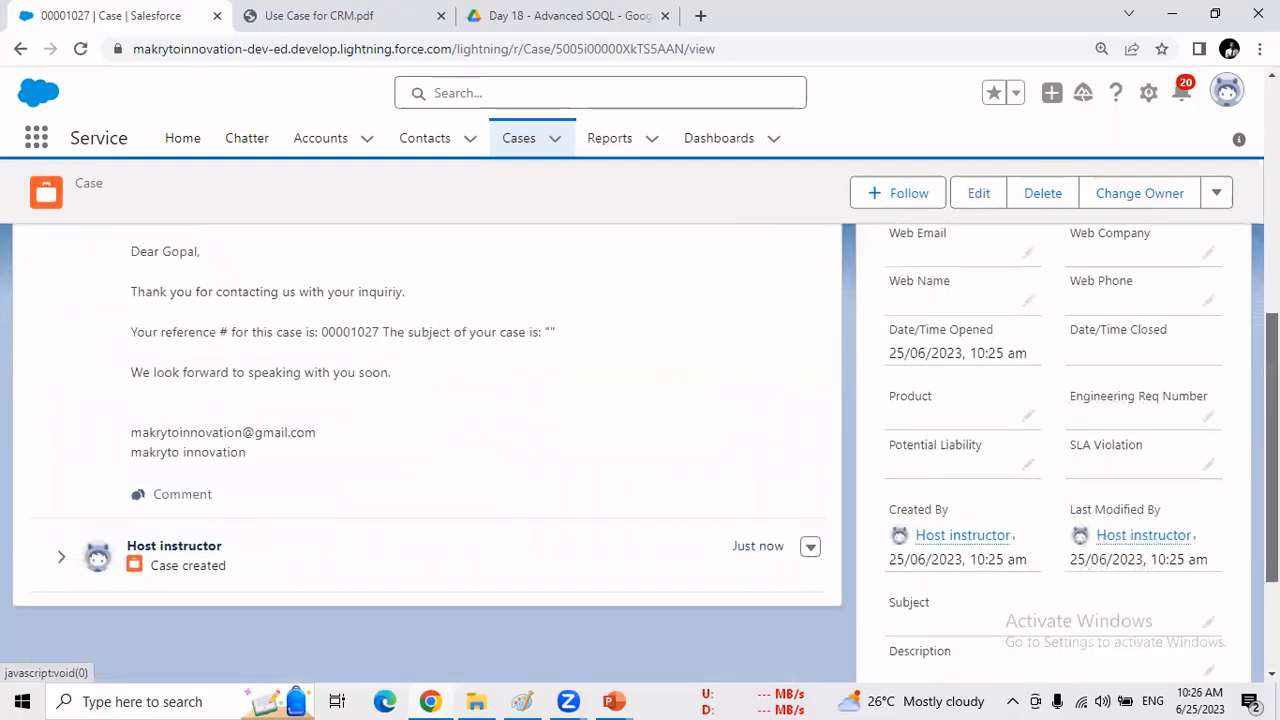
pyautogui.scroll(2, 41, 458)
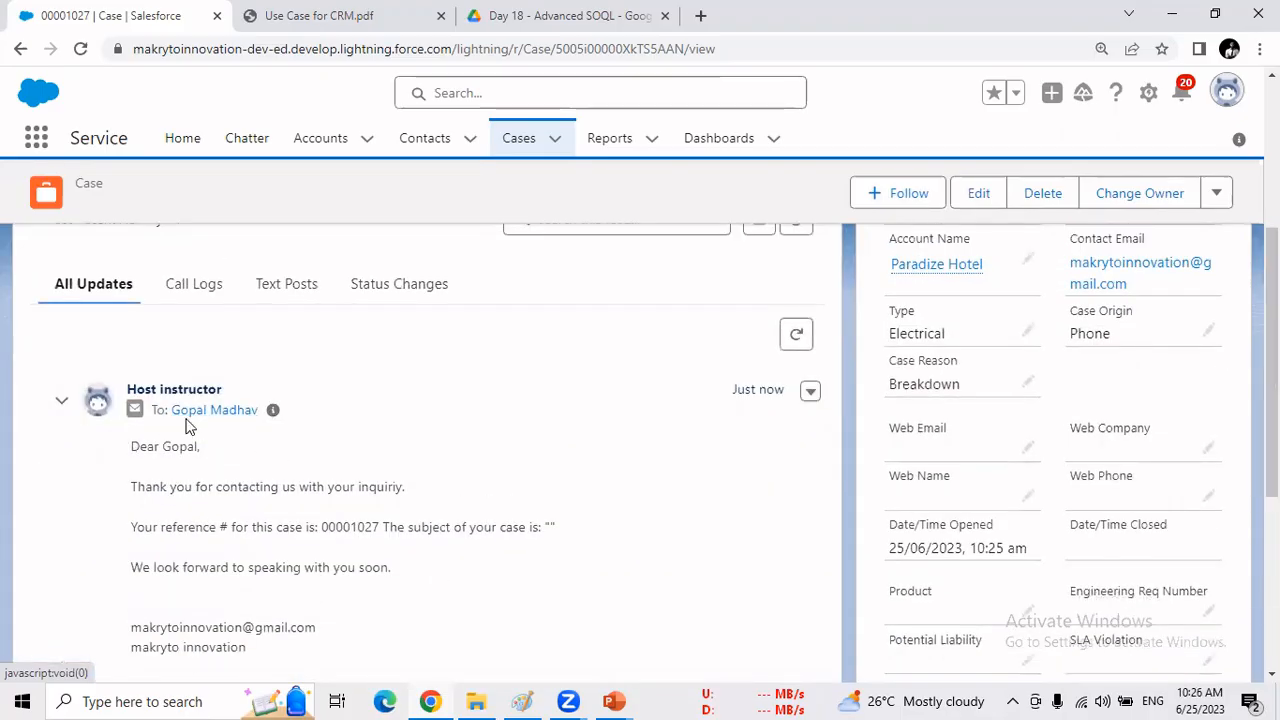
pyautogui.click(195, 285)
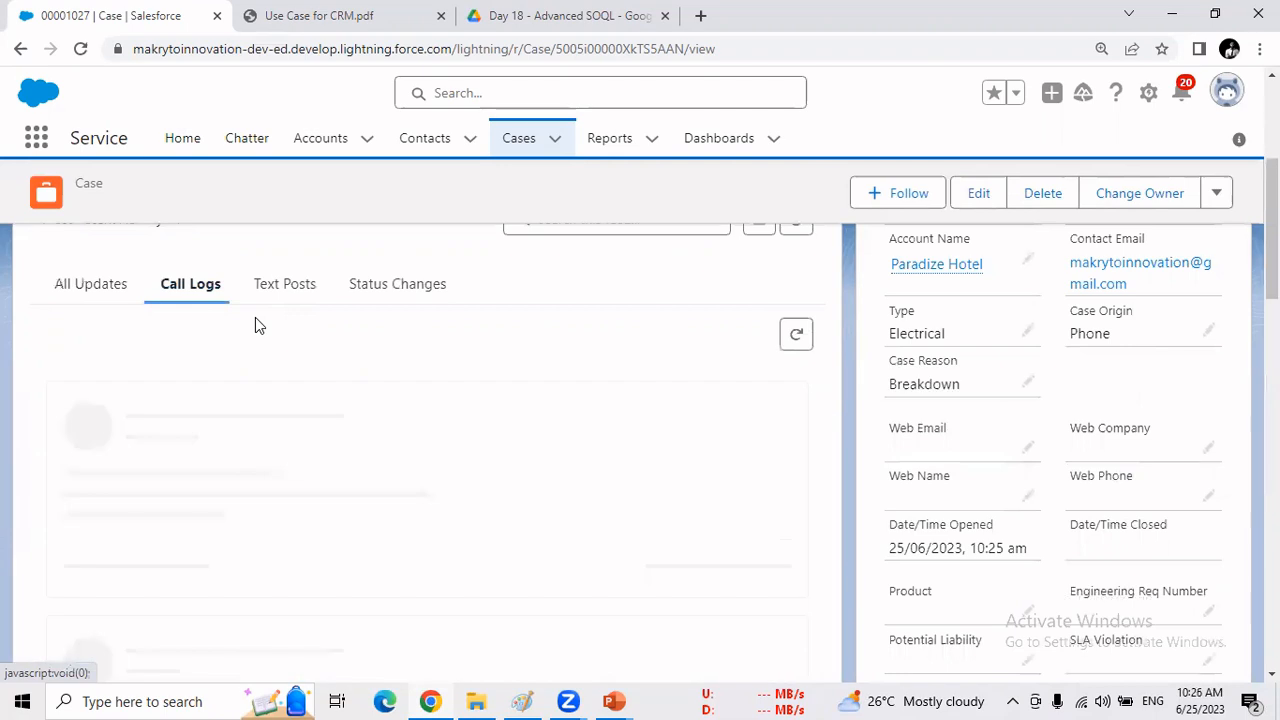
pyautogui.click(309, 303)
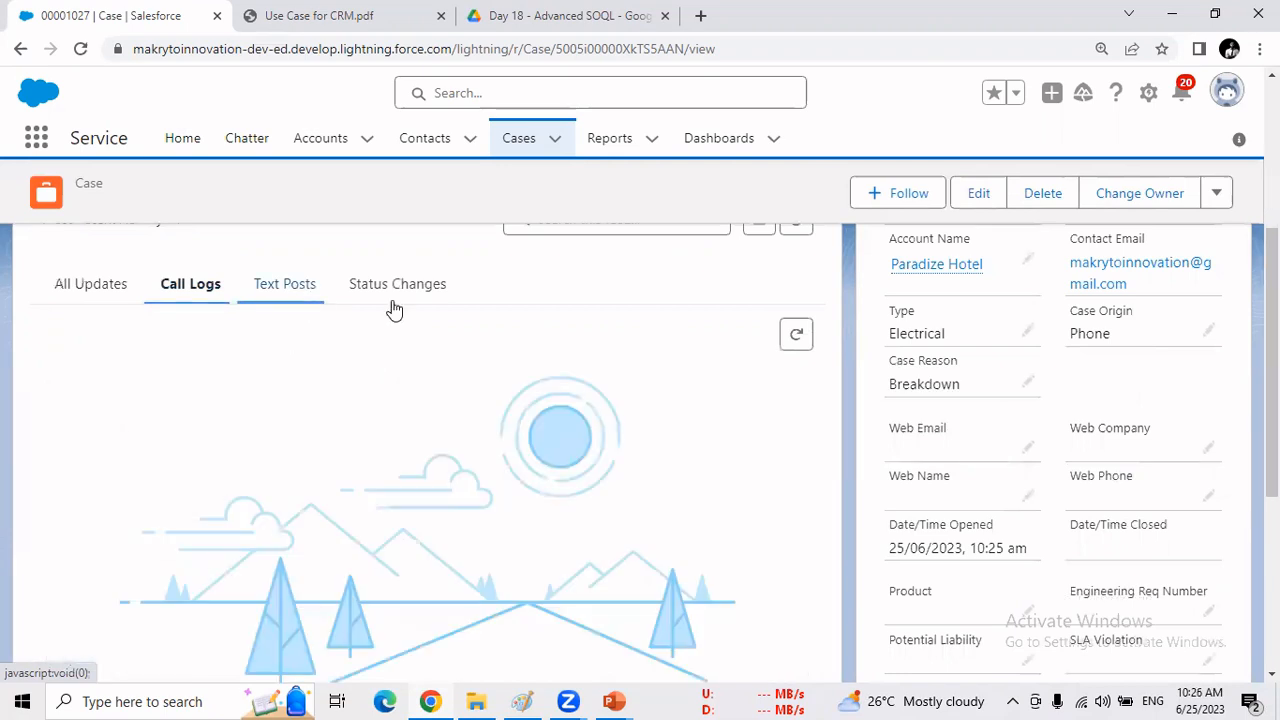
pyautogui.click(410, 292)
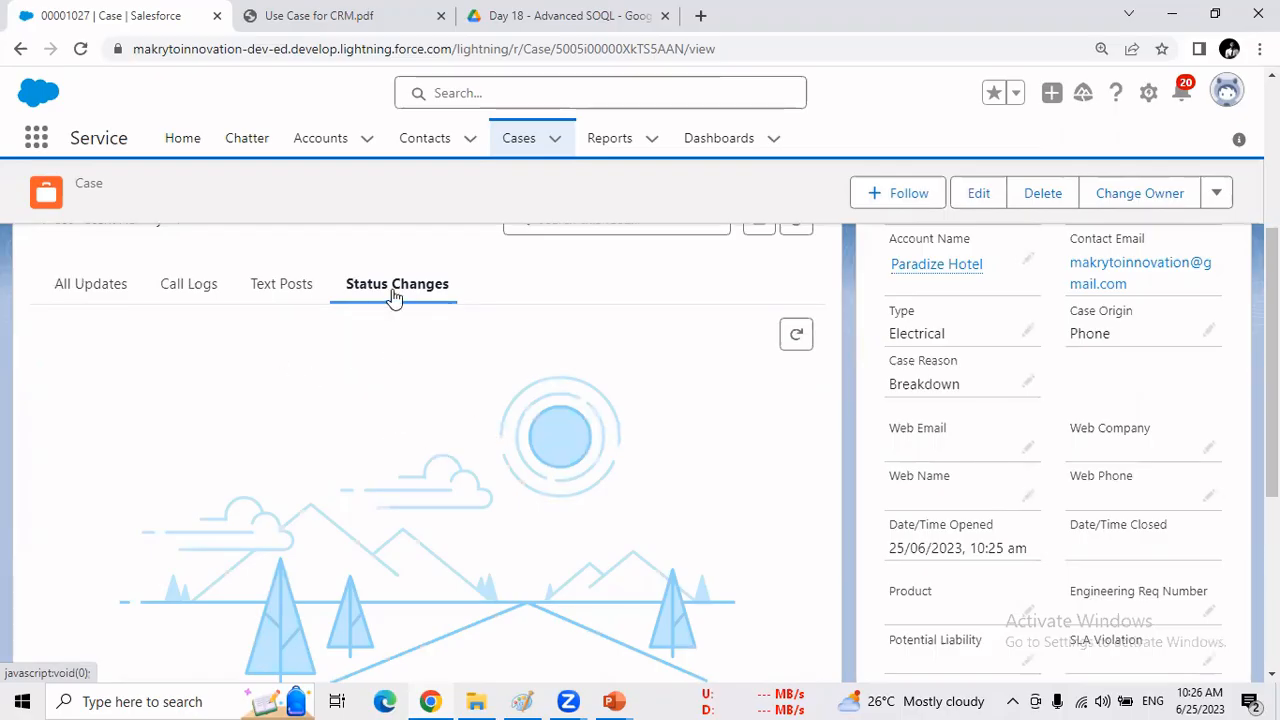
pyautogui.click(102, 285)
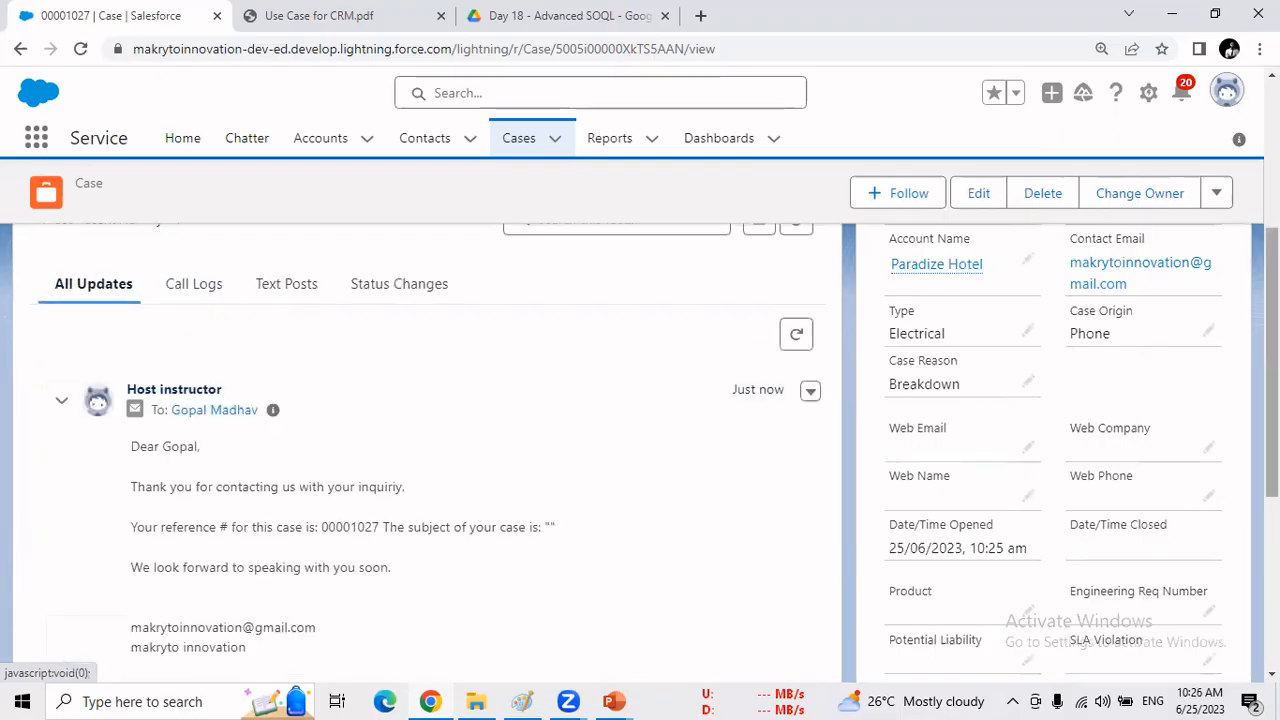
pyautogui.scroll(3, 960, 360)
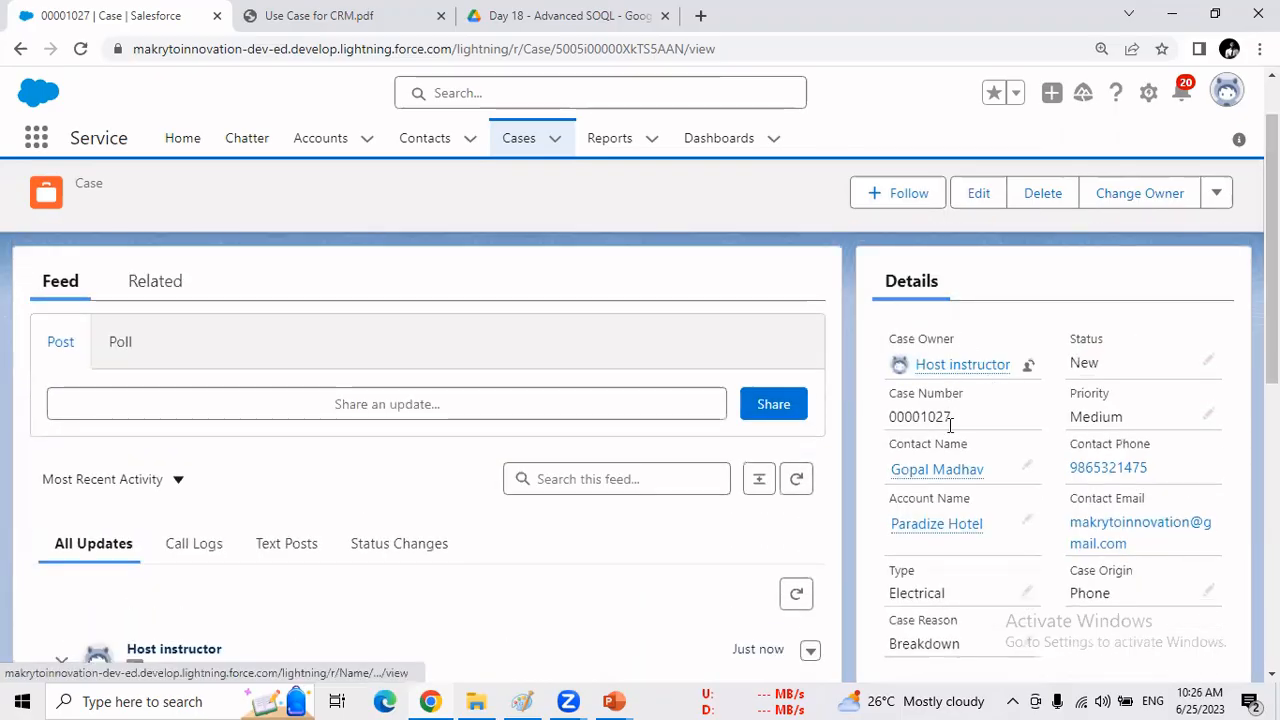
# Review the case's detail fields, including contact, account, type and reason, and check its related activity history and comments.
pyautogui.moveTo(960, 368)
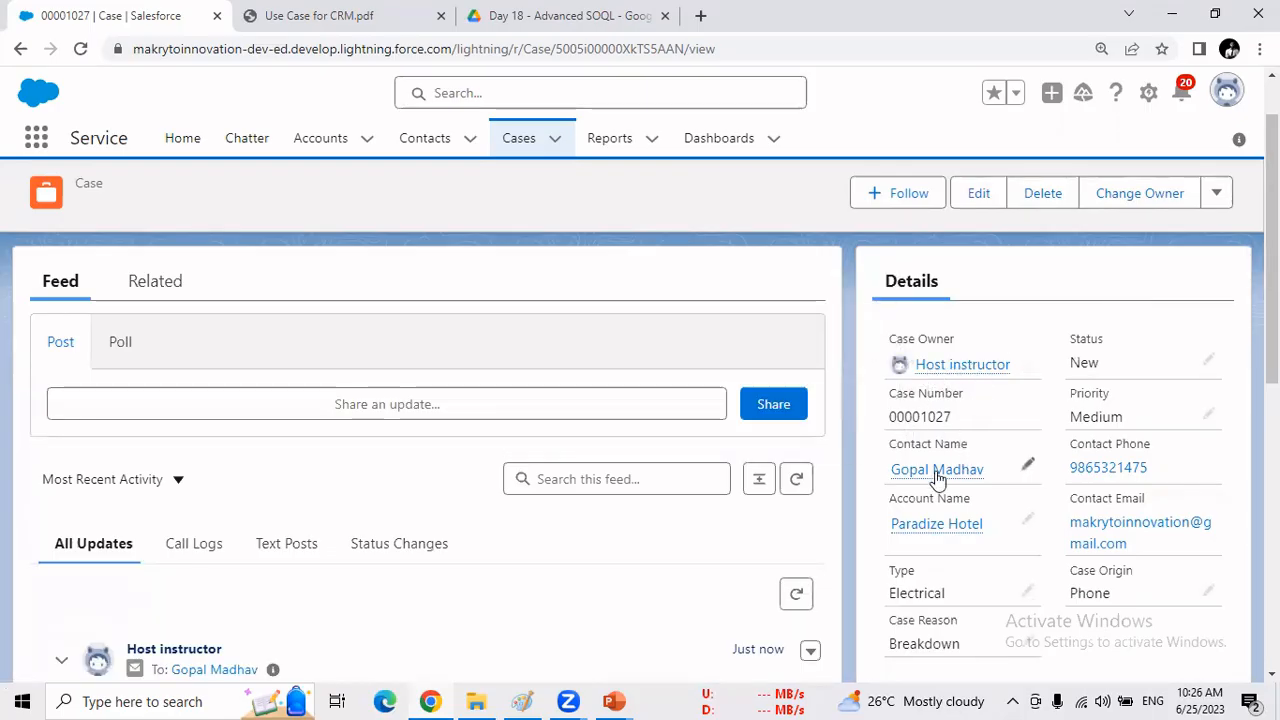
pyautogui.moveTo(940, 471)
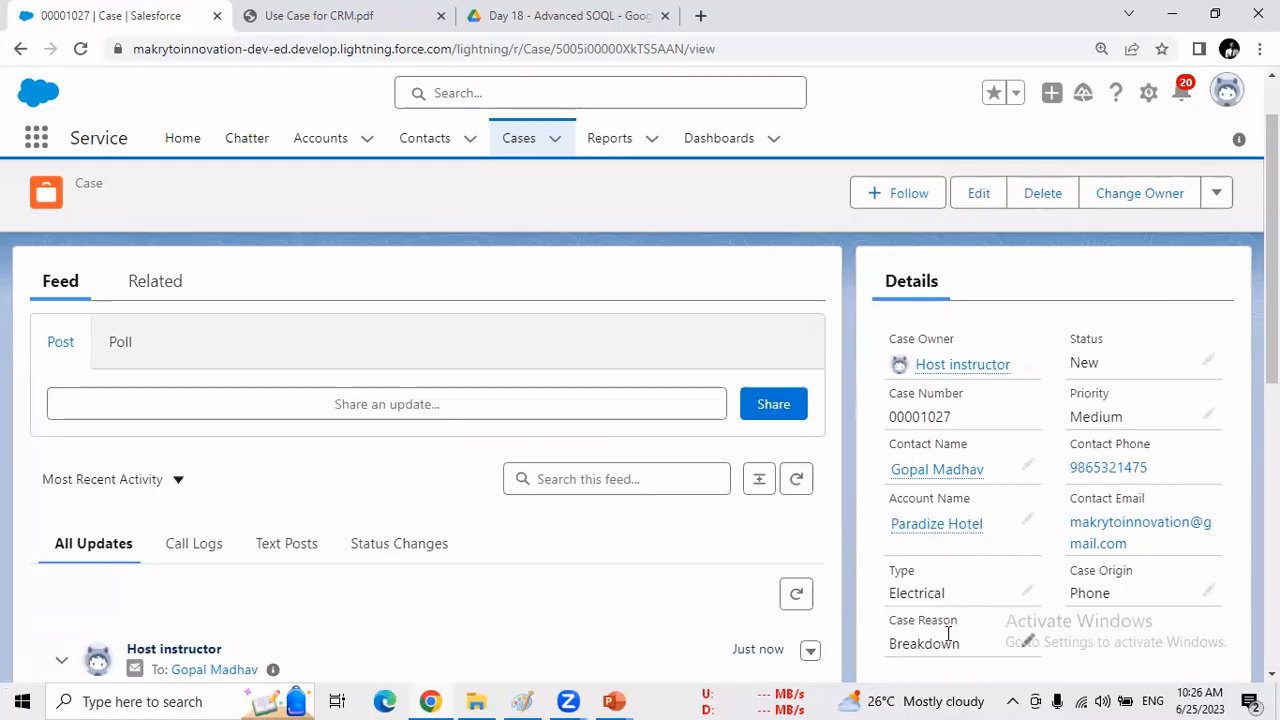
pyautogui.scroll(-5, 640, 450)
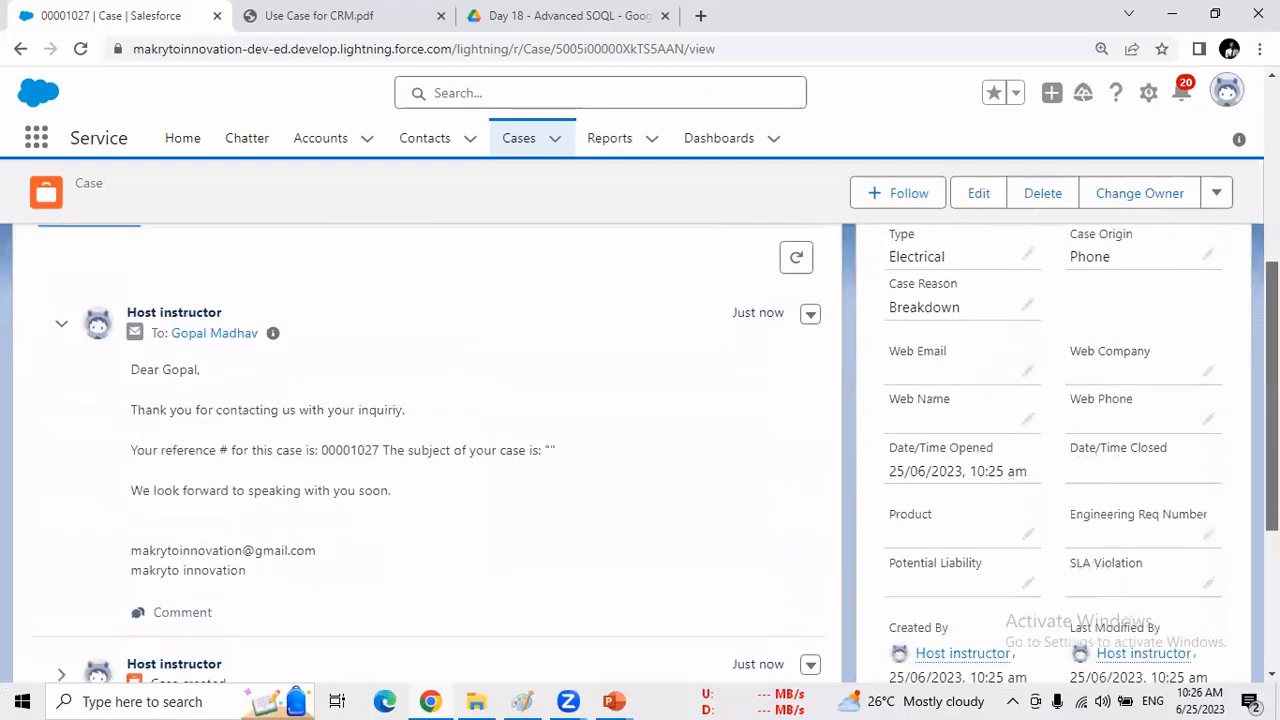
pyautogui.scroll(-2, 640, 450)
pyautogui.scroll(7, 640, 450)
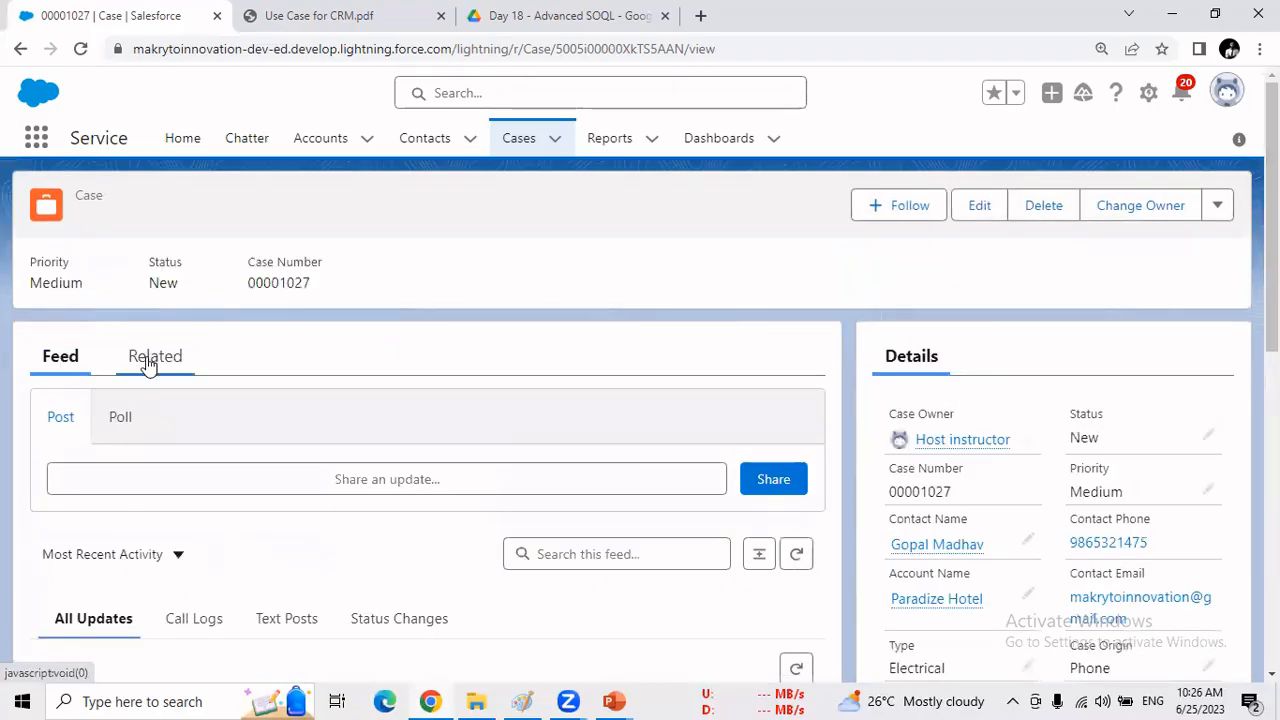
pyautogui.click(153, 360)
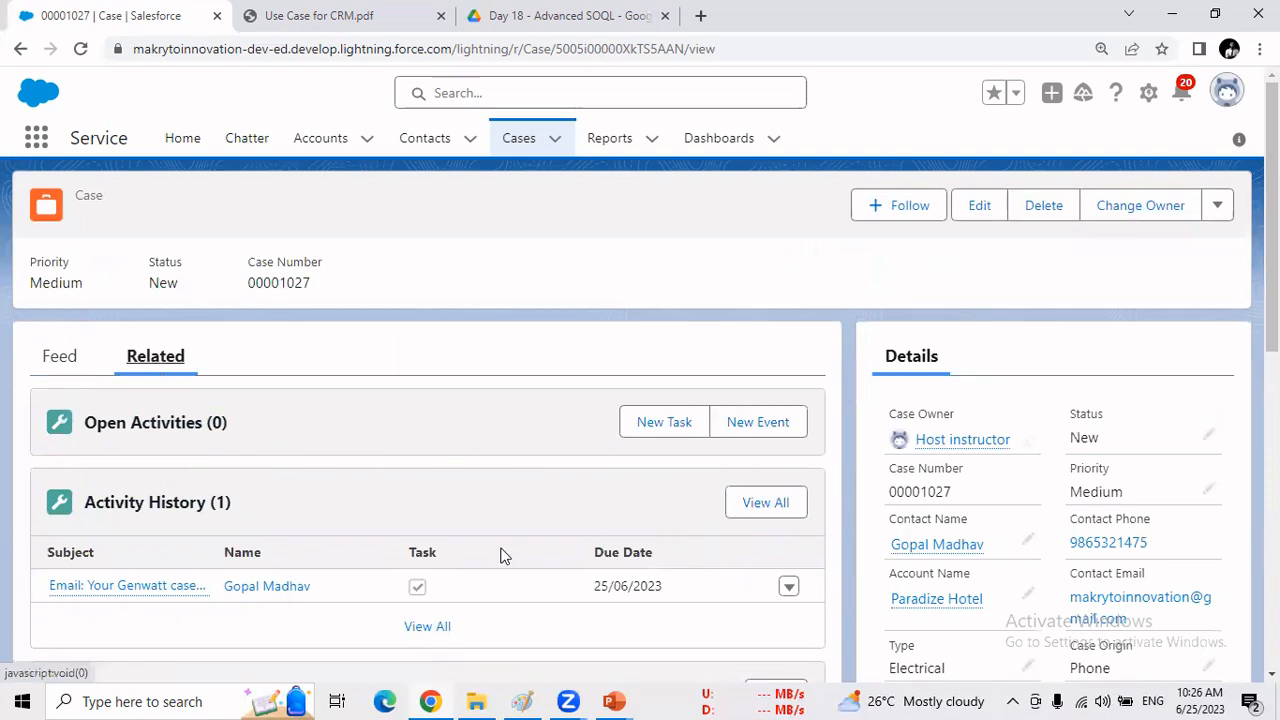
pyautogui.scroll(-4, 427, 450)
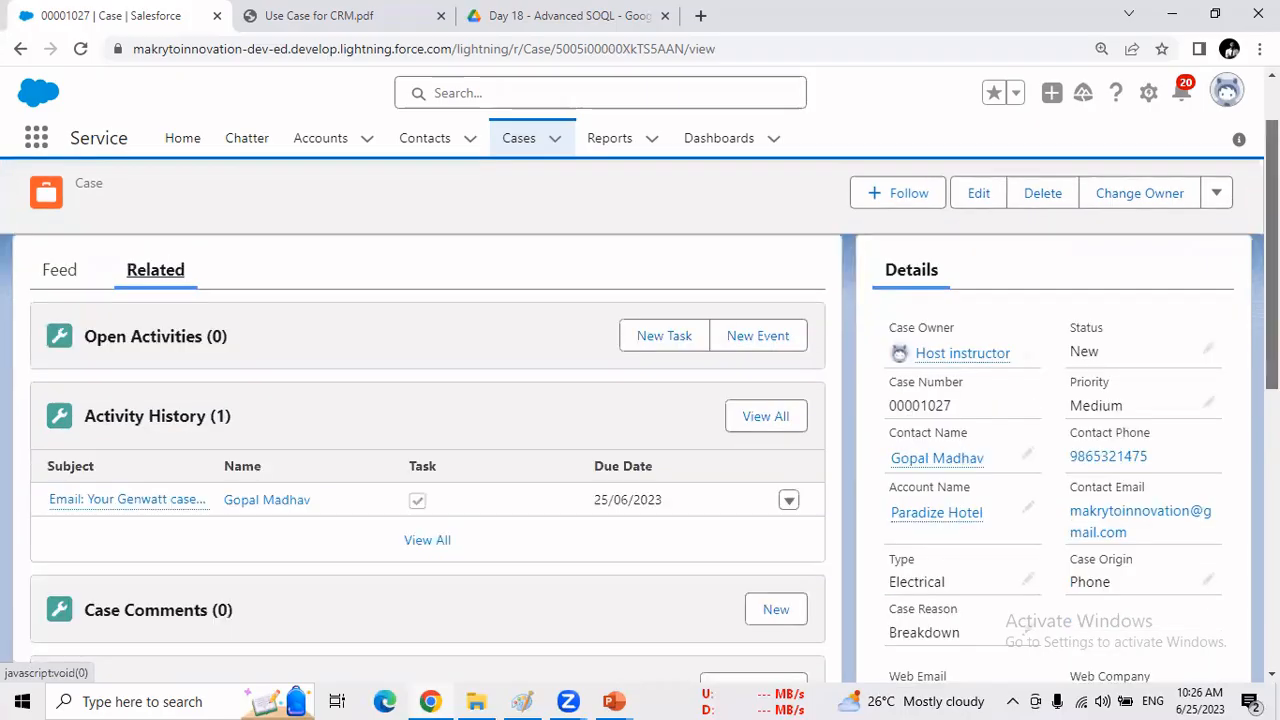
pyautogui.scroll(5, 272, 512)
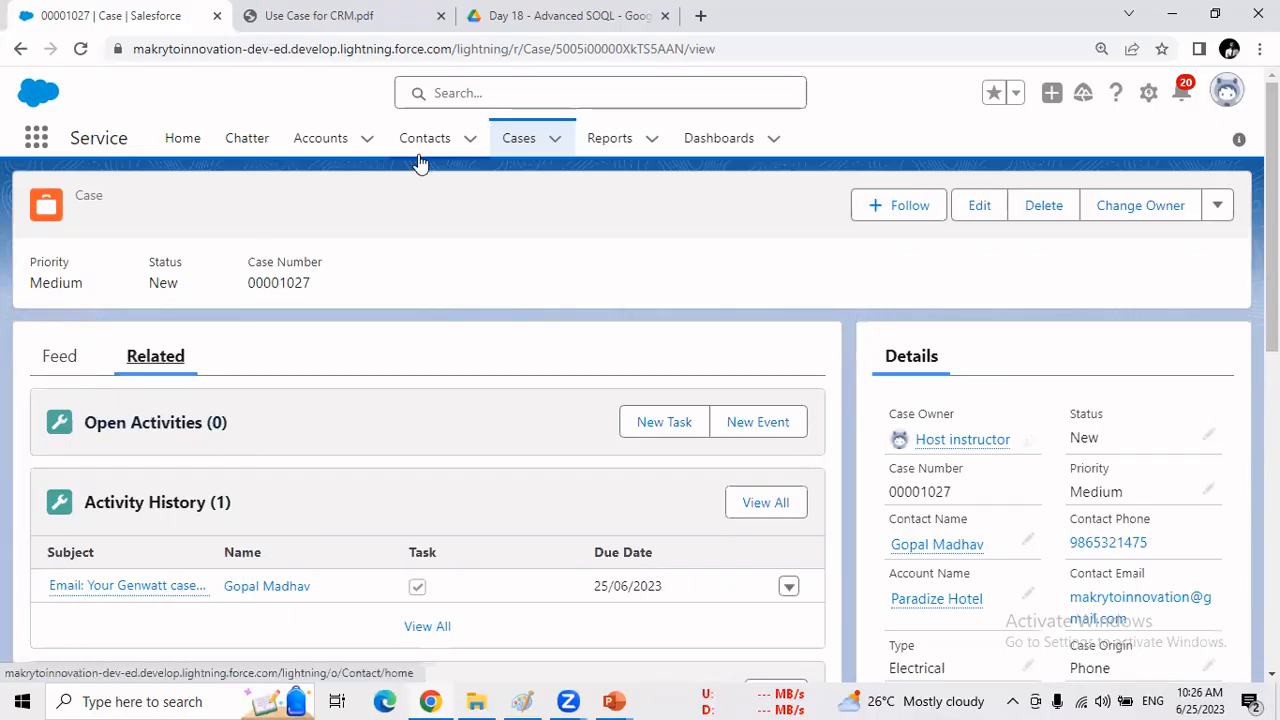
# Return to the list of recently viewed cases and look at the blank new case form, closing it without saving.
pyautogui.click(513, 148)
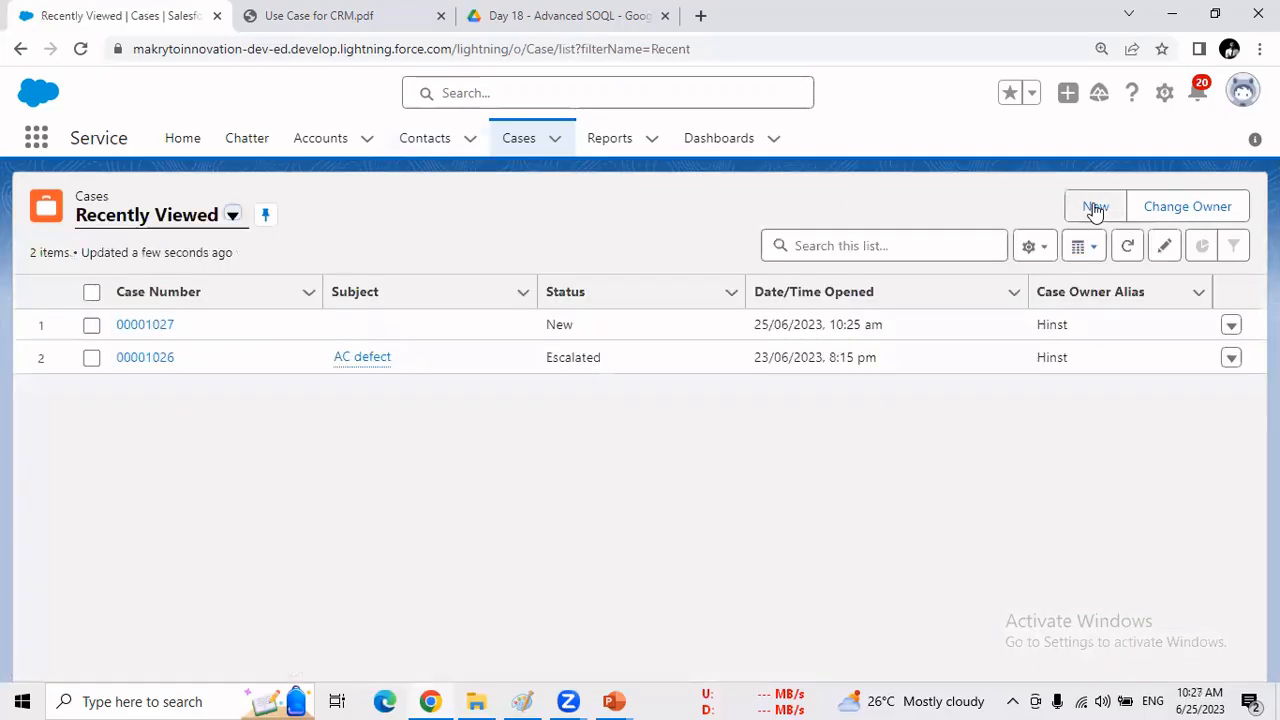
pyautogui.click(1094, 207)
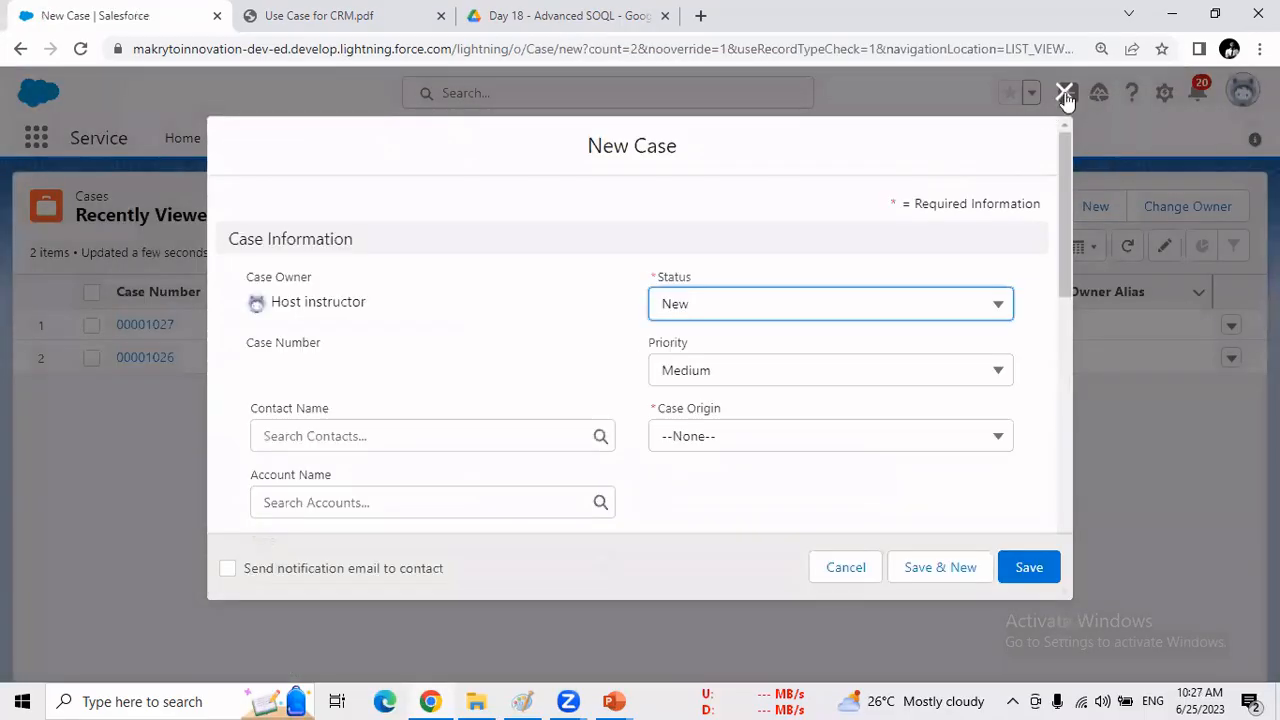
pyautogui.click(1065, 94)
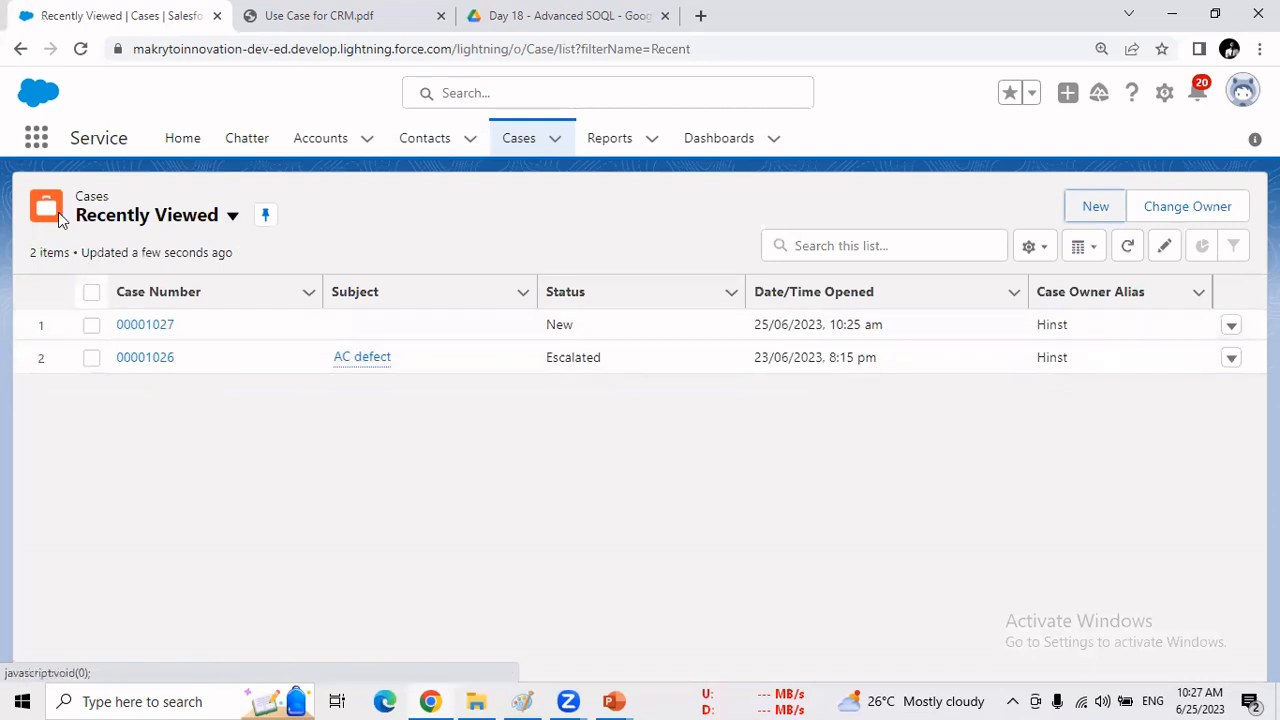
# Search the available apps and items for "solution", and close the launcher without opening any of them.
pyautogui.click(35, 142)
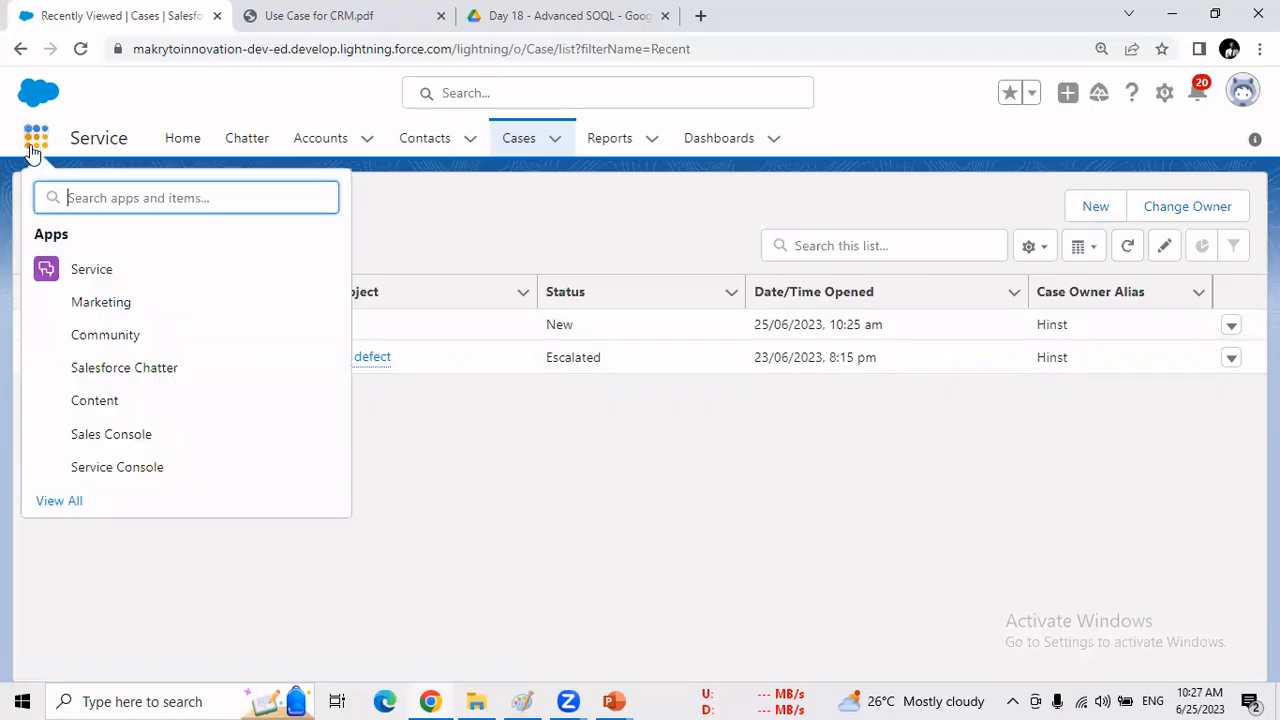
pyautogui.write('solution')
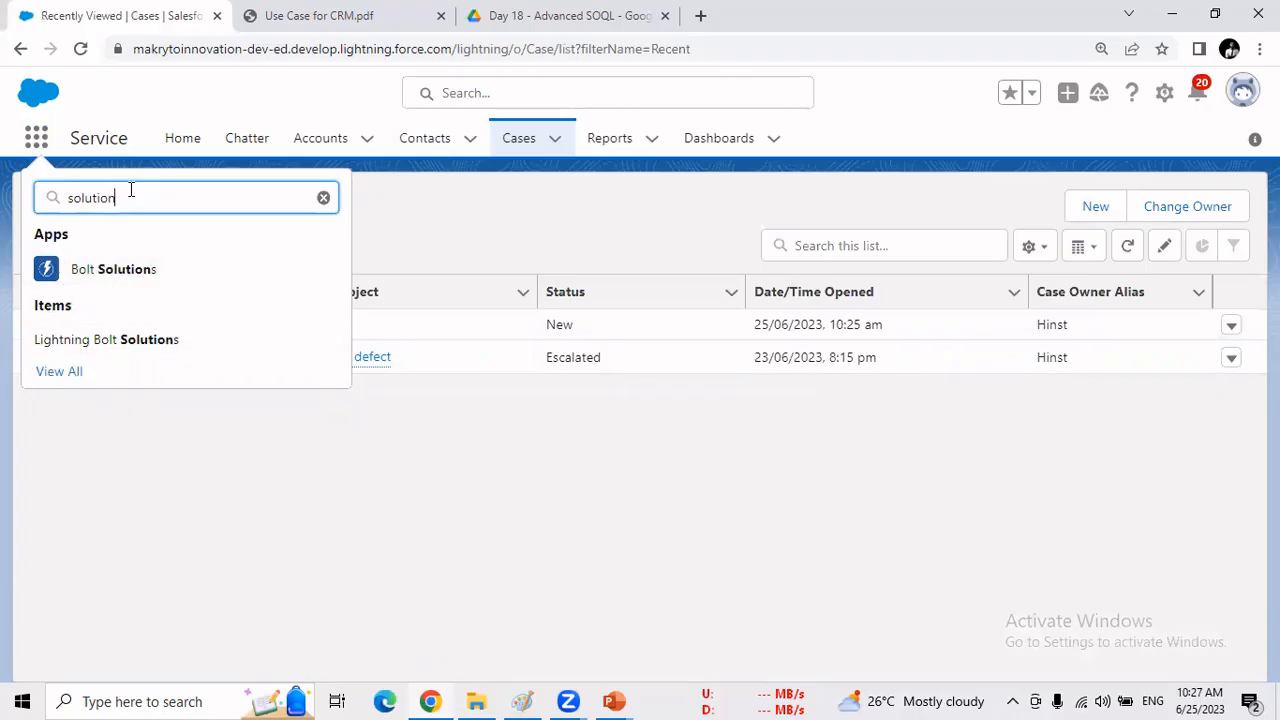
pyautogui.click(322, 198)
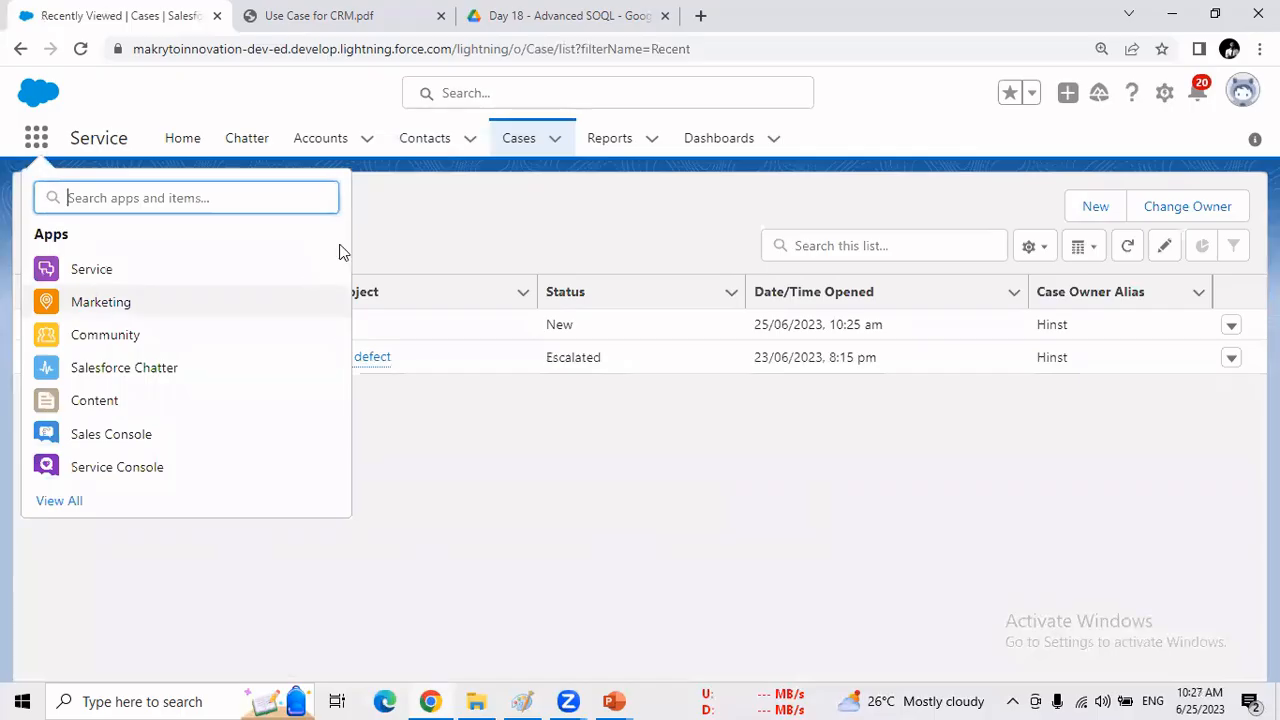
pyautogui.moveTo(370, 356)
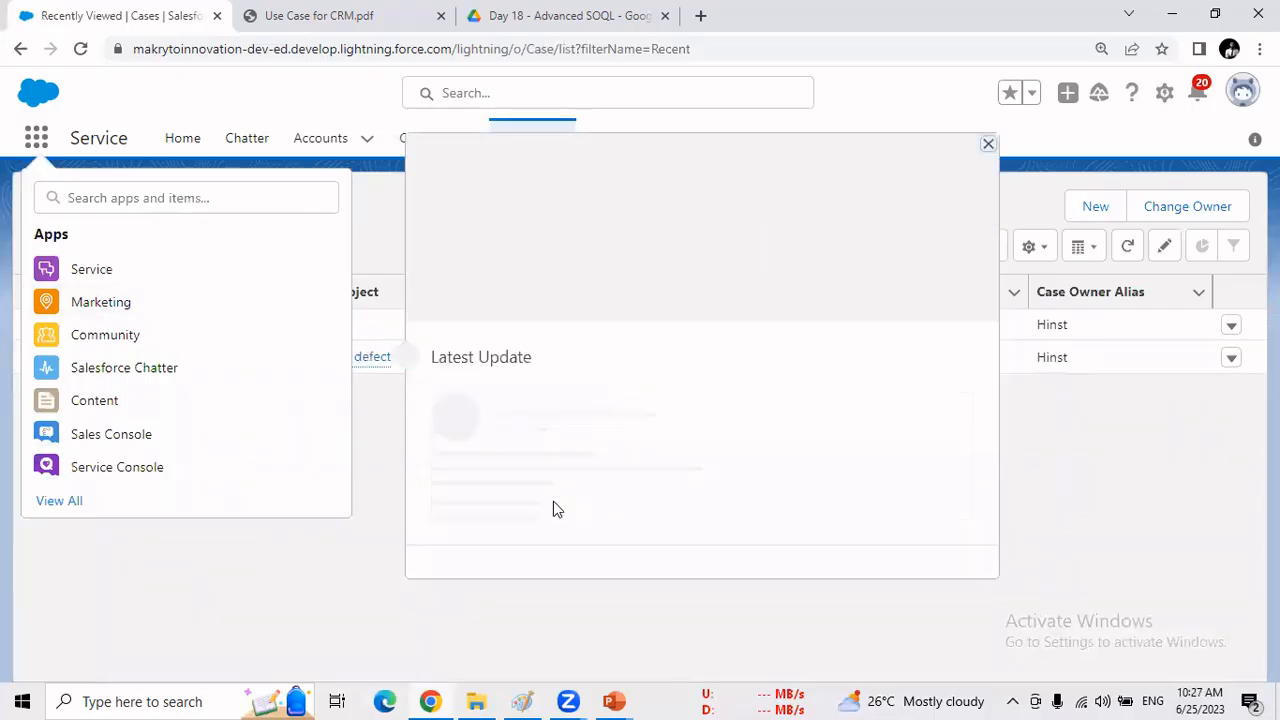
pyautogui.click(90, 203)
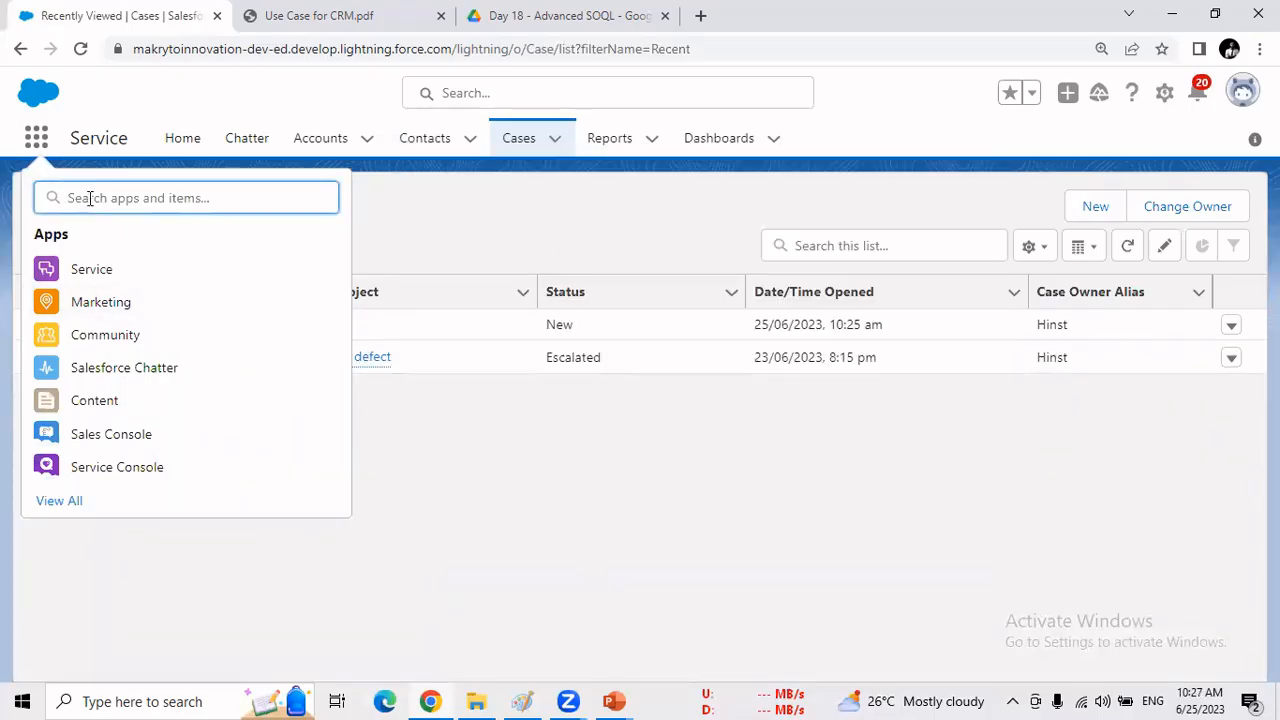
pyautogui.write('s')
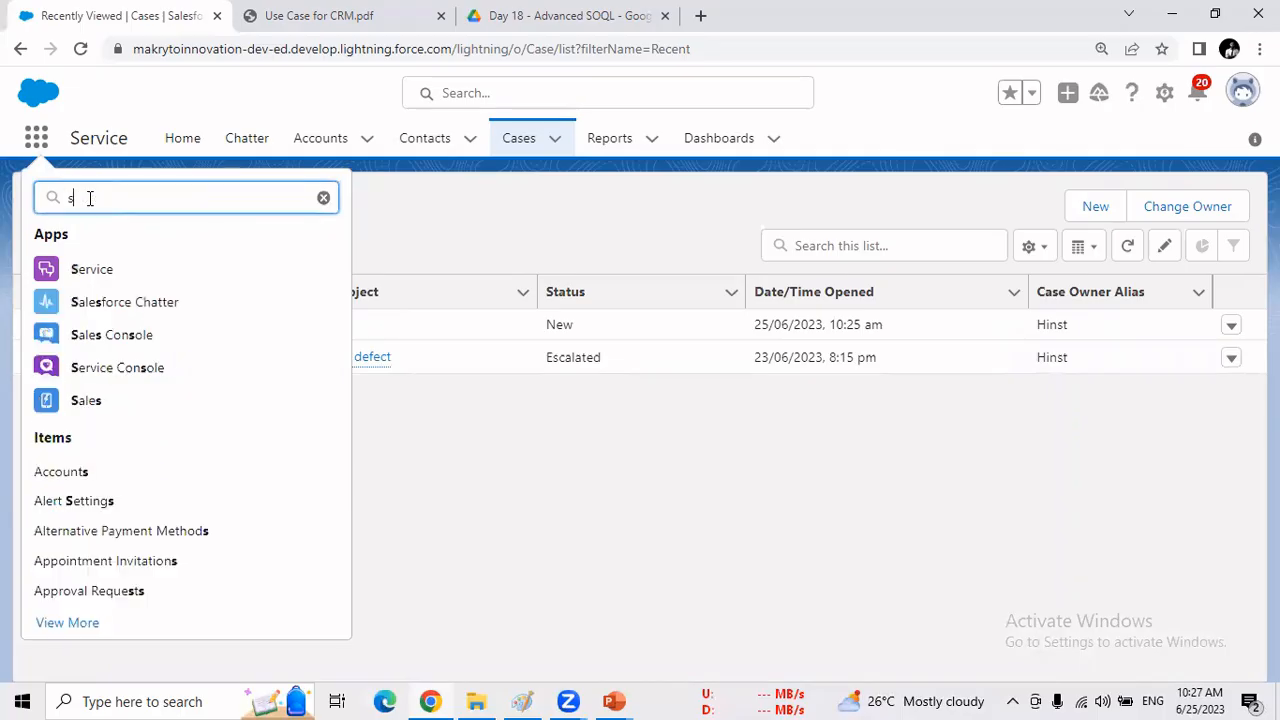
pyautogui.write('olution')
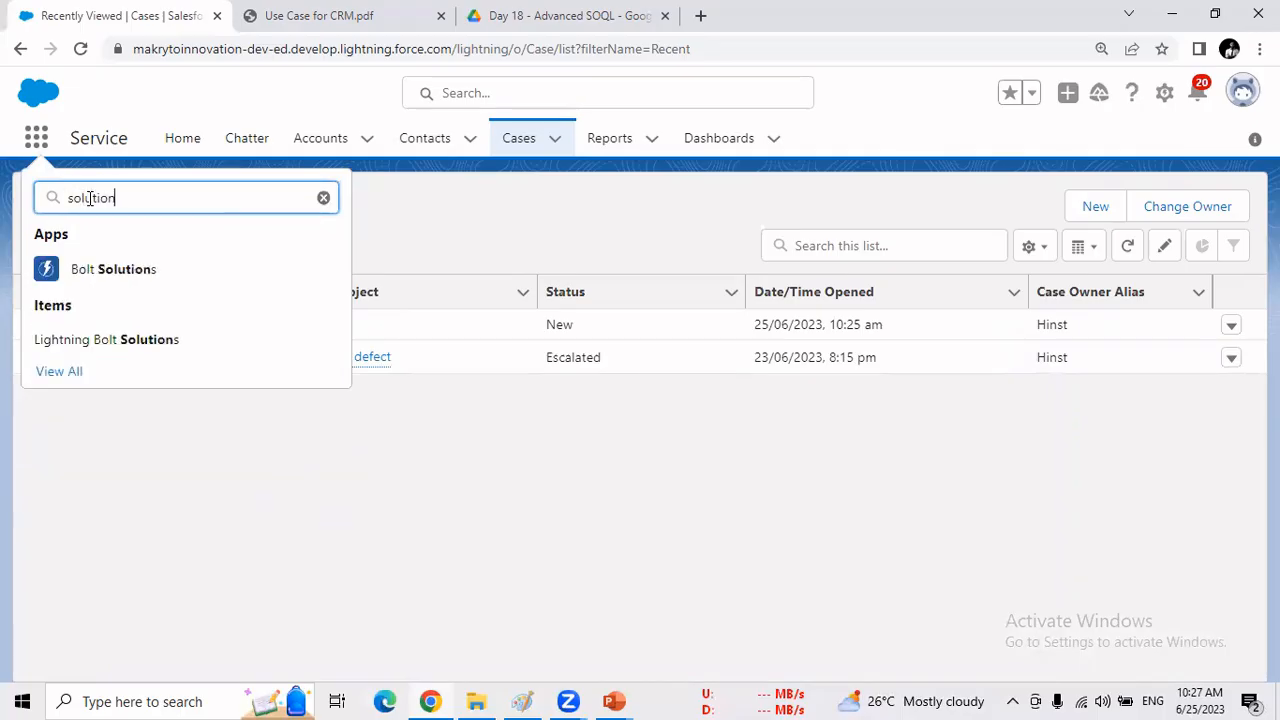
pyautogui.press('BackSpace')
pyautogui.press('BackSpace')
pyautogui.press('BackSpace')
pyautogui.press('BackSpace')
pyautogui.press('BackSpace')
pyautogui.press('BackSpace')
pyautogui.press('BackSpace')
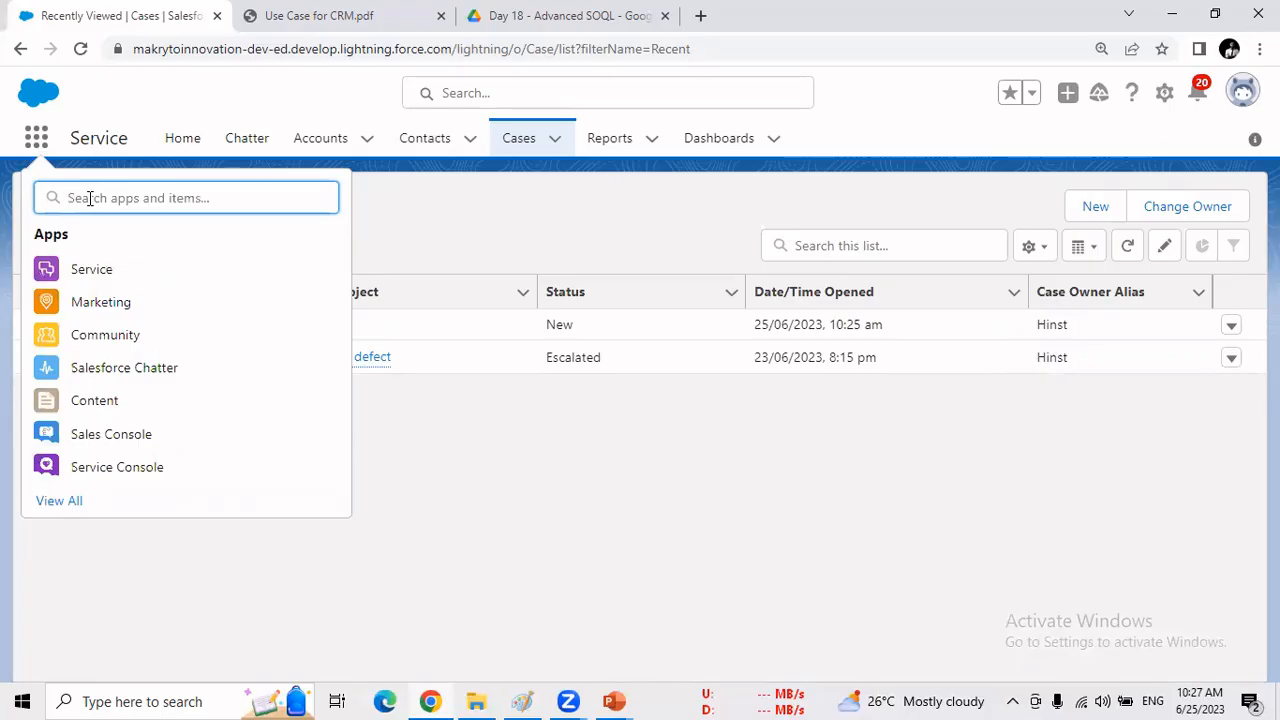
pyautogui.click(740, 530)
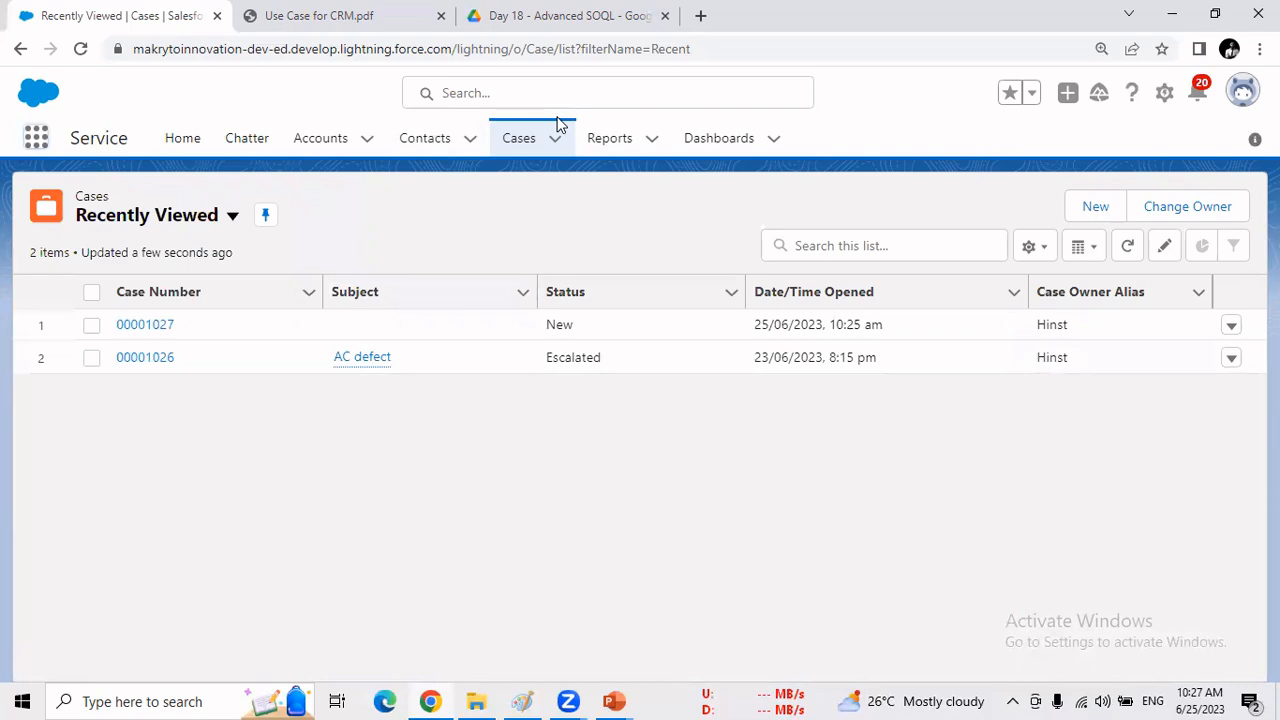
# Switch to the CRM OBJECTS slide show in PowerPoint, read the Solution slide, and return to Salesforce.
pyautogui.moveTo(622, 700)
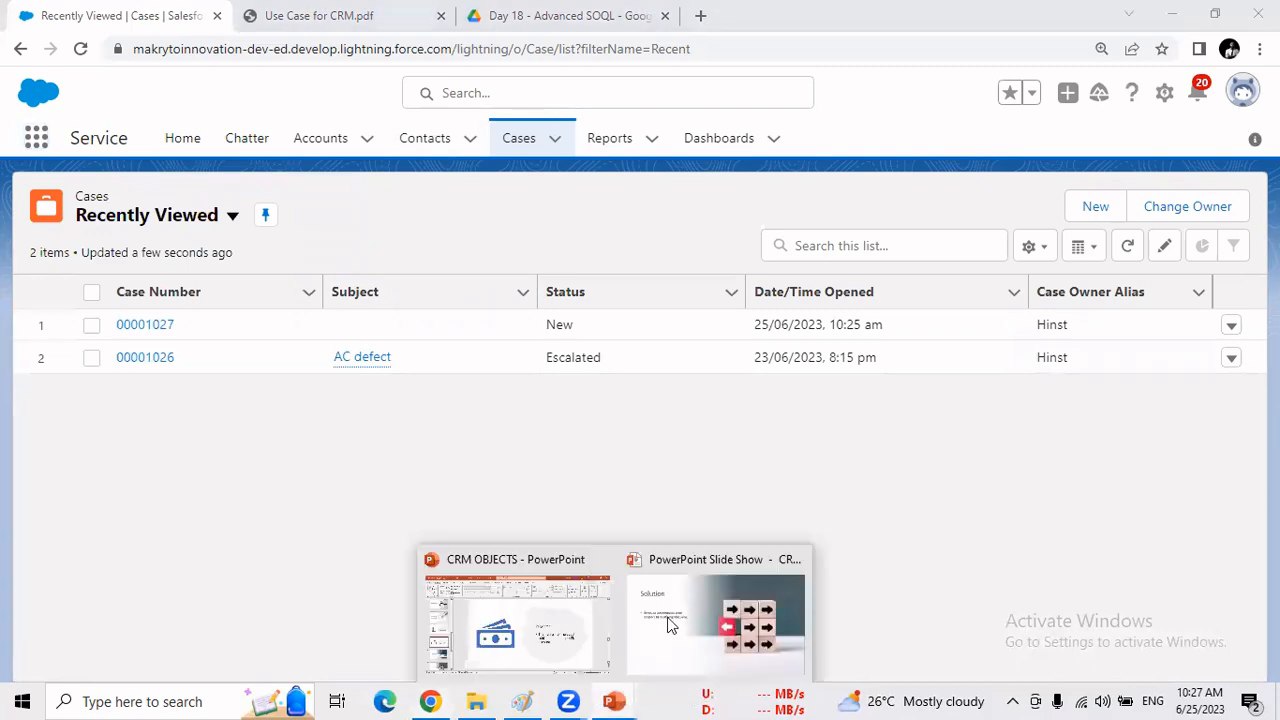
pyautogui.click(670, 624)
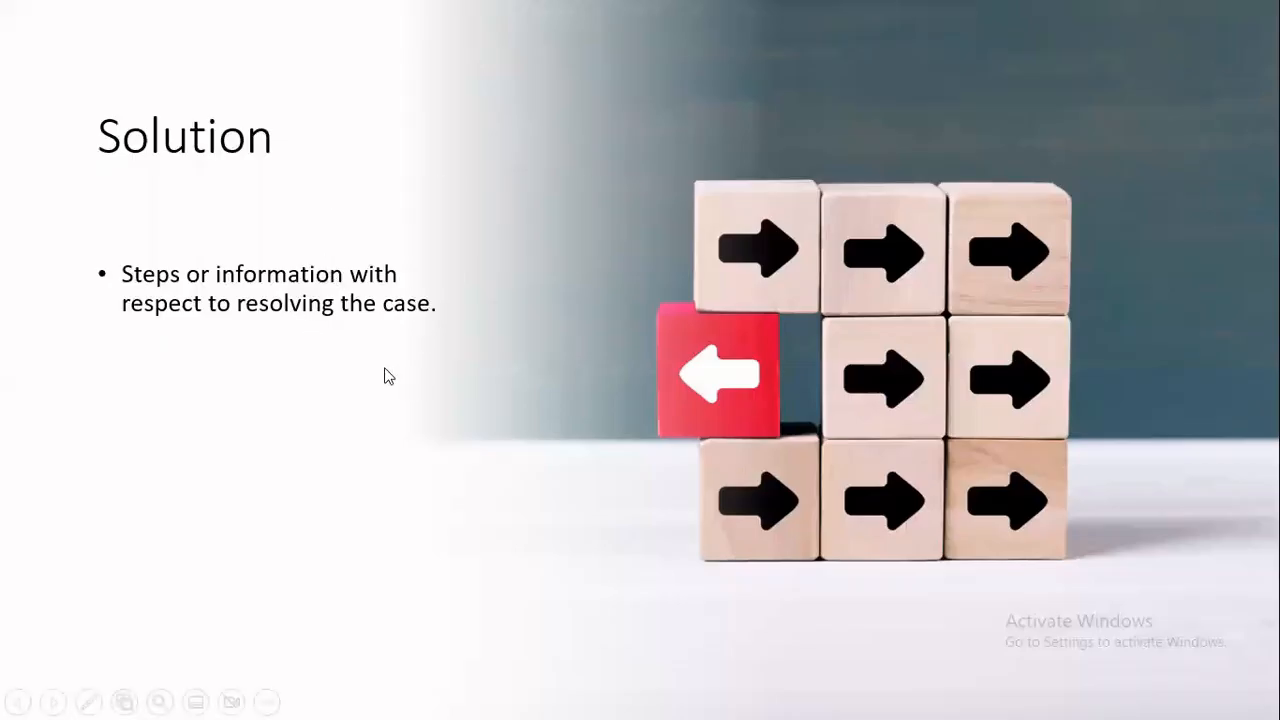
pyautogui.hotkey('alt', 'Tab')
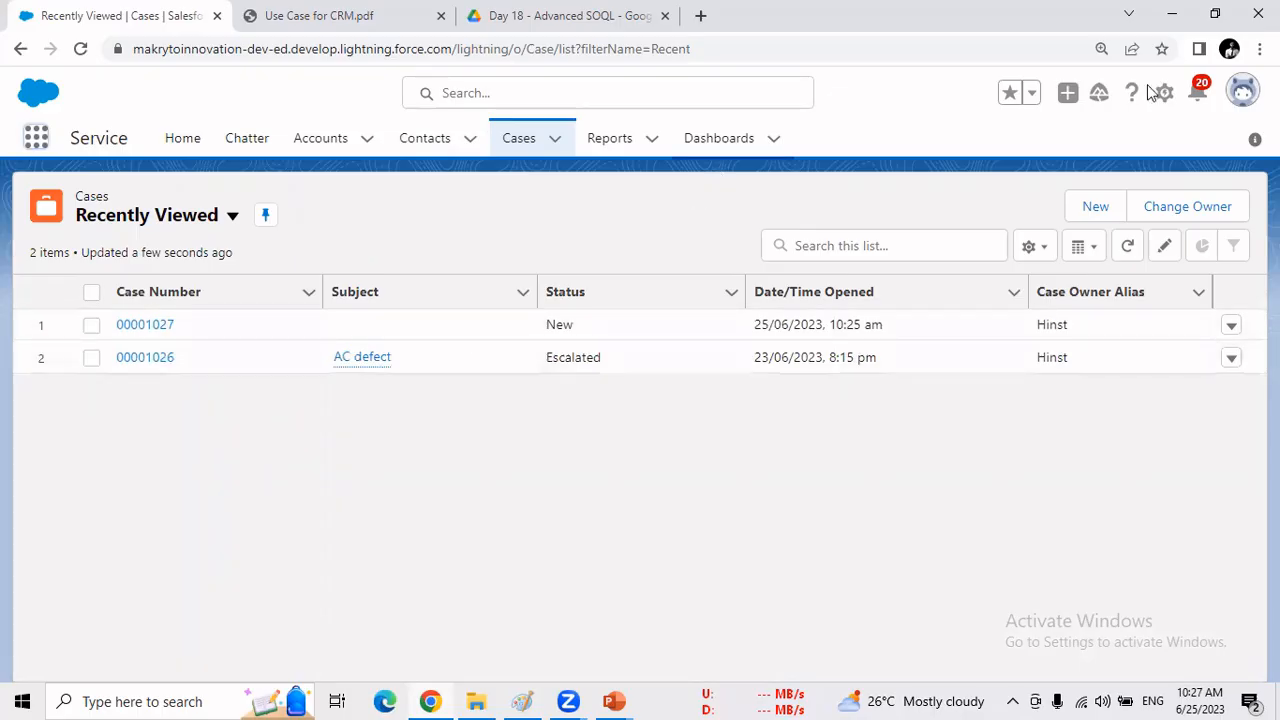
# Switch from Lightning Experience to Salesforce Classic and change the active app to Service.
pyautogui.click(1241, 112)
pyautogui.click(1031, 318)
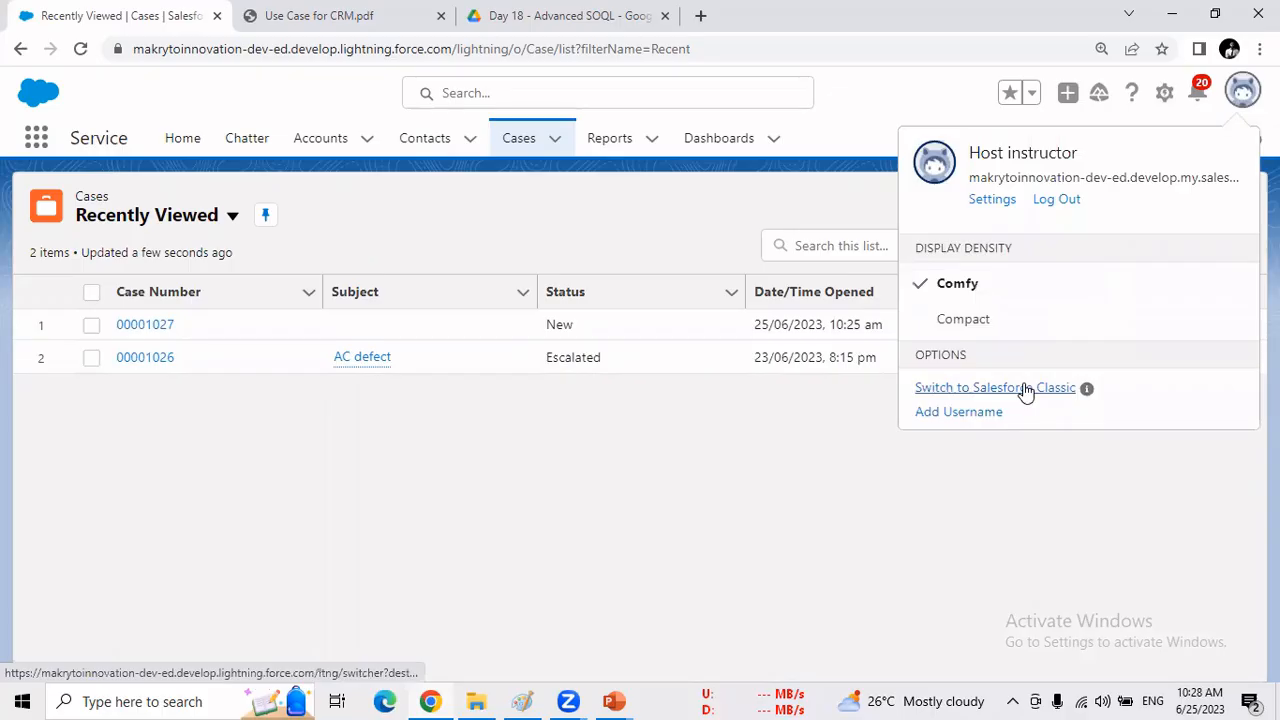
pyautogui.click(1025, 388)
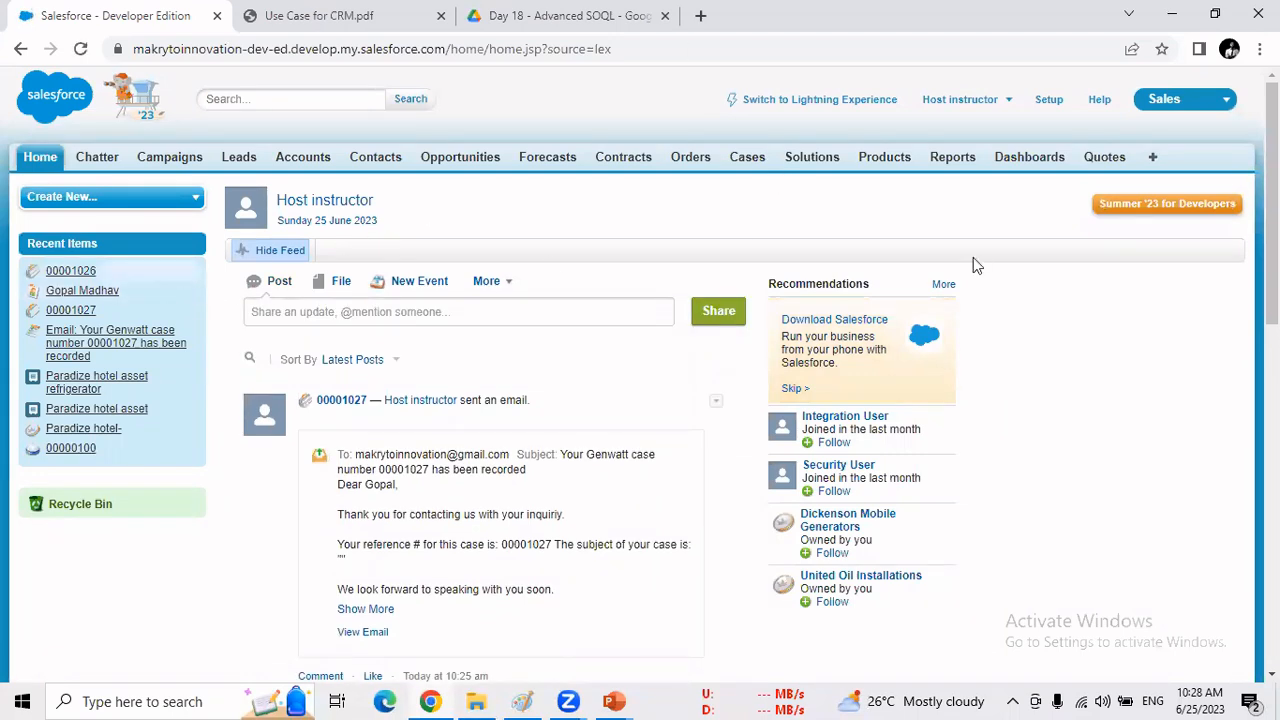
pyautogui.click(1226, 104)
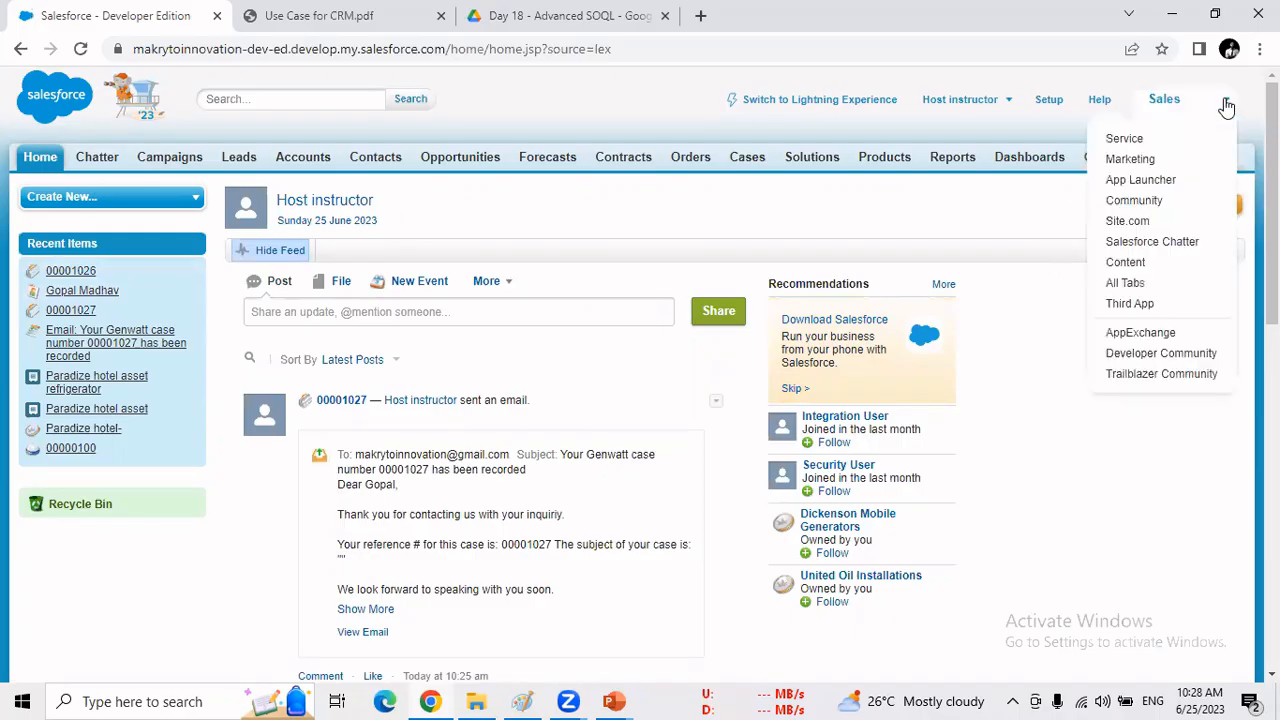
pyautogui.click(1134, 139)
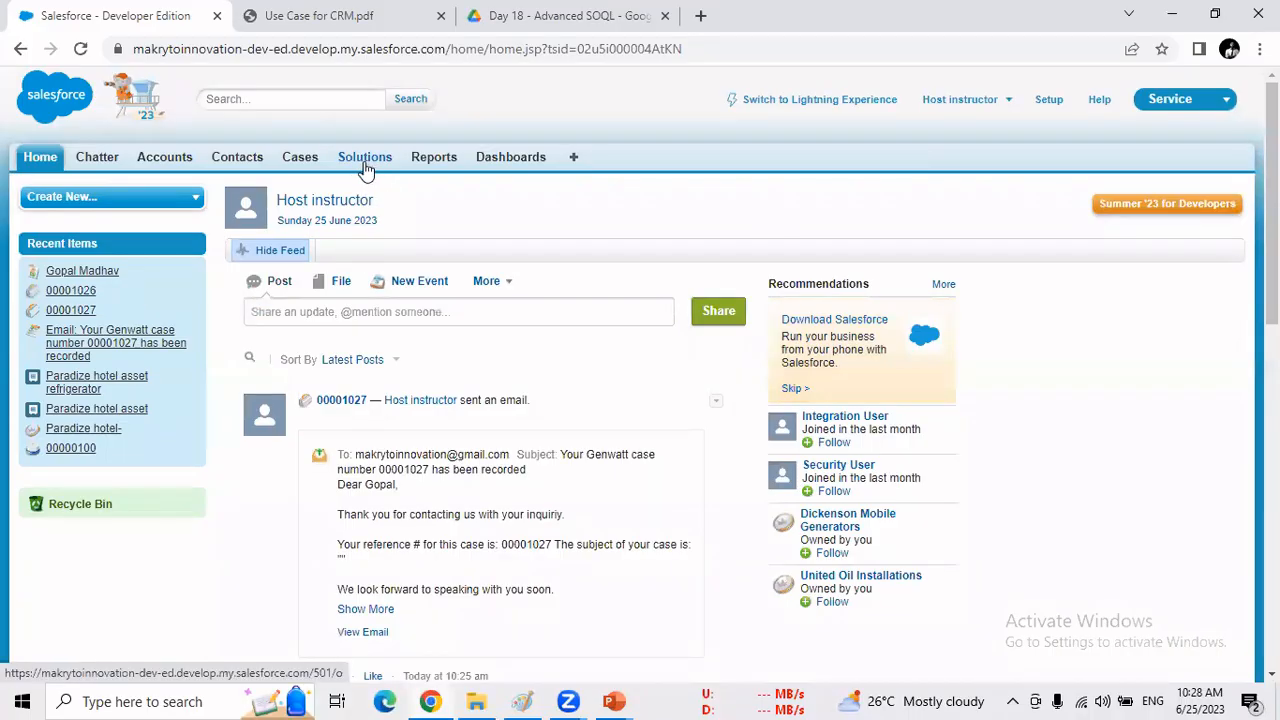
# Create and save a new solution titled "Electrical" with the details "Switch off the Machine".
pyautogui.click(365, 163)
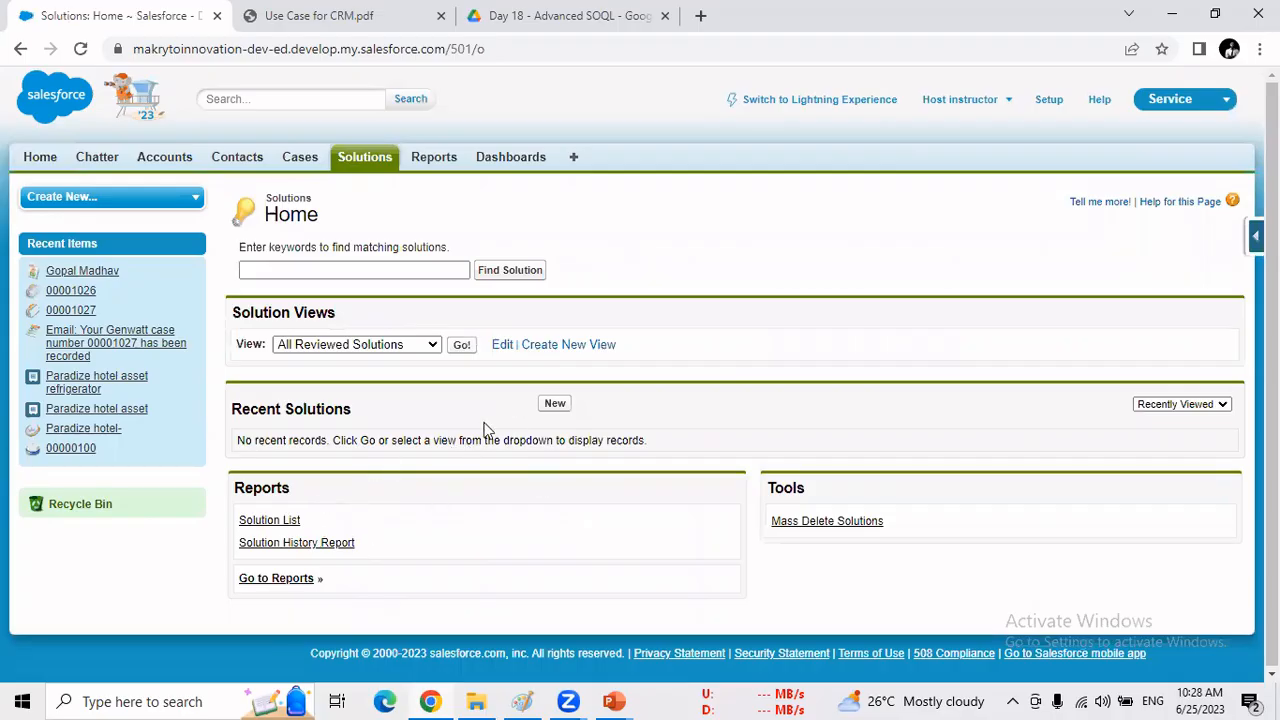
pyautogui.click(556, 405)
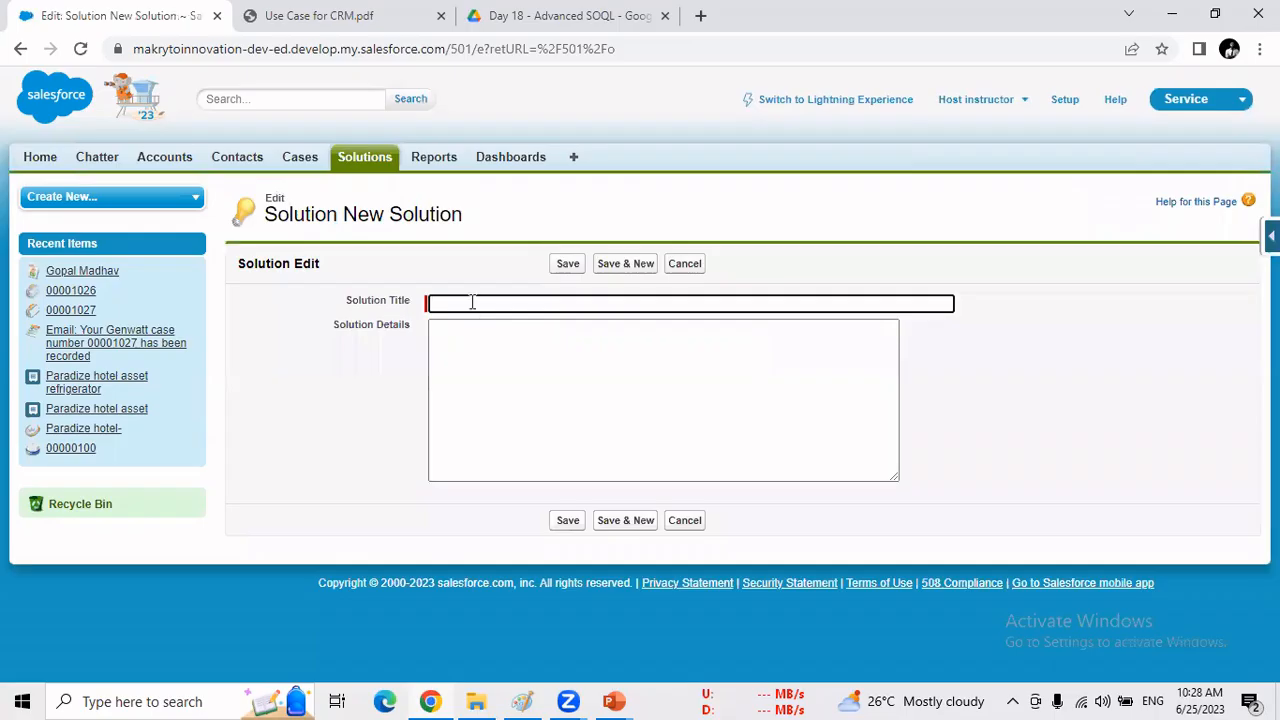
pyautogui.click(472, 302)
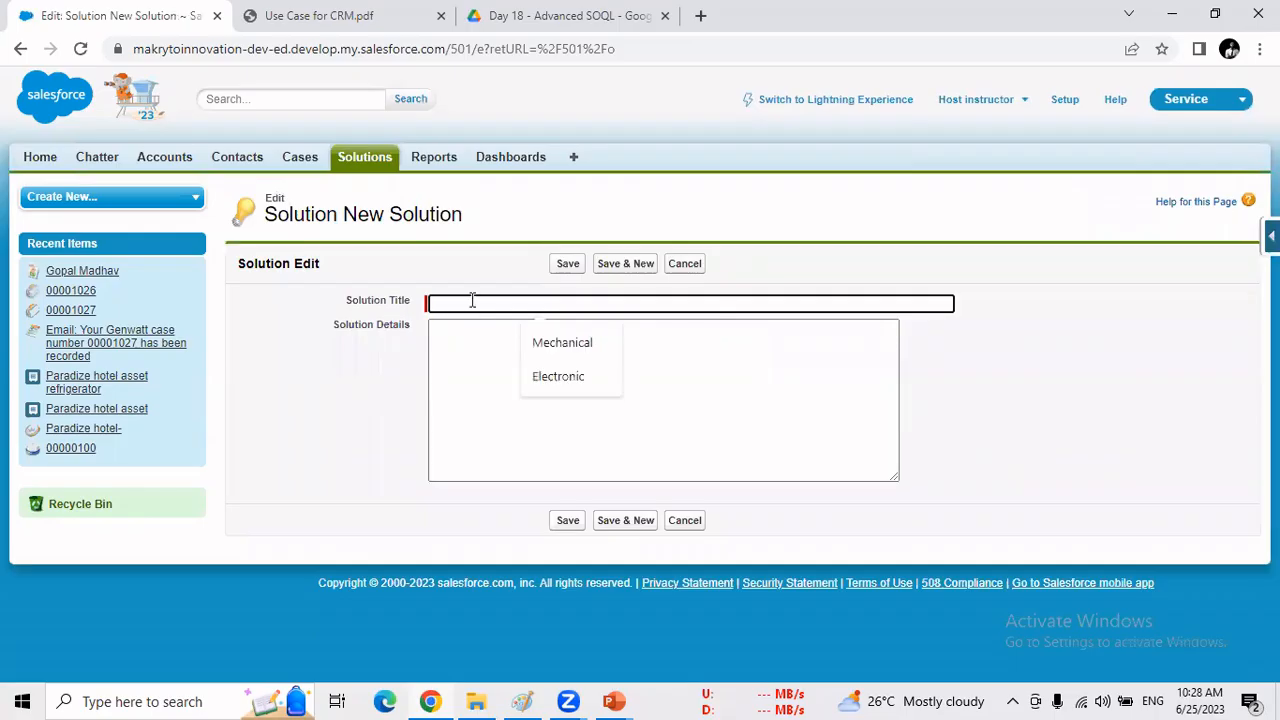
pyautogui.write('E')
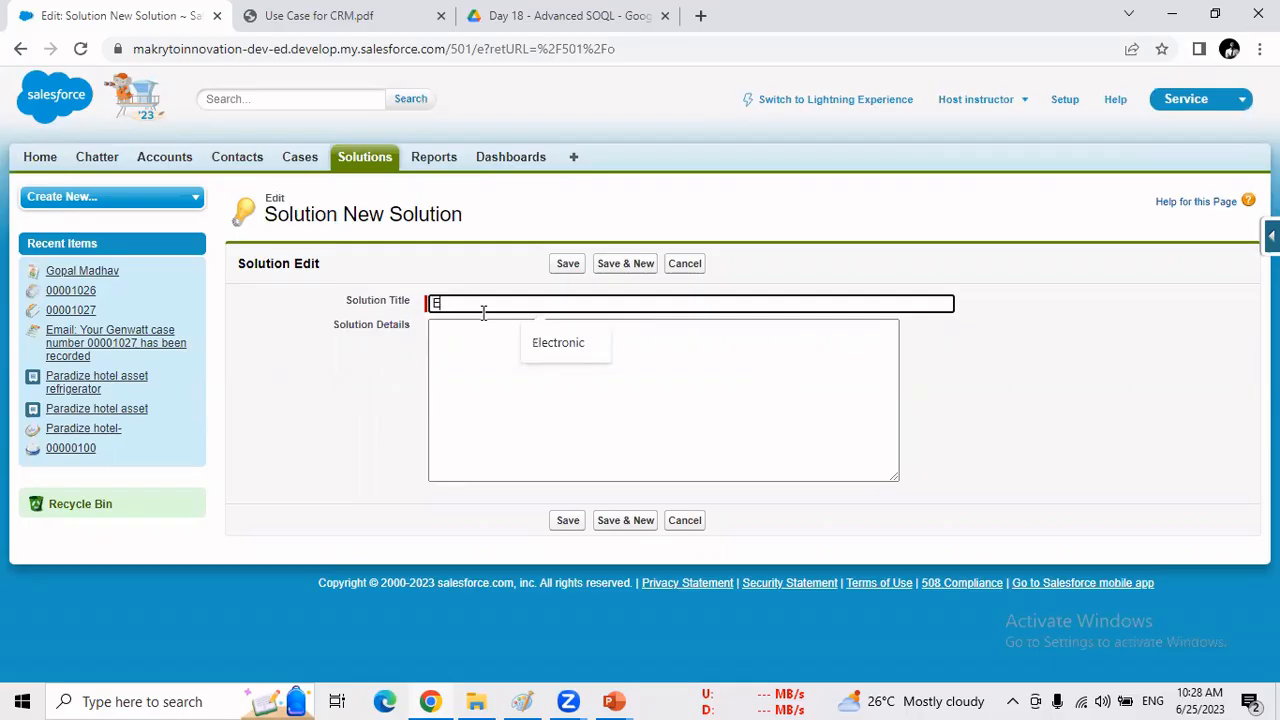
pyautogui.write('Lectrical')
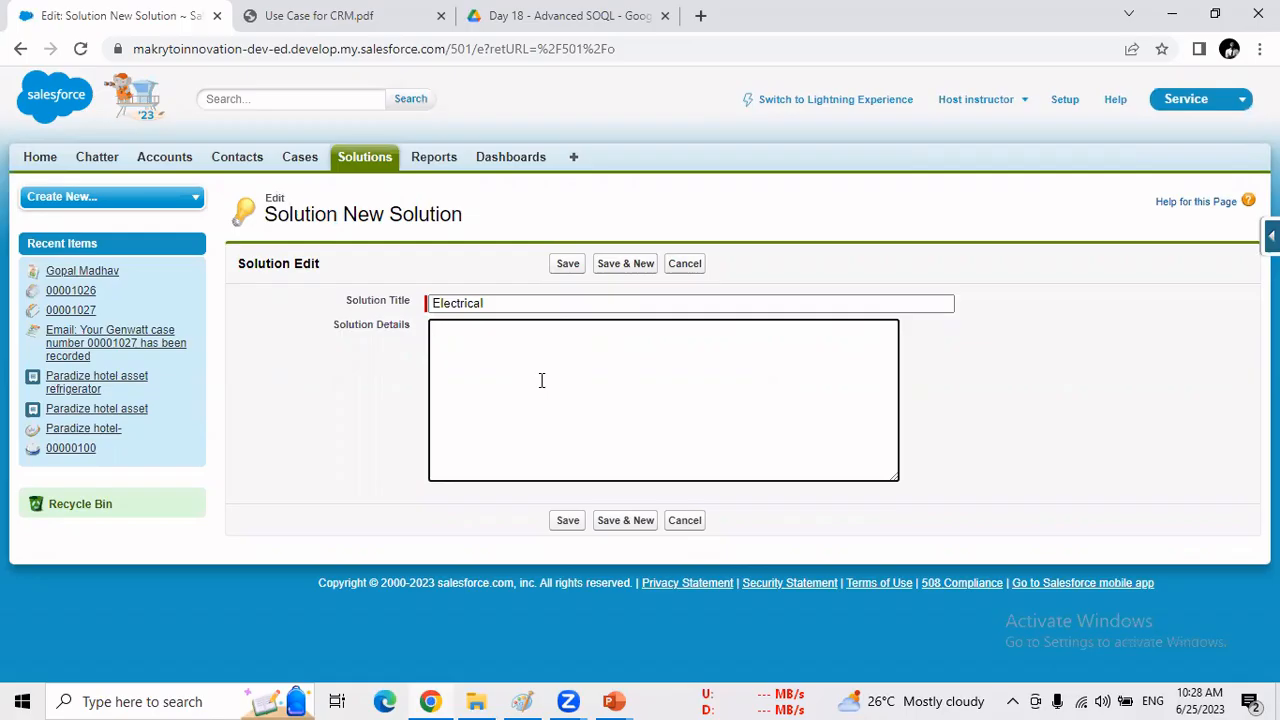
pyautogui.write('Switch off the Machine')
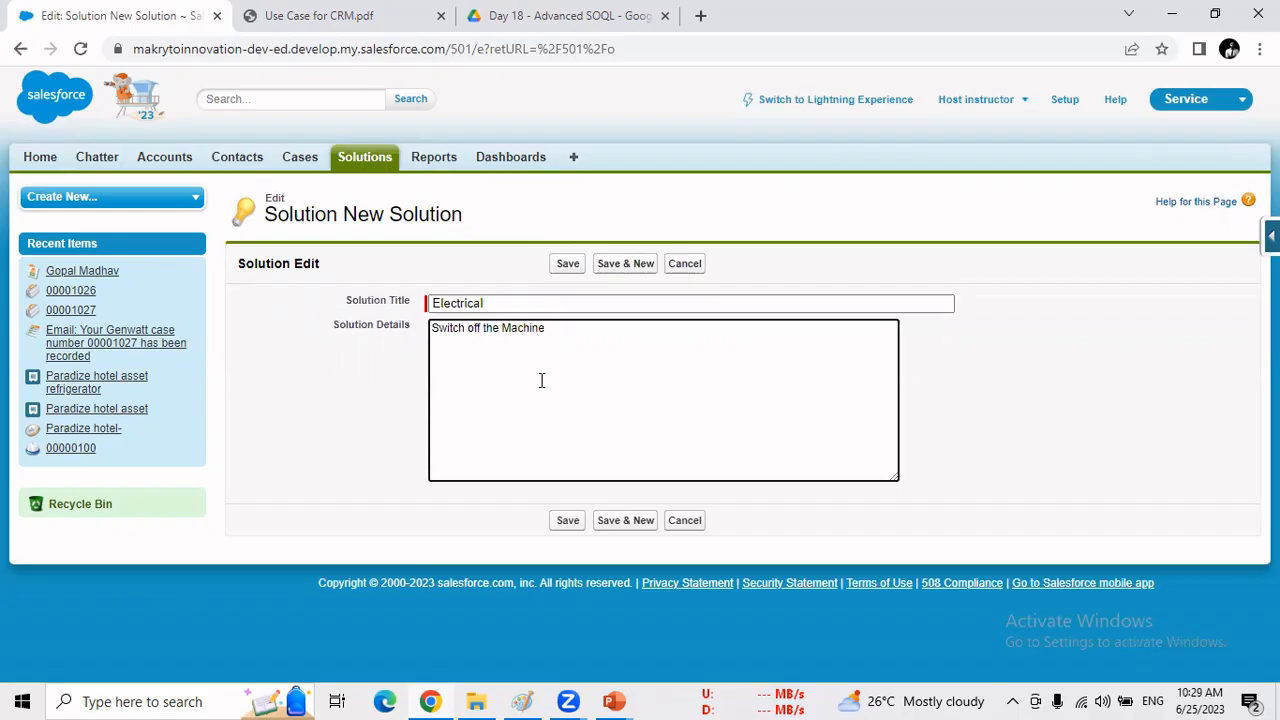
pyautogui.click(567, 521)
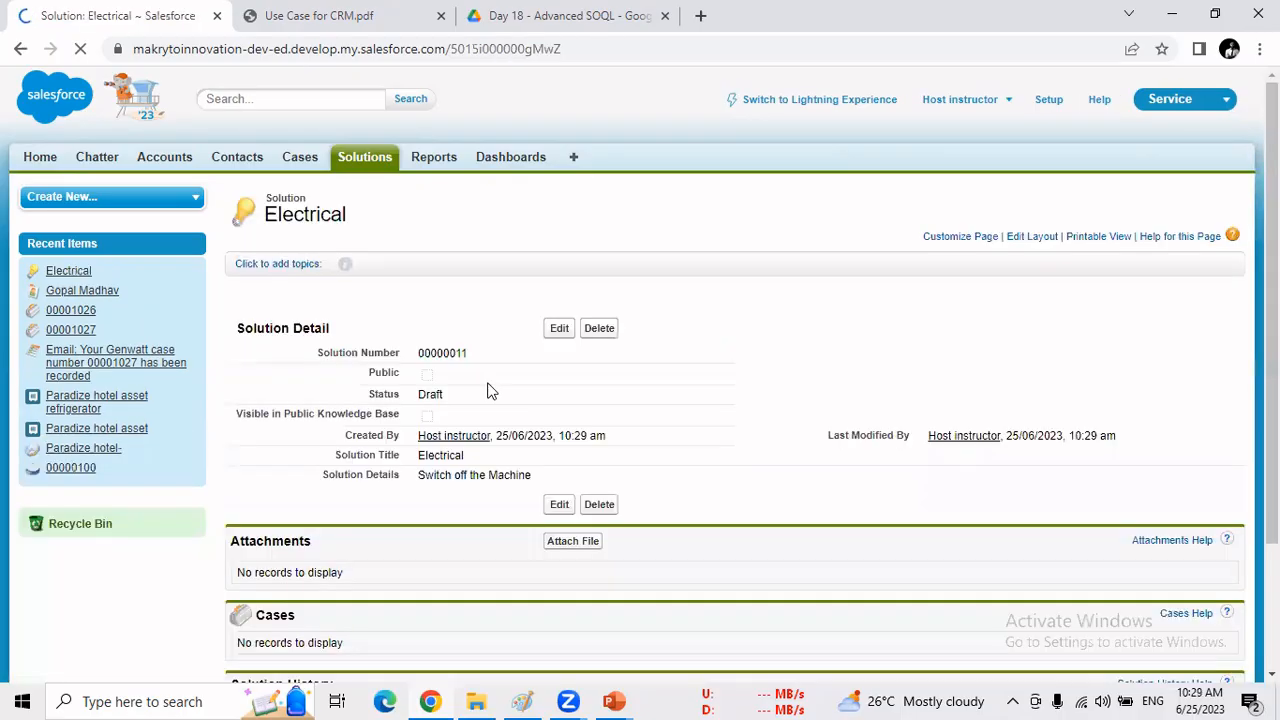
# Create and save a new solution titled "Electronic" with the details "Lets restart your machine".
pyautogui.click(370, 160)
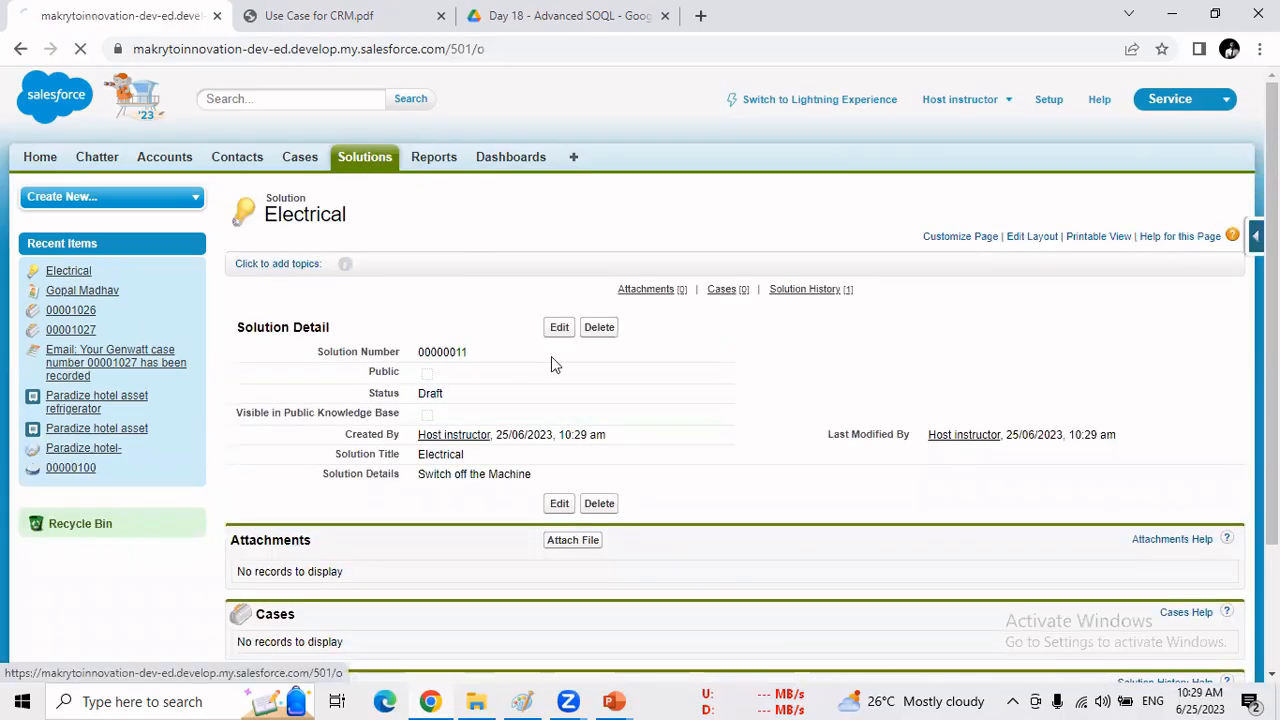
pyautogui.click(556, 404)
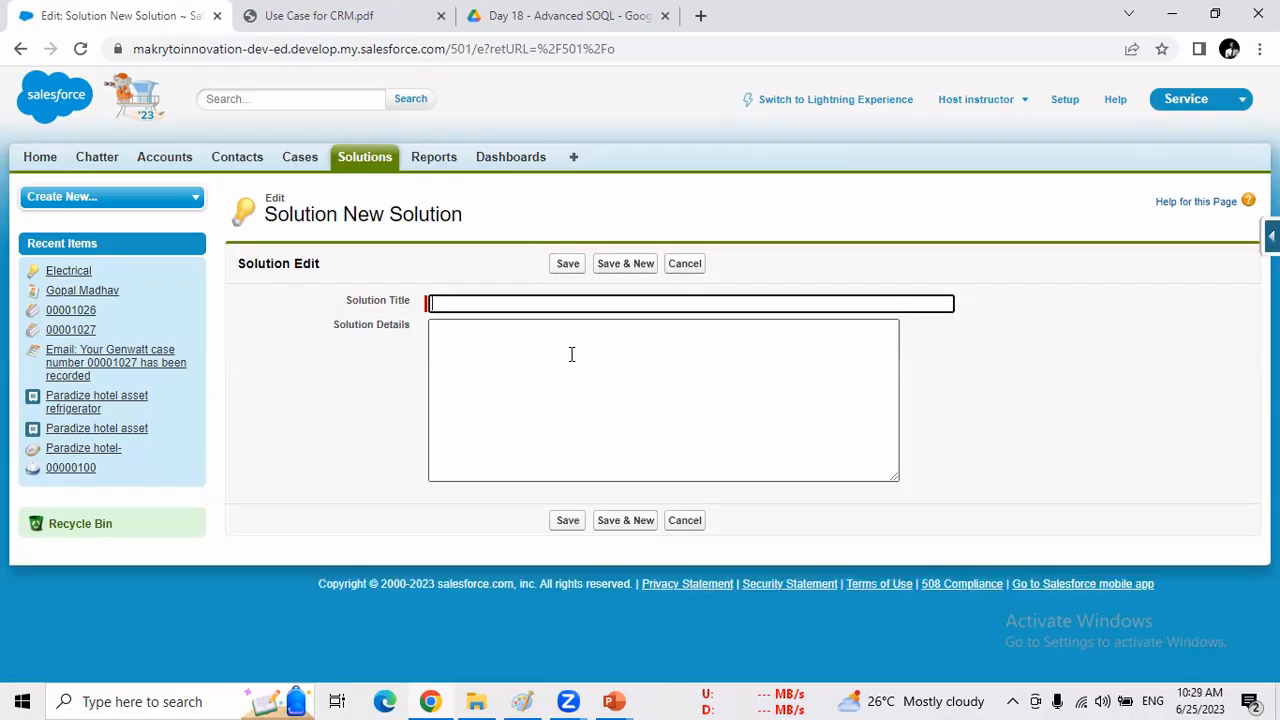
pyautogui.click(560, 308)
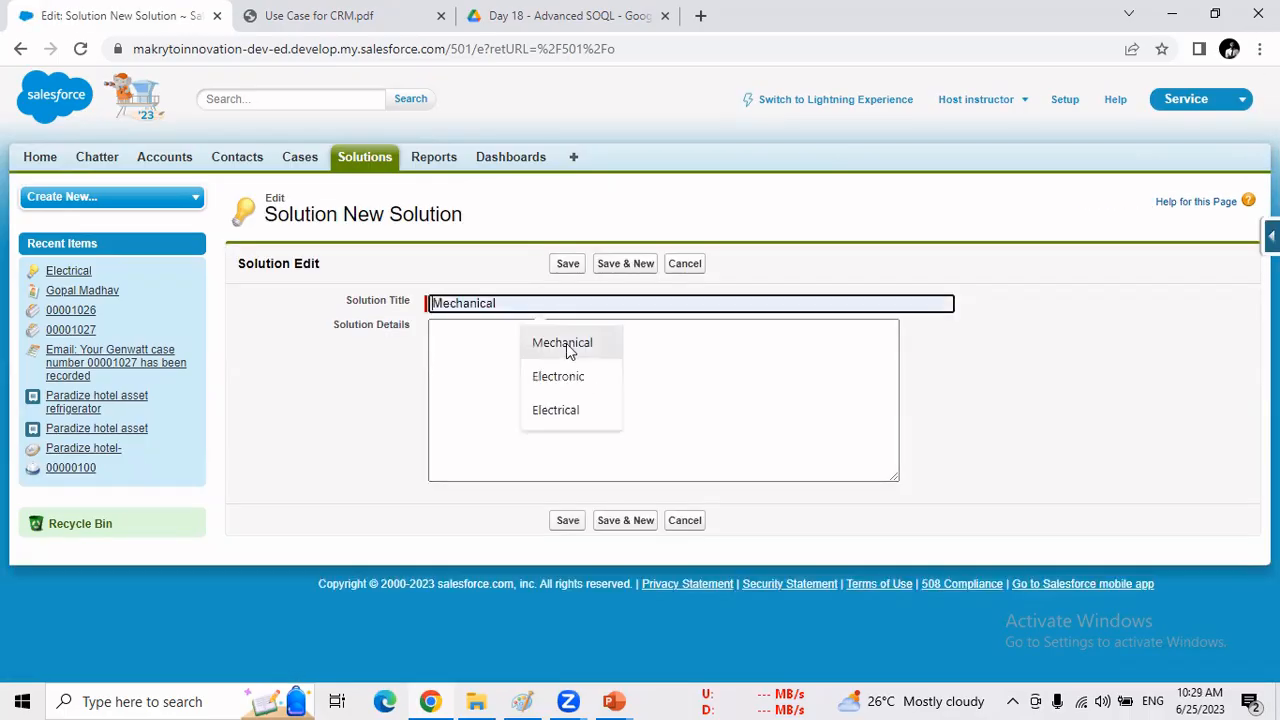
pyautogui.click(558, 376)
pyautogui.click(504, 350)
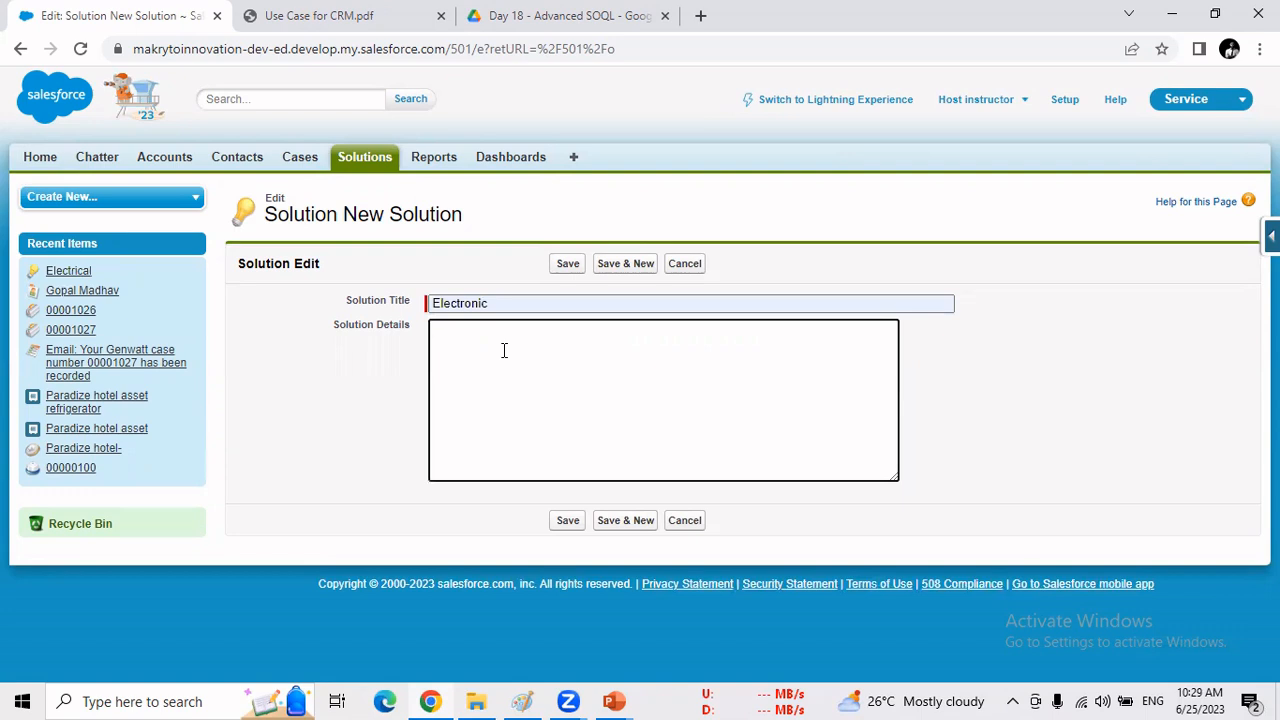
pyautogui.write('Lets restart your machine')
pyautogui.click(567, 520)
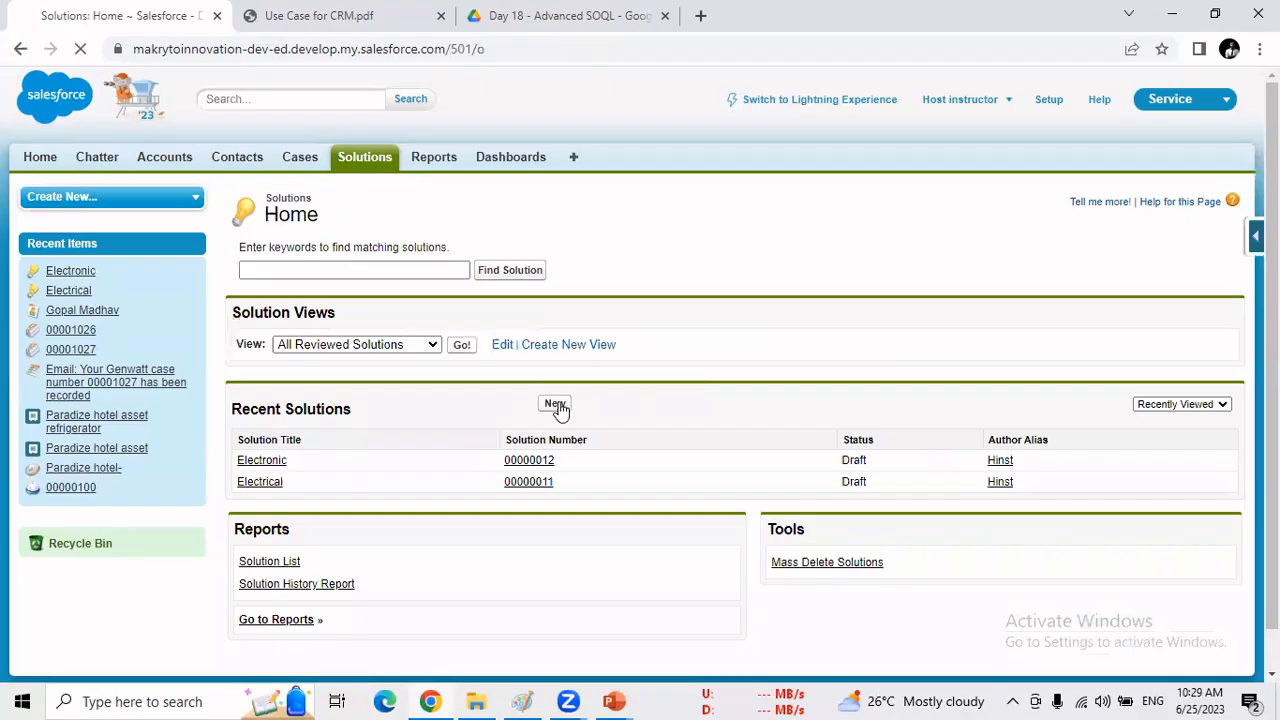
# Start another new solution and title it "Other".
pyautogui.click(556, 405)
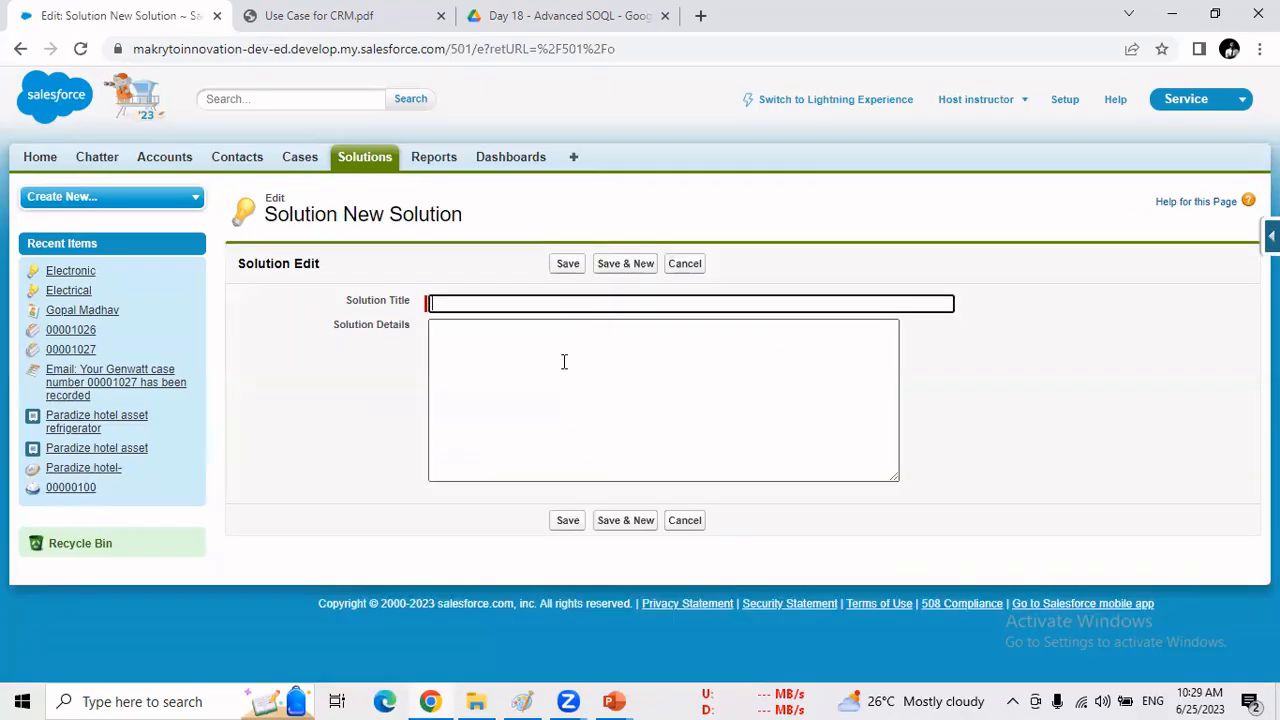
pyautogui.click(545, 305)
pyautogui.write('o')
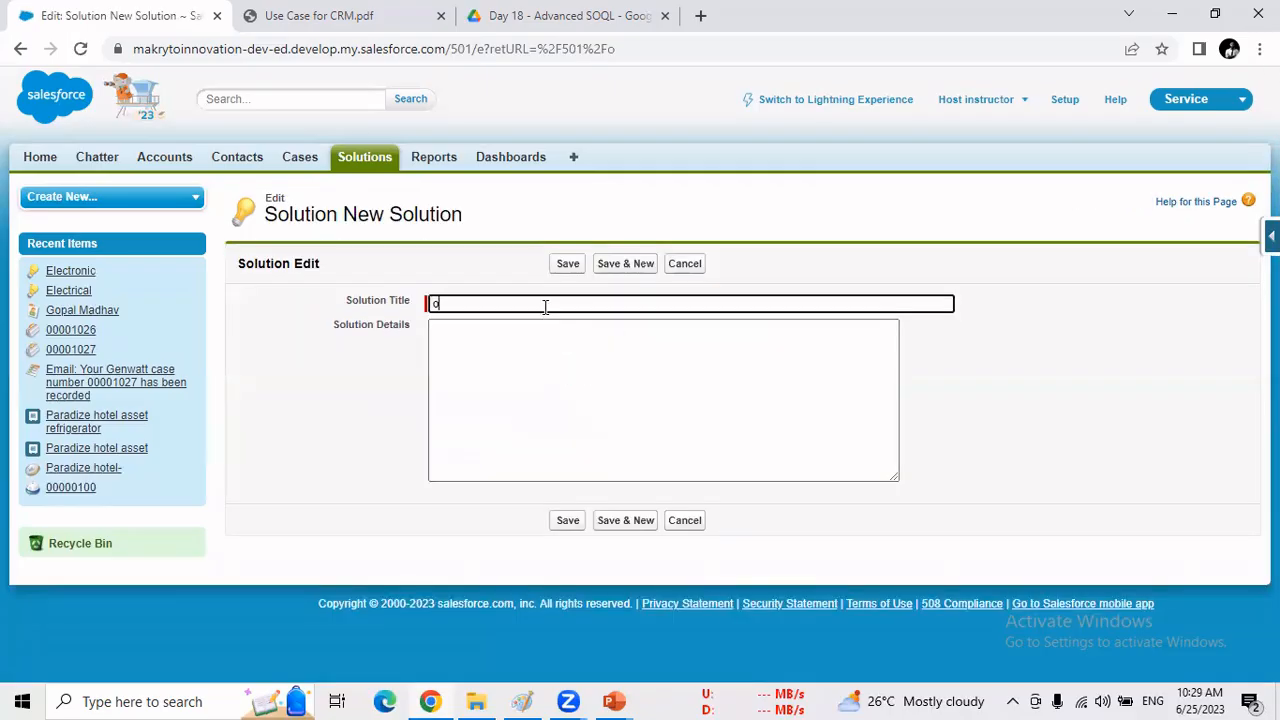
pyautogui.press('BackSpace')
pyautogui.write('Other')
# Enter "Wait for technical expert to visit your location" as the details of the Other solution and save it.
pyautogui.click(521, 352)
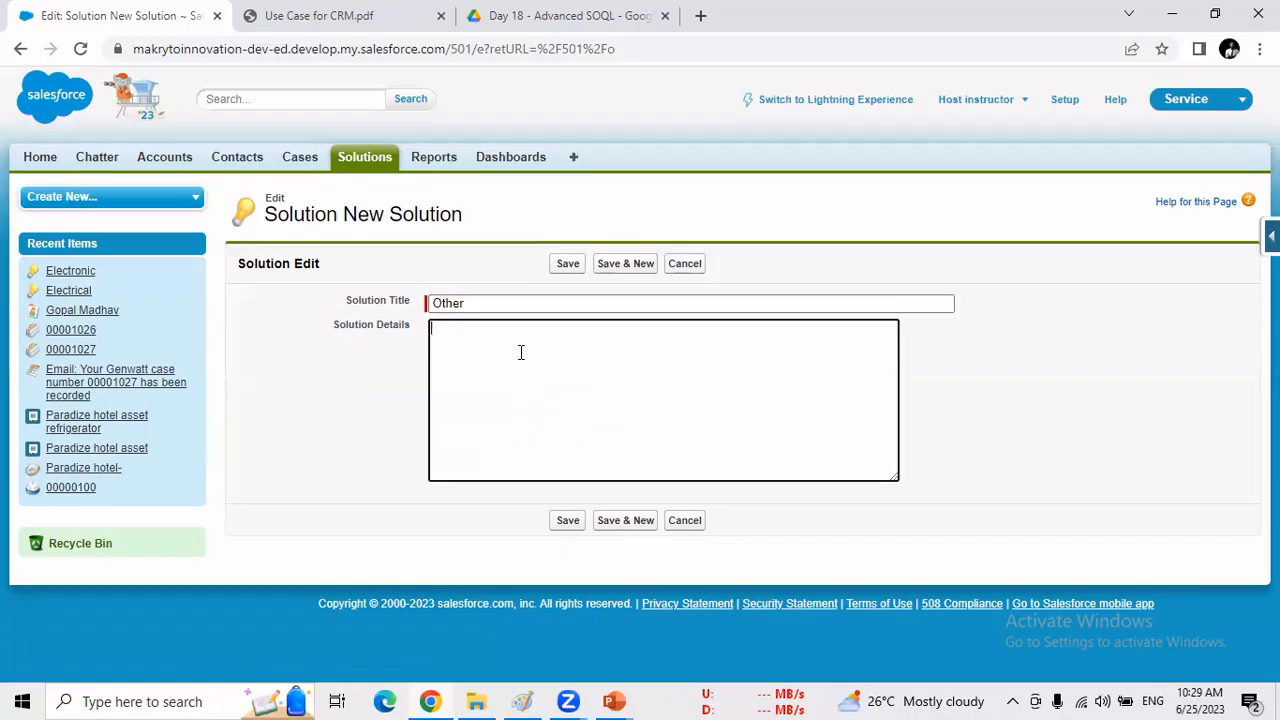
pyautogui.write('Wait')
pyautogui.write(' for')
pyautogui.write(' technical')
pyautogui.write(' assist')
pyautogui.press('BackSpace')
pyautogui.press('BackSpace')
pyautogui.press('BackSpace')
pyautogui.press('BackSpace')
pyautogui.write('expert to visit')
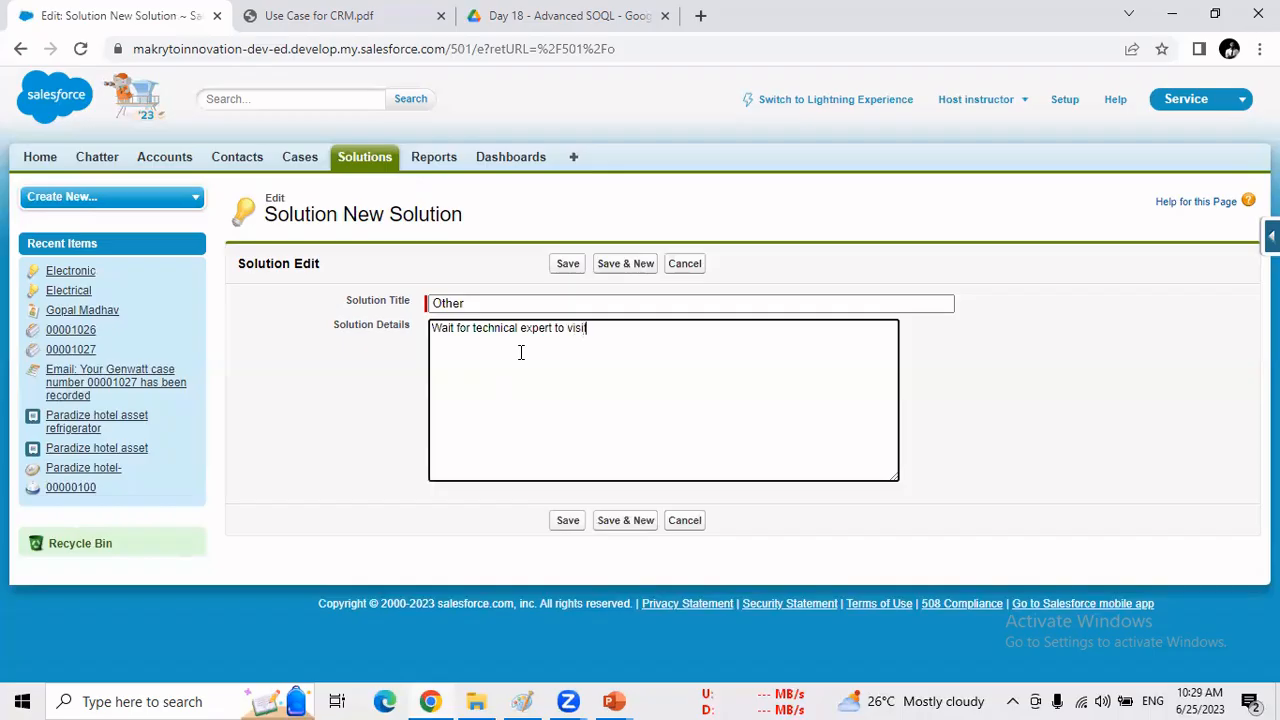
pyautogui.write(' your location')
pyautogui.click(566, 520)
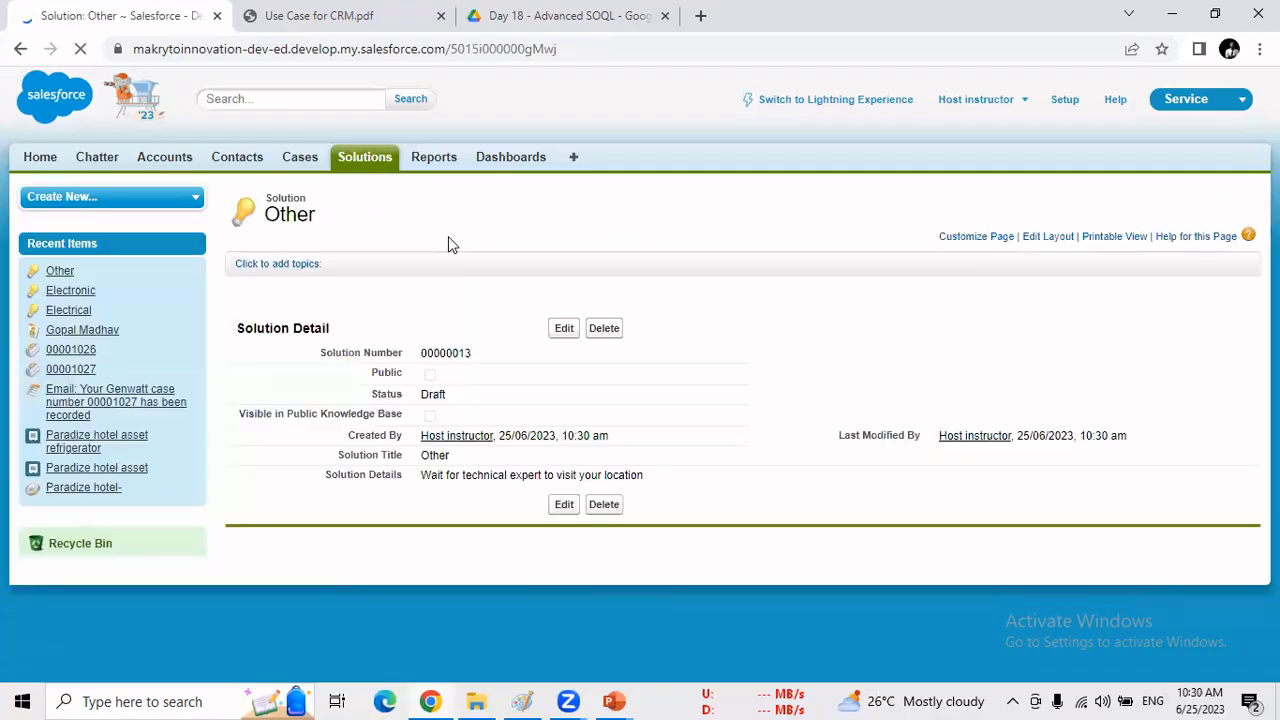
# Open the recent case without a subject and examine its feed, status and priority.
pyautogui.click(296, 163)
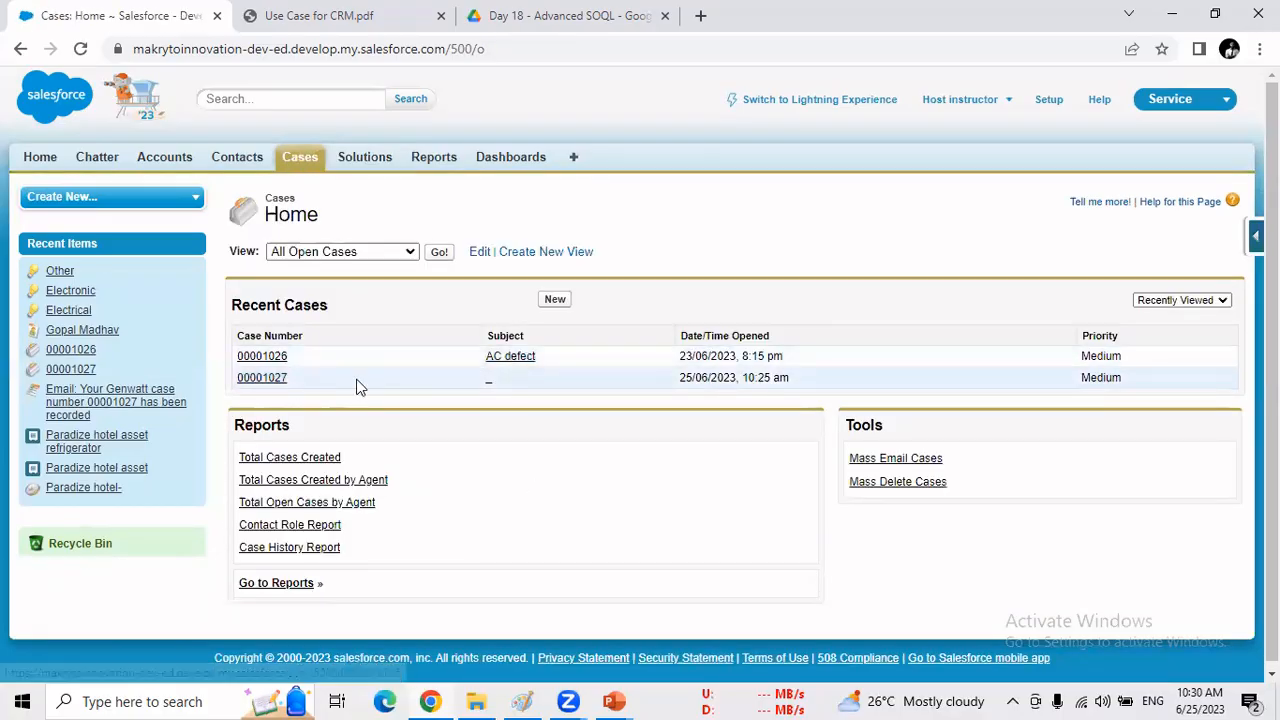
pyautogui.click(262, 380)
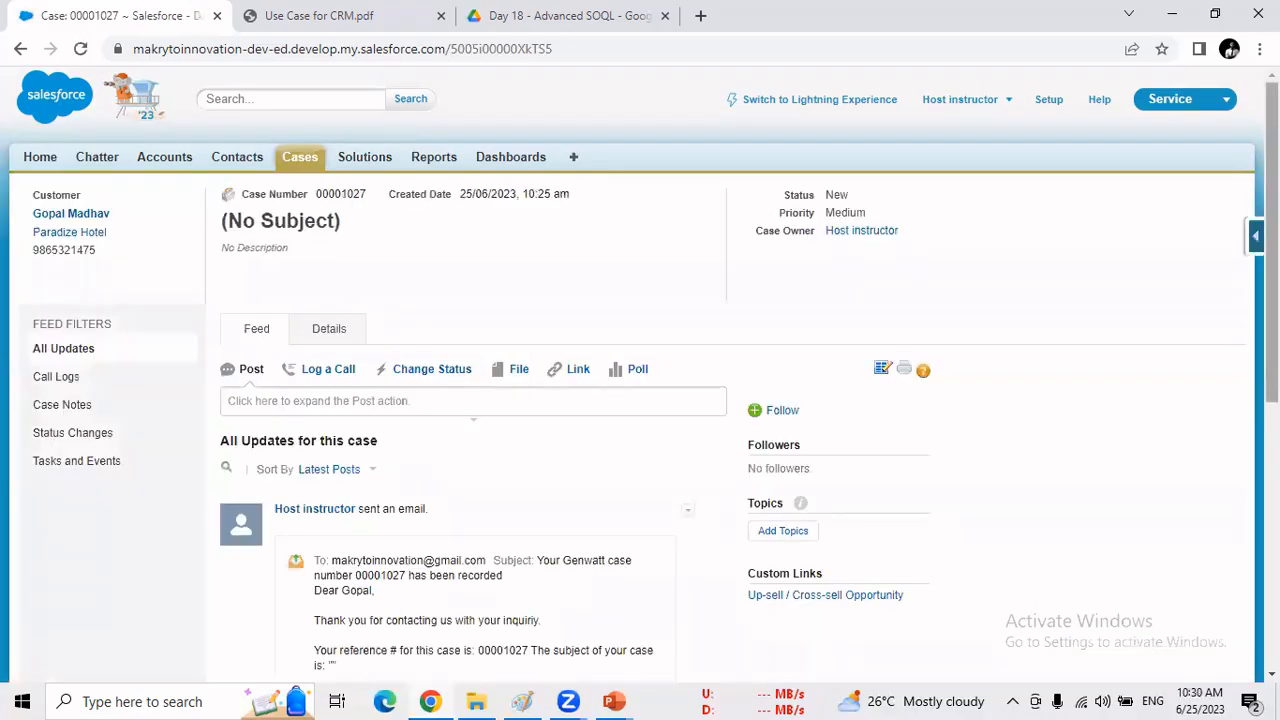
pyautogui.scroll(-5, 640, 375)
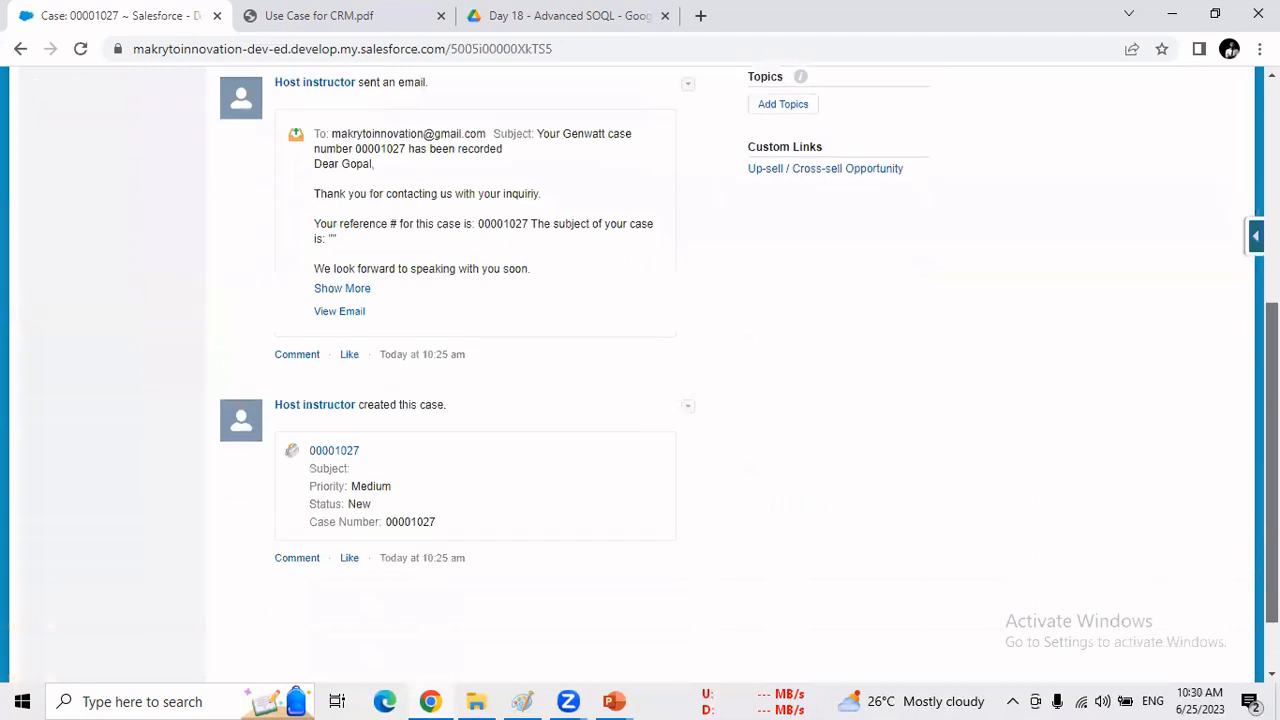
pyautogui.scroll(5, 640, 375)
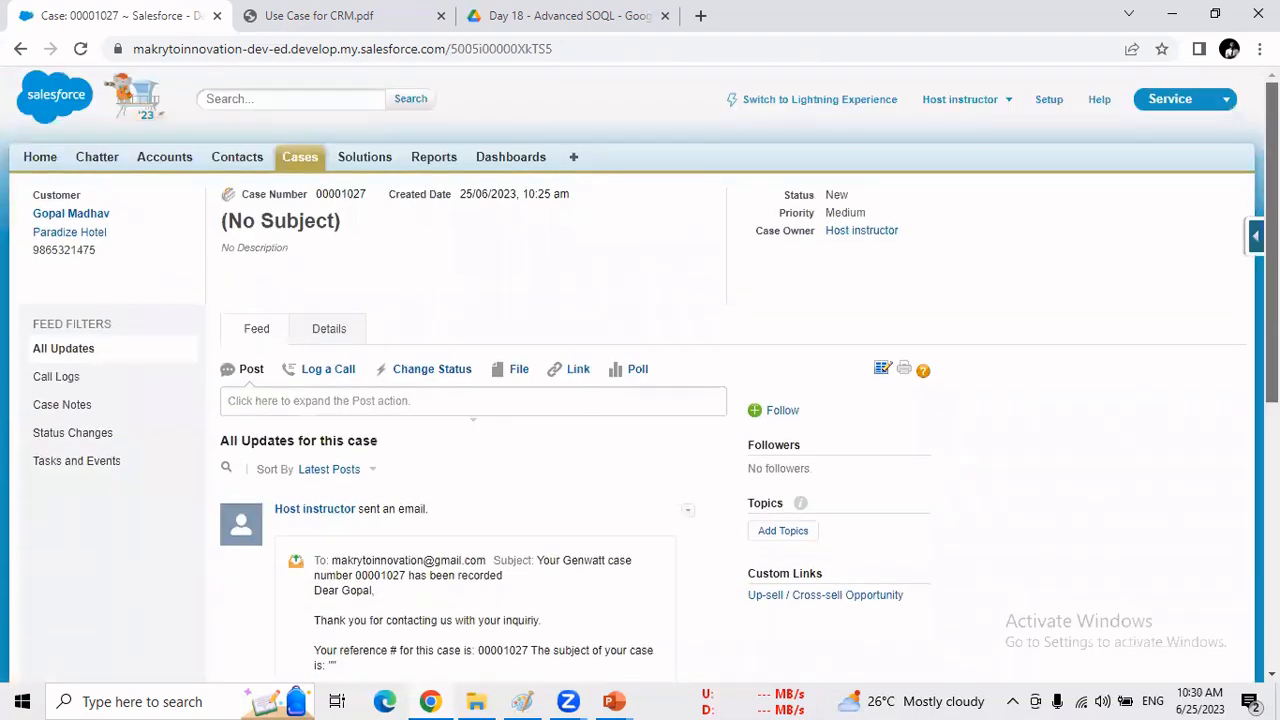
pyautogui.doubleClick(845, 196)
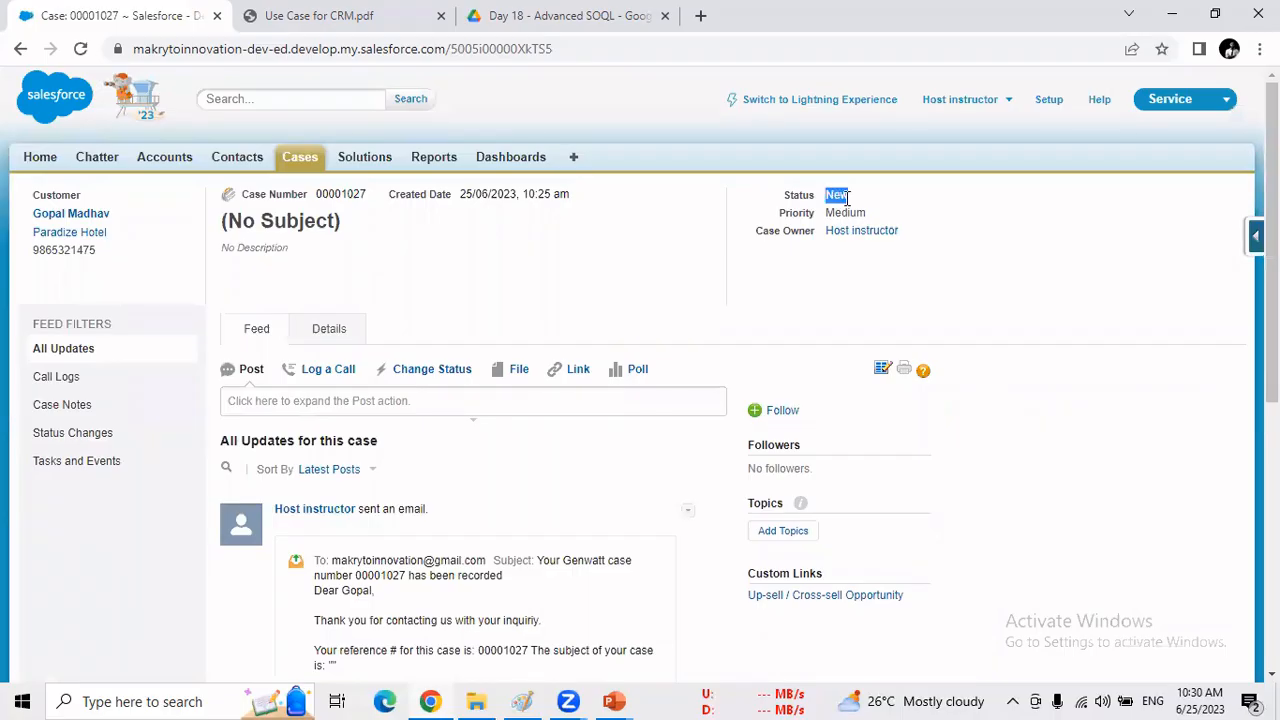
pyautogui.moveTo(866, 213); pyautogui.dragTo(837, 213)
# Show the case details and examine the case type, case reason and the related Solutions list.
pyautogui.click(333, 333)
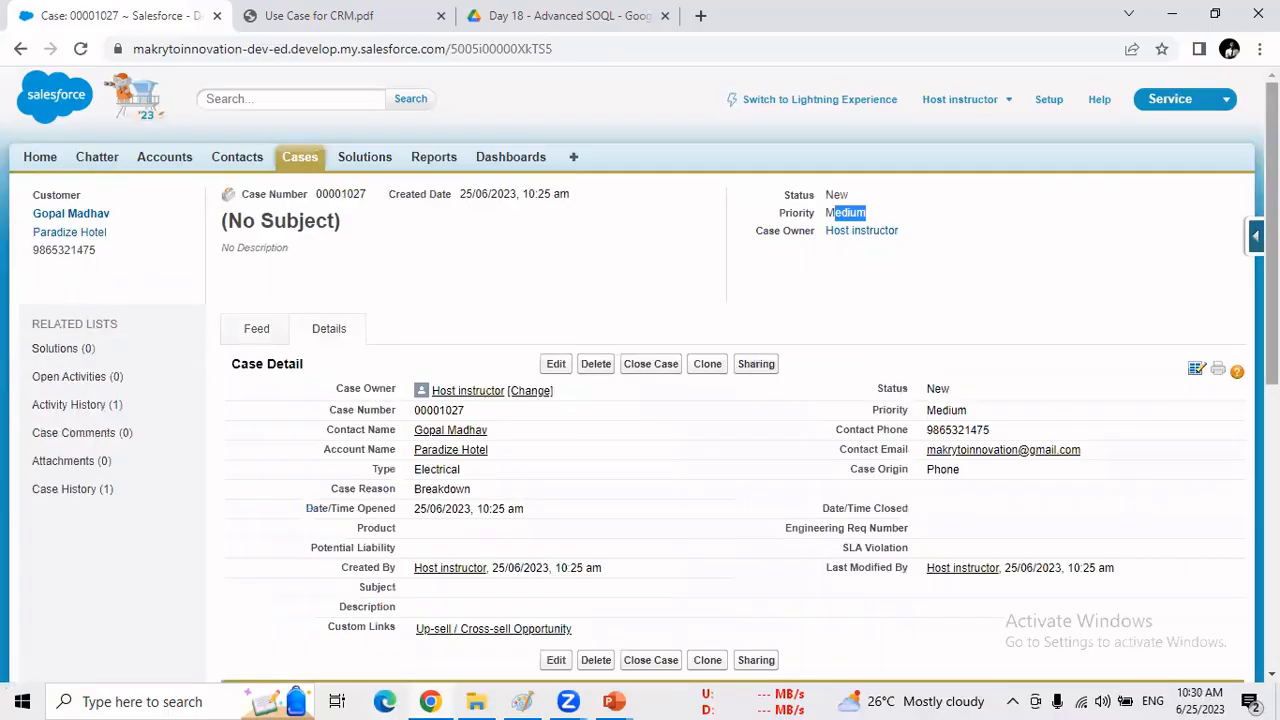
pyautogui.scroll(-1, 485, 390)
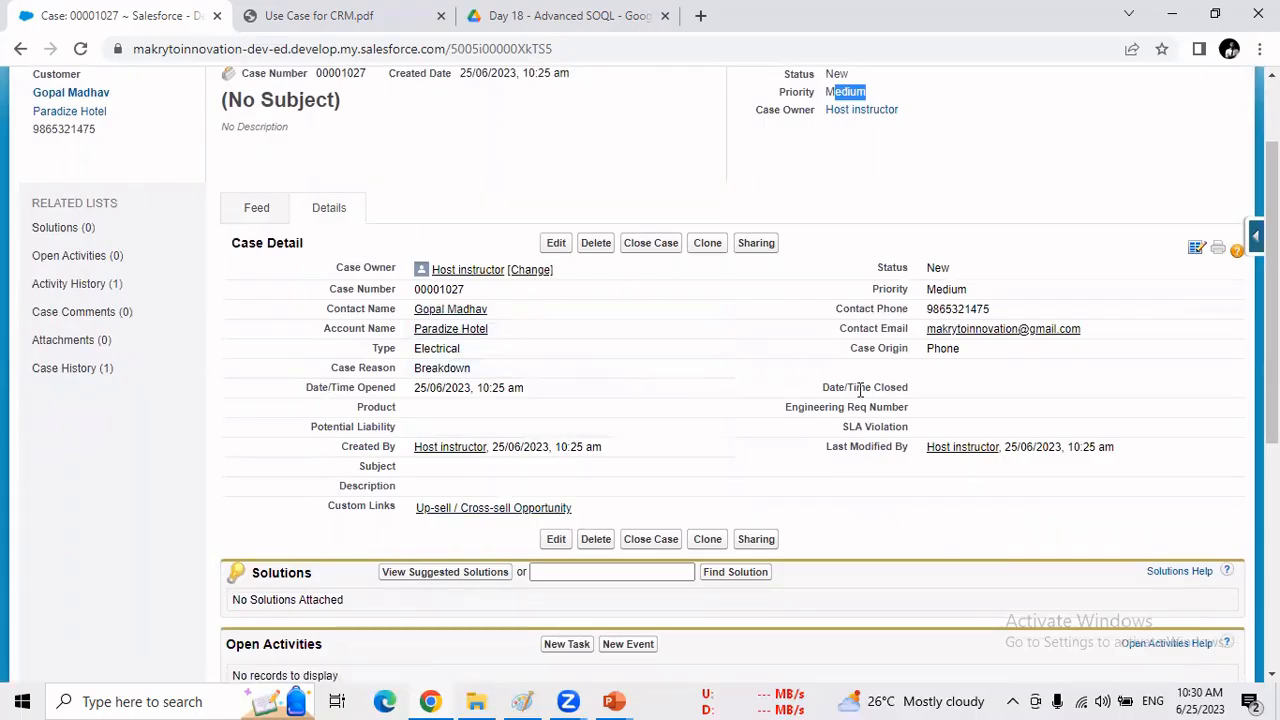
pyautogui.doubleClick(442, 348)
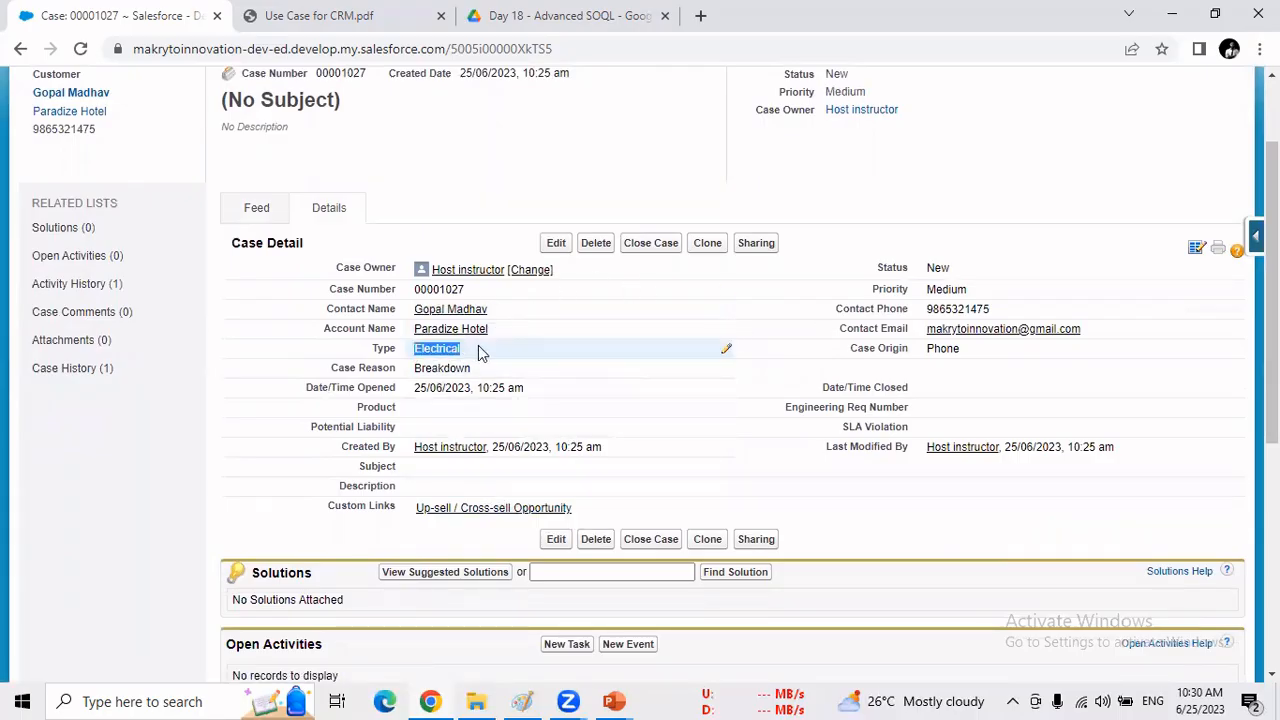
pyautogui.moveTo(416, 368); pyautogui.dragTo(487, 374)
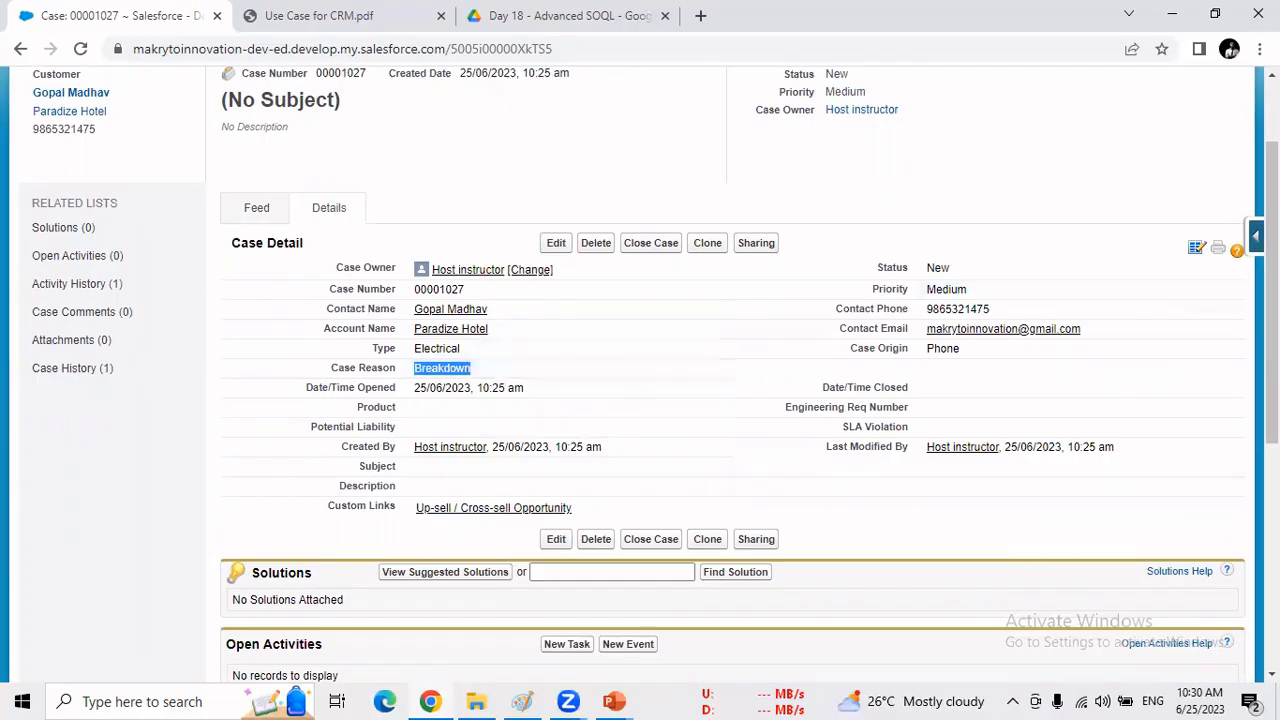
pyautogui.moveTo(1272, 290); pyautogui.dragTo(1272, 382)
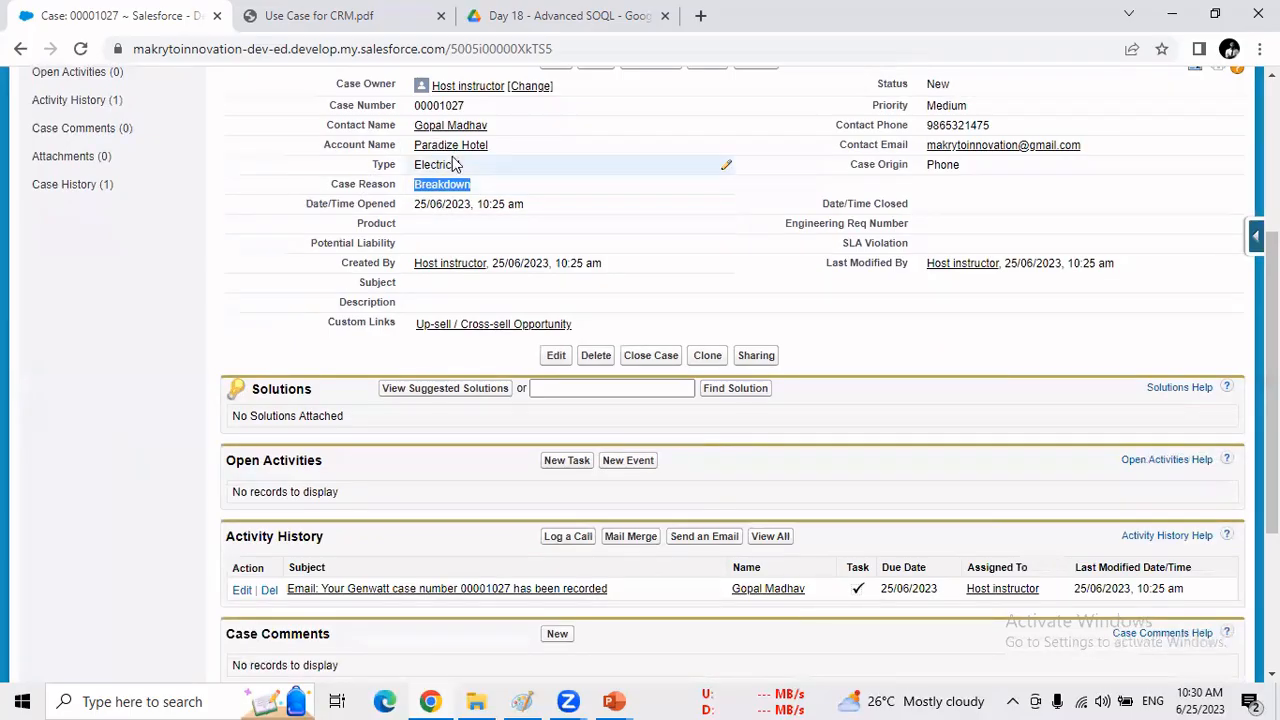
pyautogui.scroll(-1, 1270, 390)
pyautogui.scroll(2, 1270, 390)
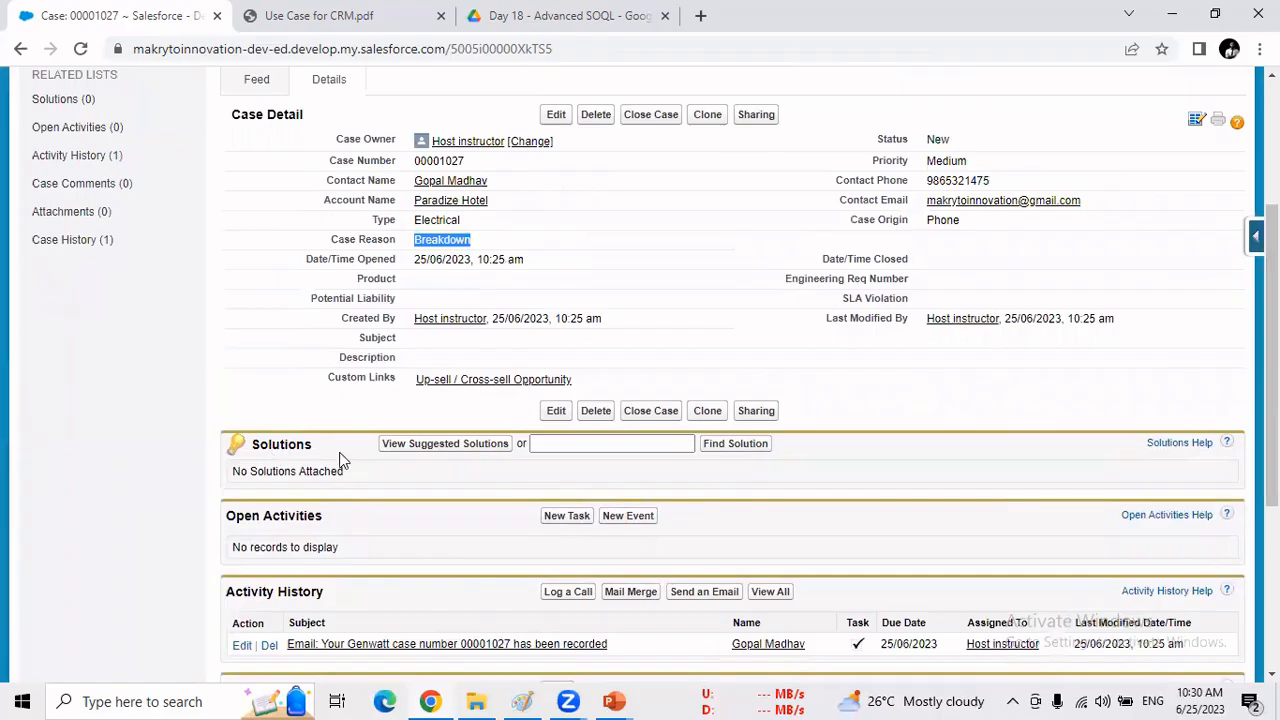
# Search for solutions to the case with the keyword "Electrical" and review the relevant unreviewed solutions.
pyautogui.click(554, 443)
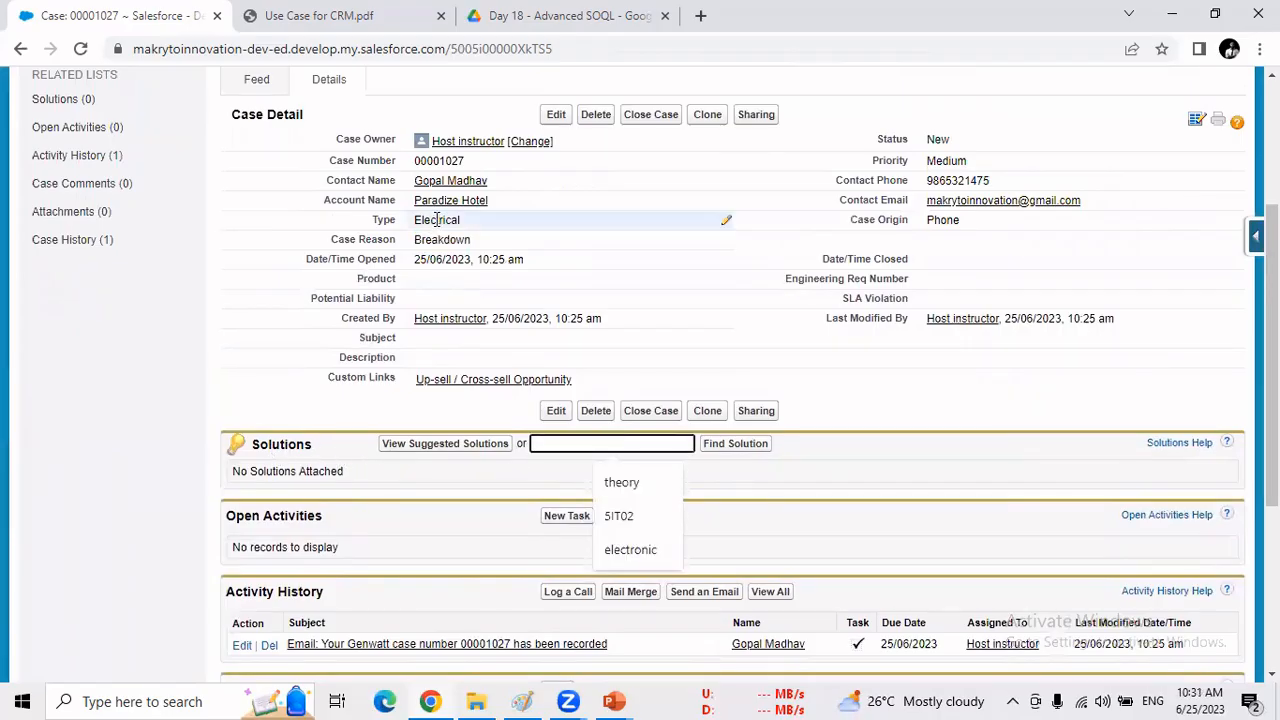
pyautogui.write('Elect')
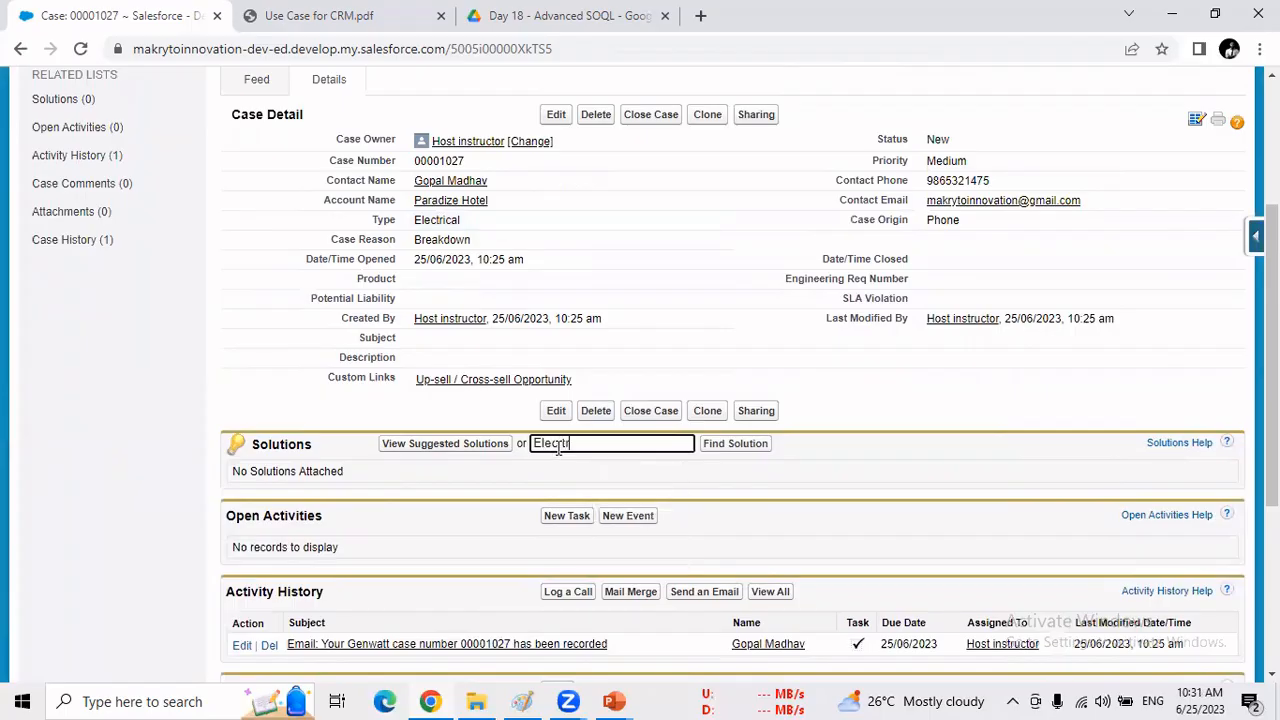
pyautogui.press('BackSpace')
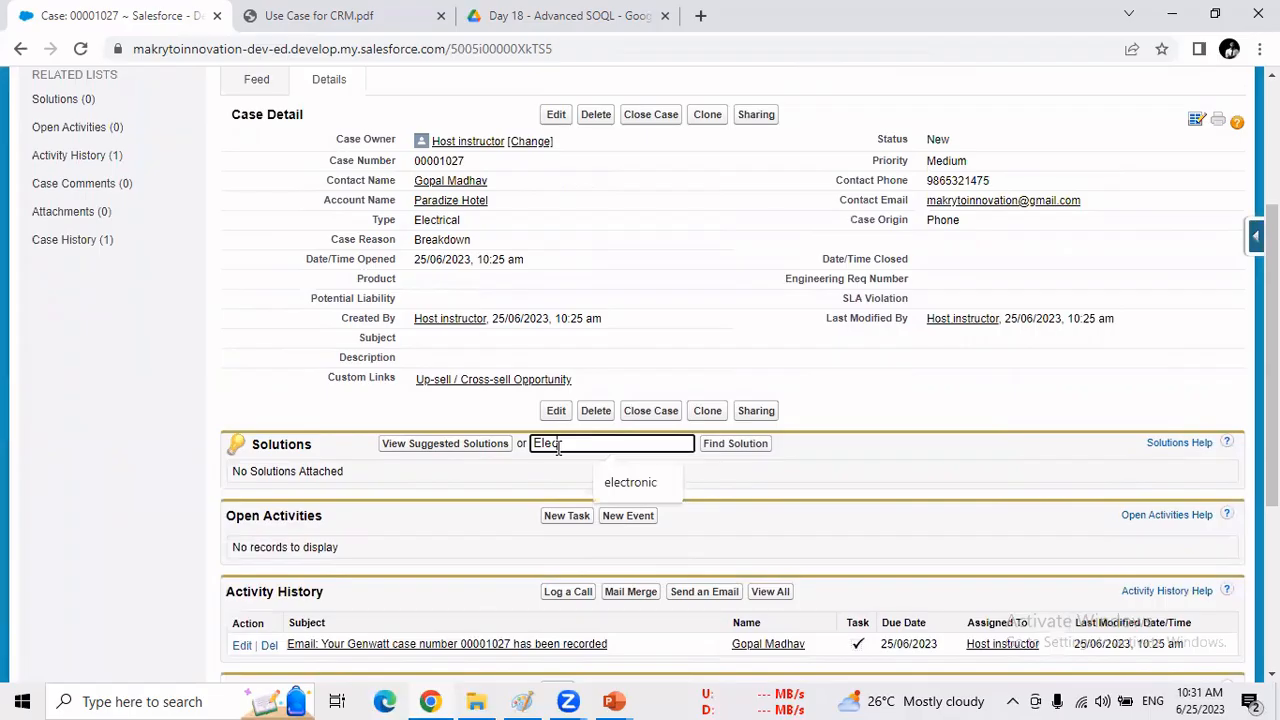
pyautogui.write('trical')
pyautogui.click(720, 448)
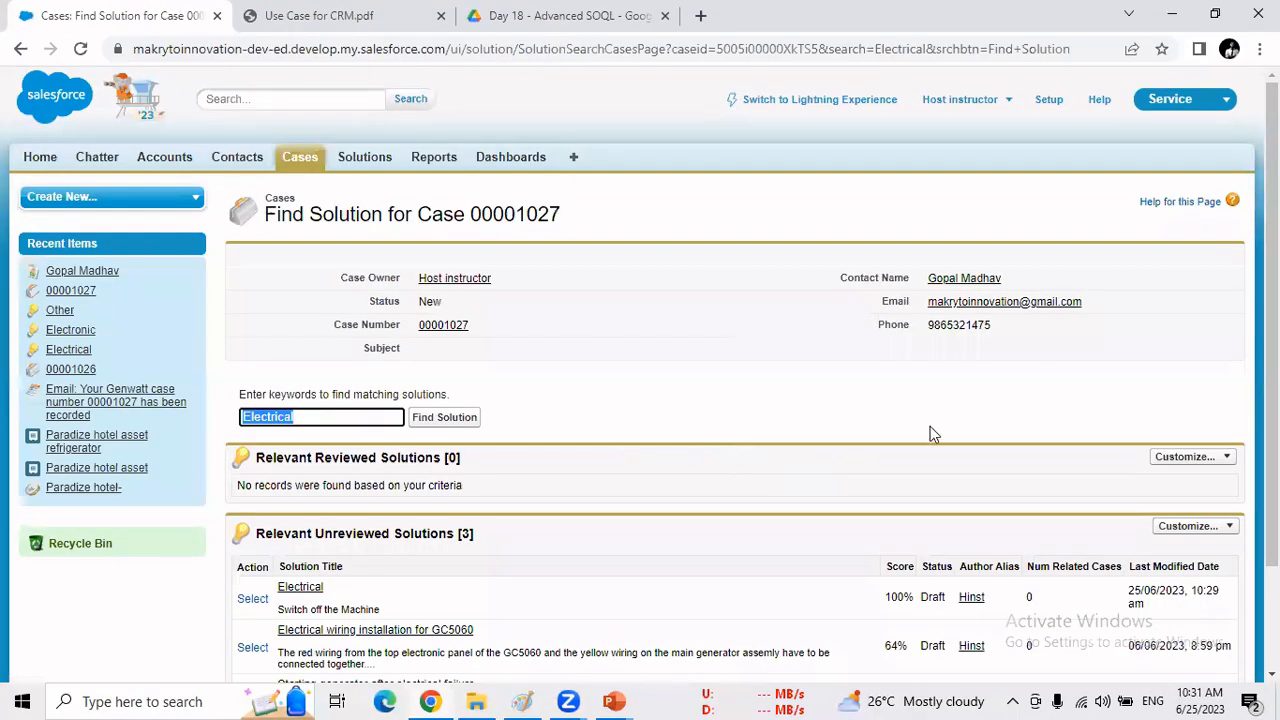
pyautogui.scroll(-3, 1270, 400)
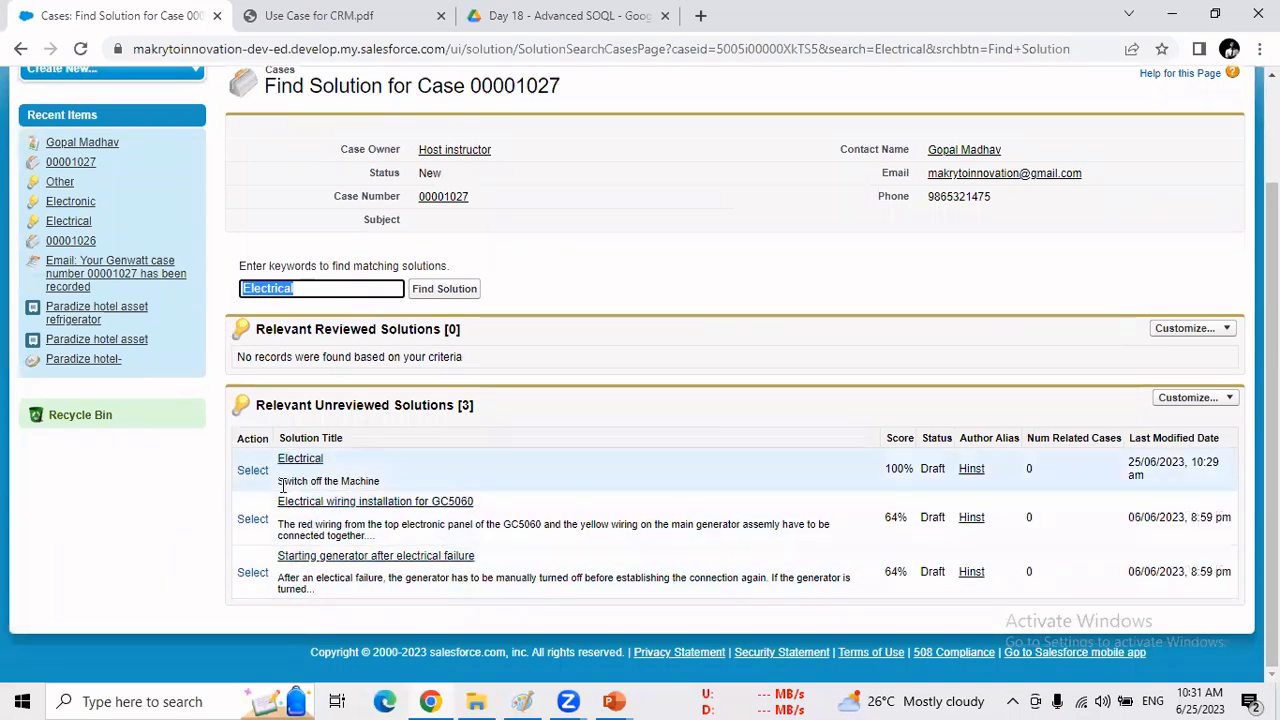
pyautogui.moveTo(284, 481); pyautogui.dragTo(401, 482)
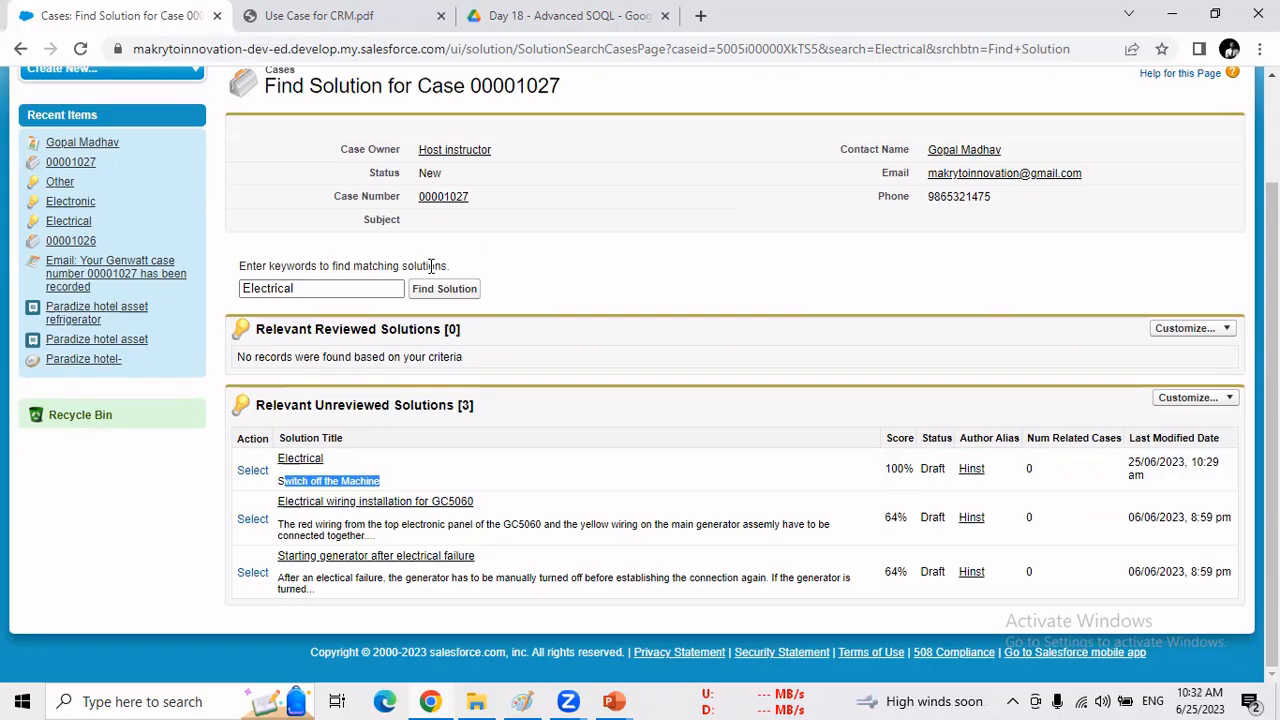
pyautogui.doubleClick(293, 287)
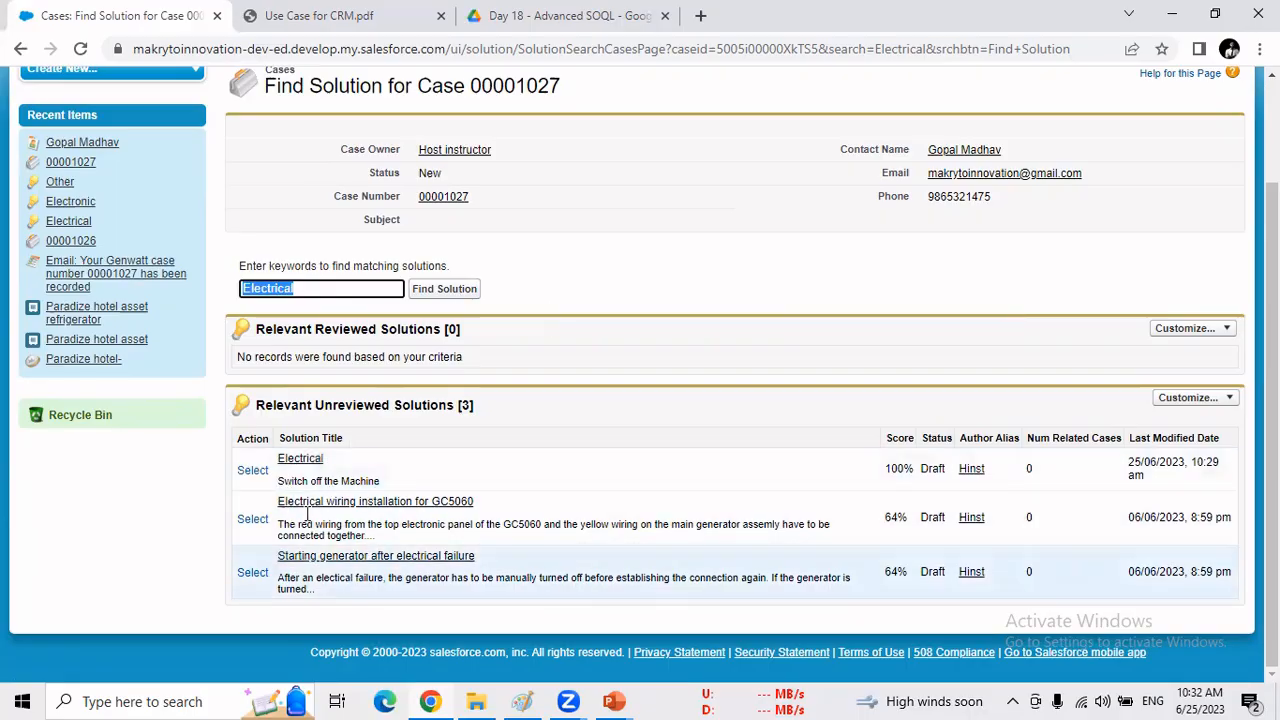
# Attach the Electrical solution with the details "Switch off the Machine" to the case and check the case's Solutions list.
pyautogui.moveTo(277, 482); pyautogui.dragTo(390, 486)
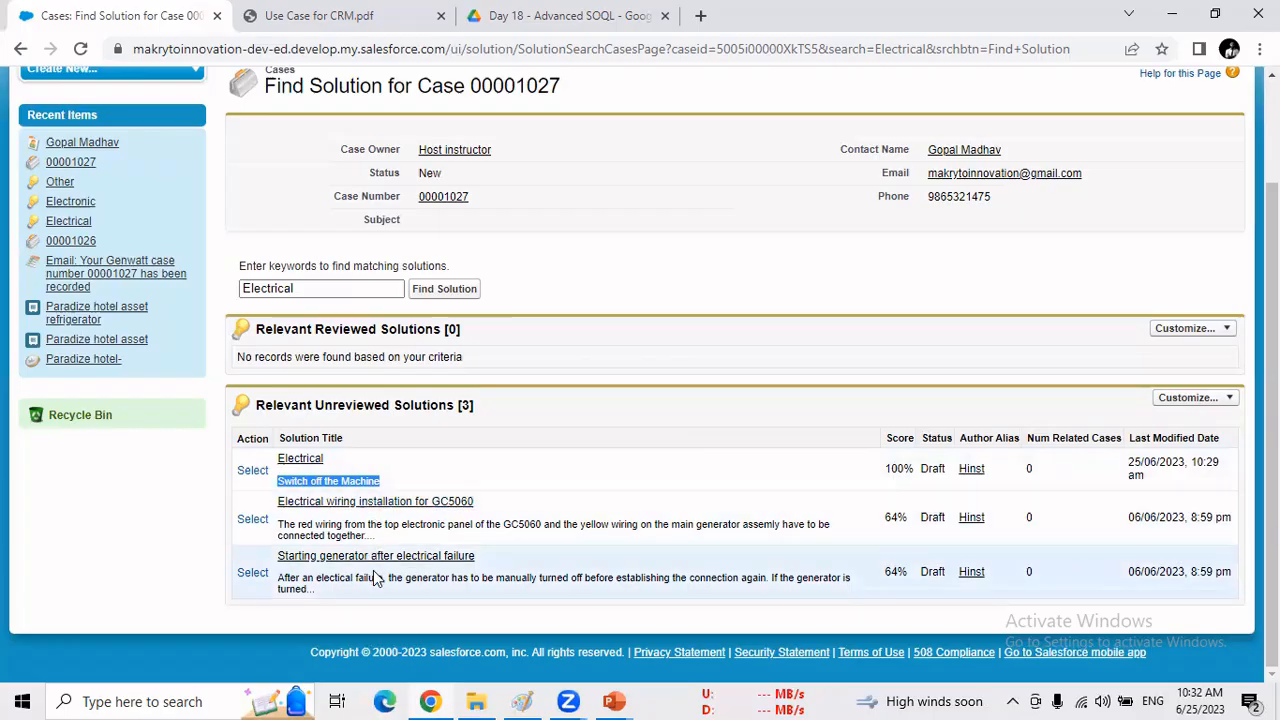
pyautogui.click(262, 474)
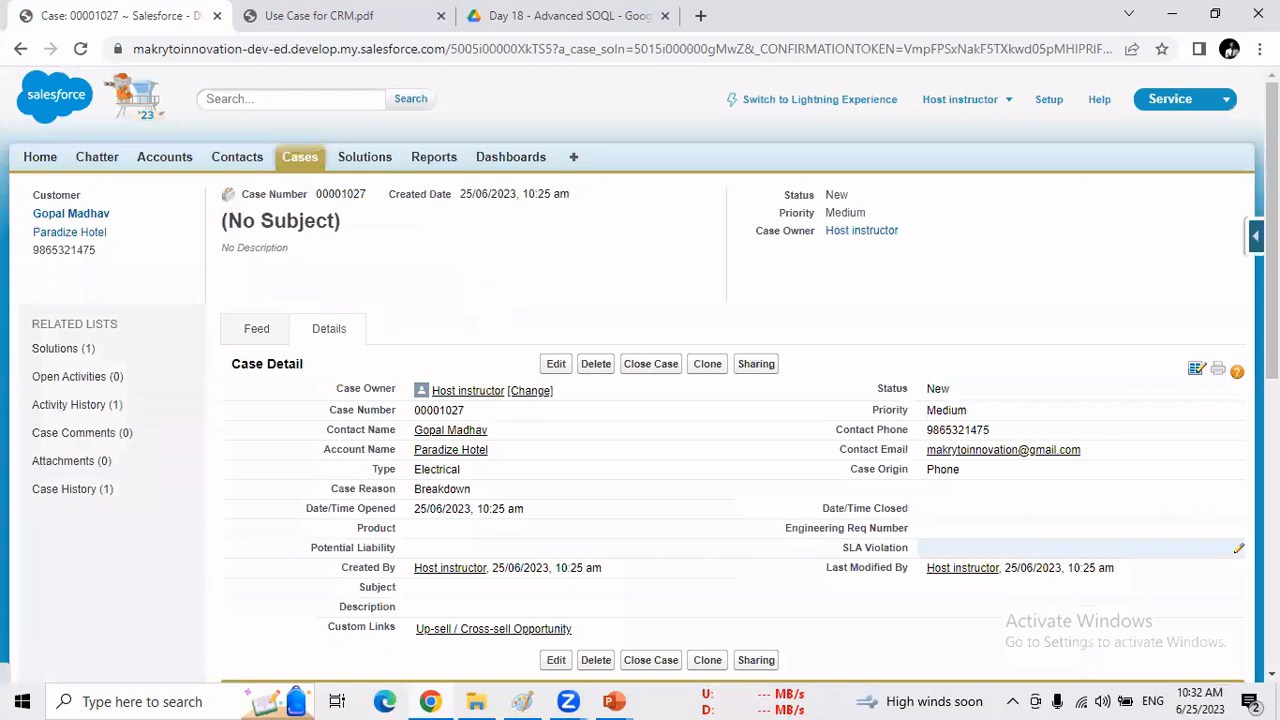
pyautogui.scroll(-3, 447, 470)
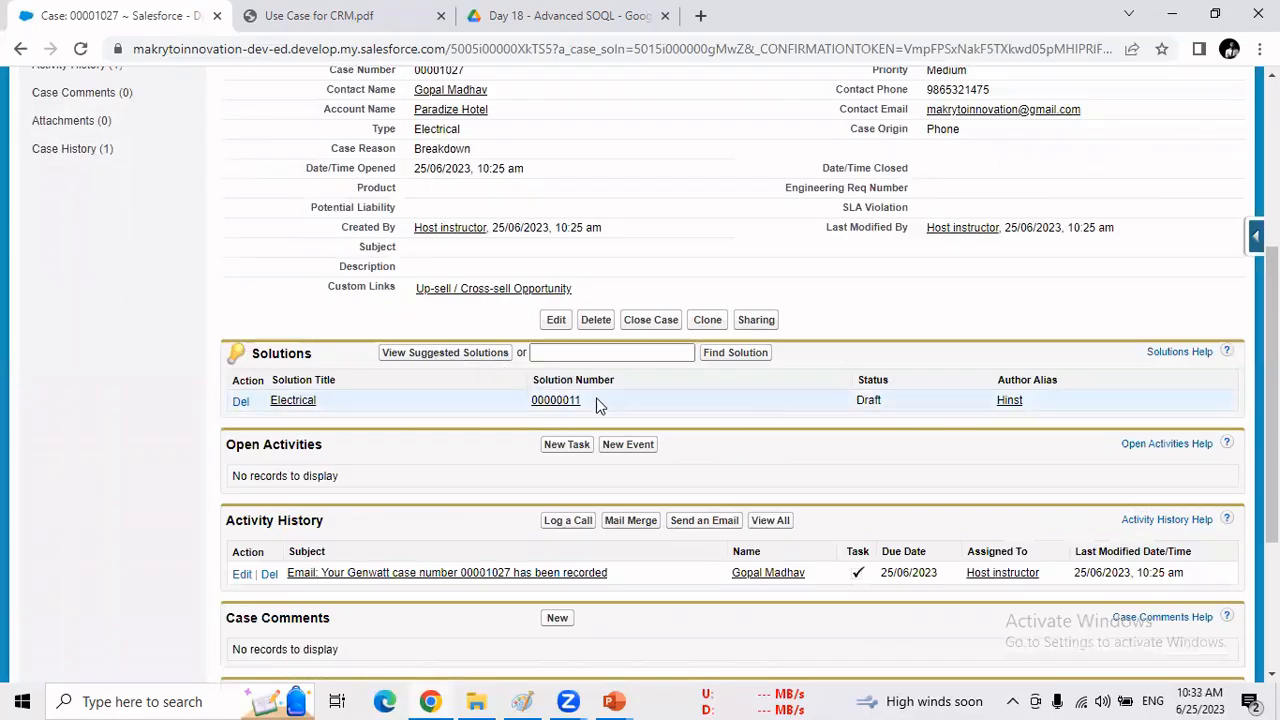
# Open the case's attached Electrical solution and examine its details, related cases and solution history.
pyautogui.click(310, 404)
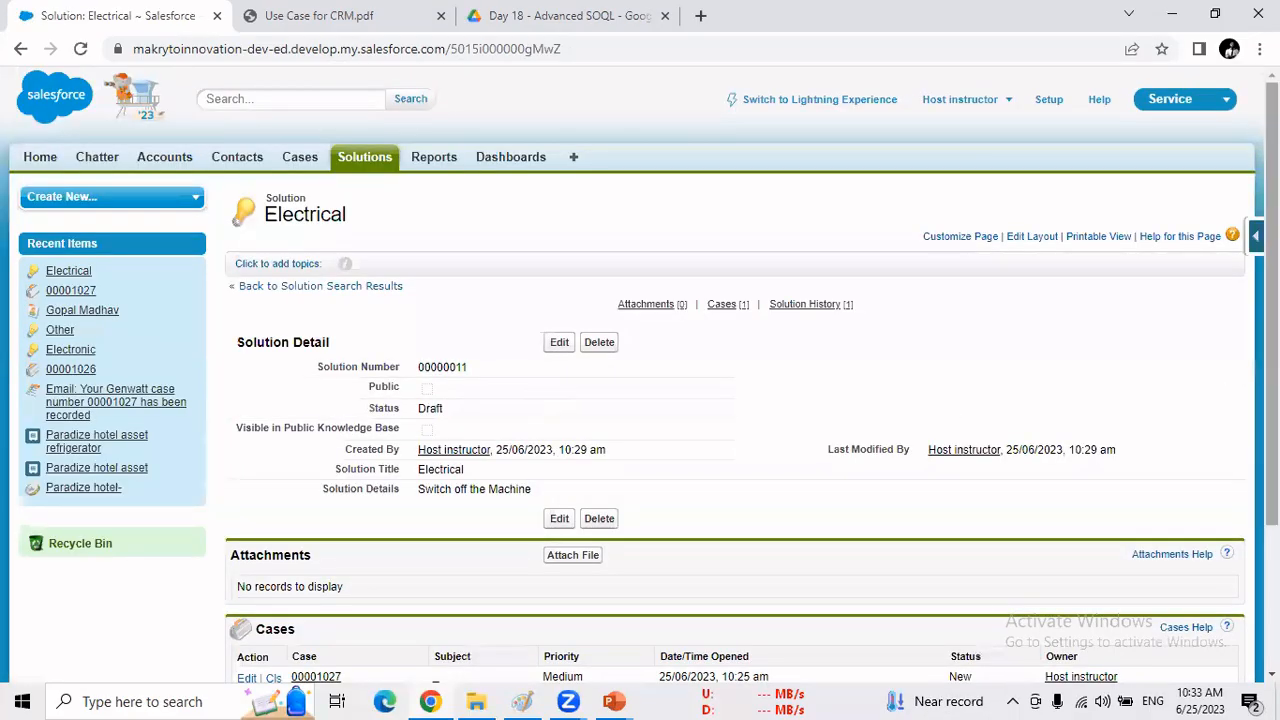
pyautogui.scroll(-2, 514, 557)
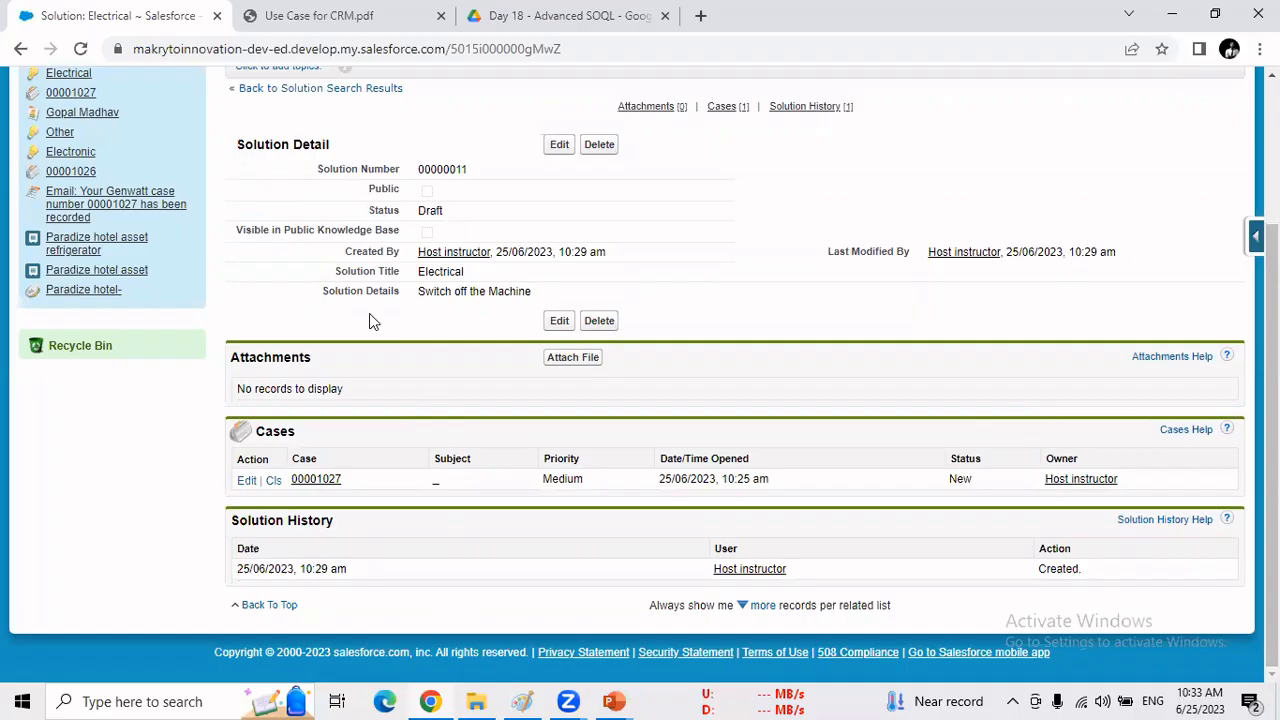
pyautogui.moveTo(418, 296); pyautogui.dragTo(540, 303)
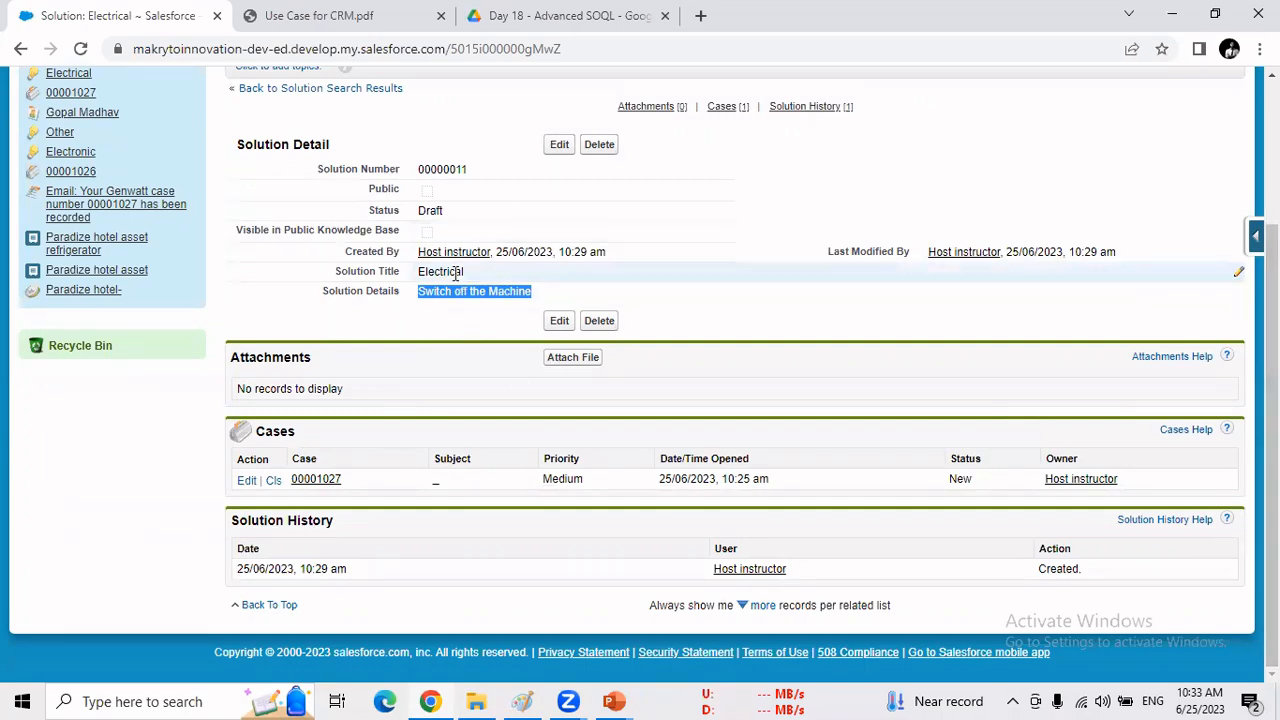
pyautogui.scroll(2, 1272, 300)
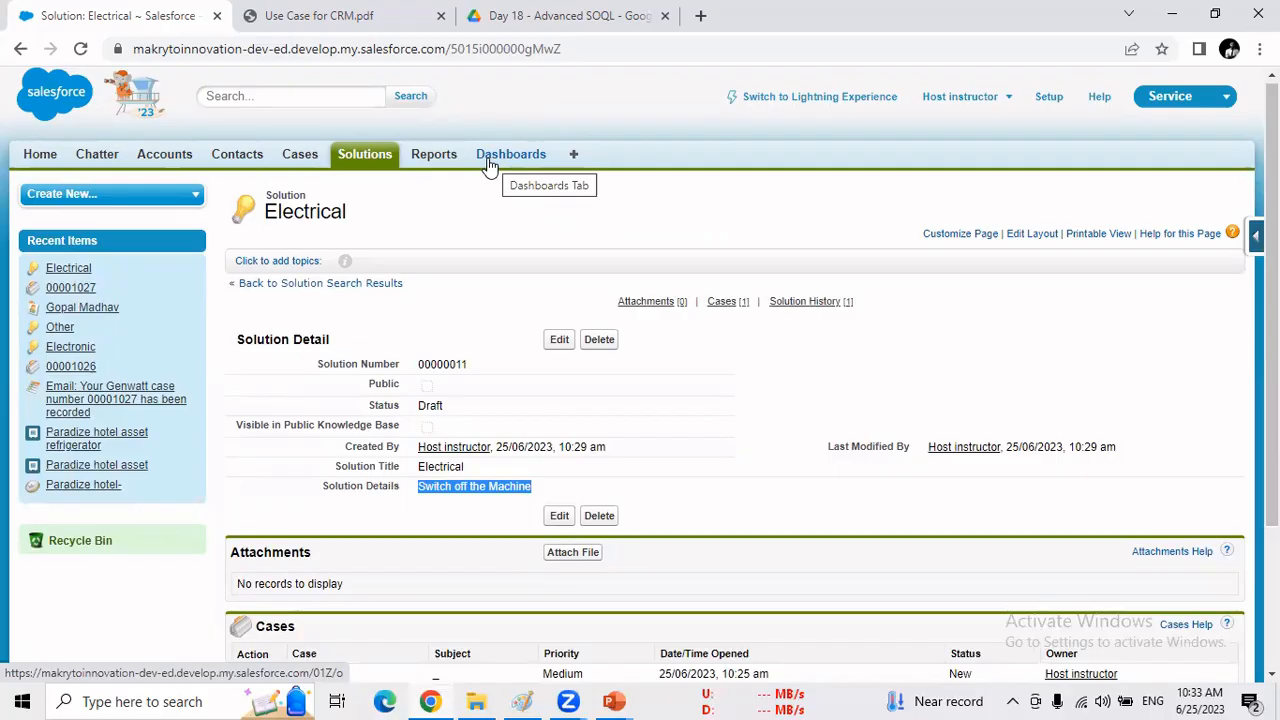
pyautogui.hotkey('alt', 'Tab')
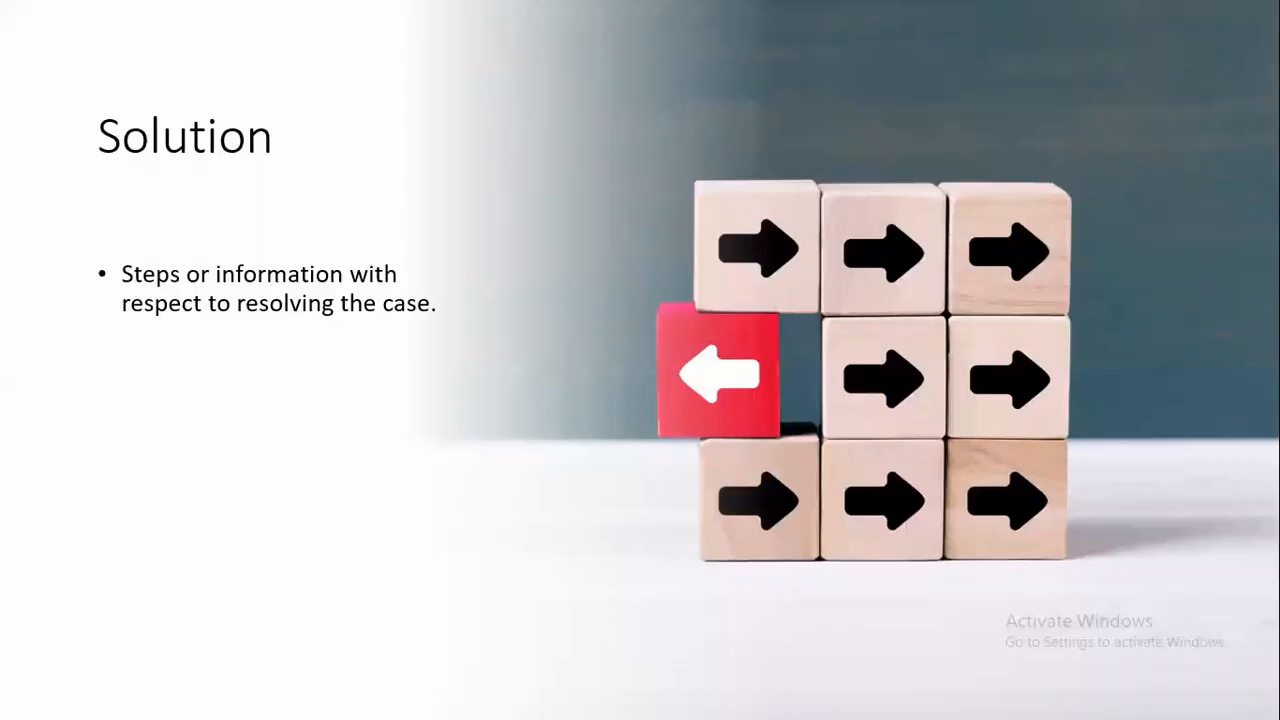
pyautogui.press('Right')
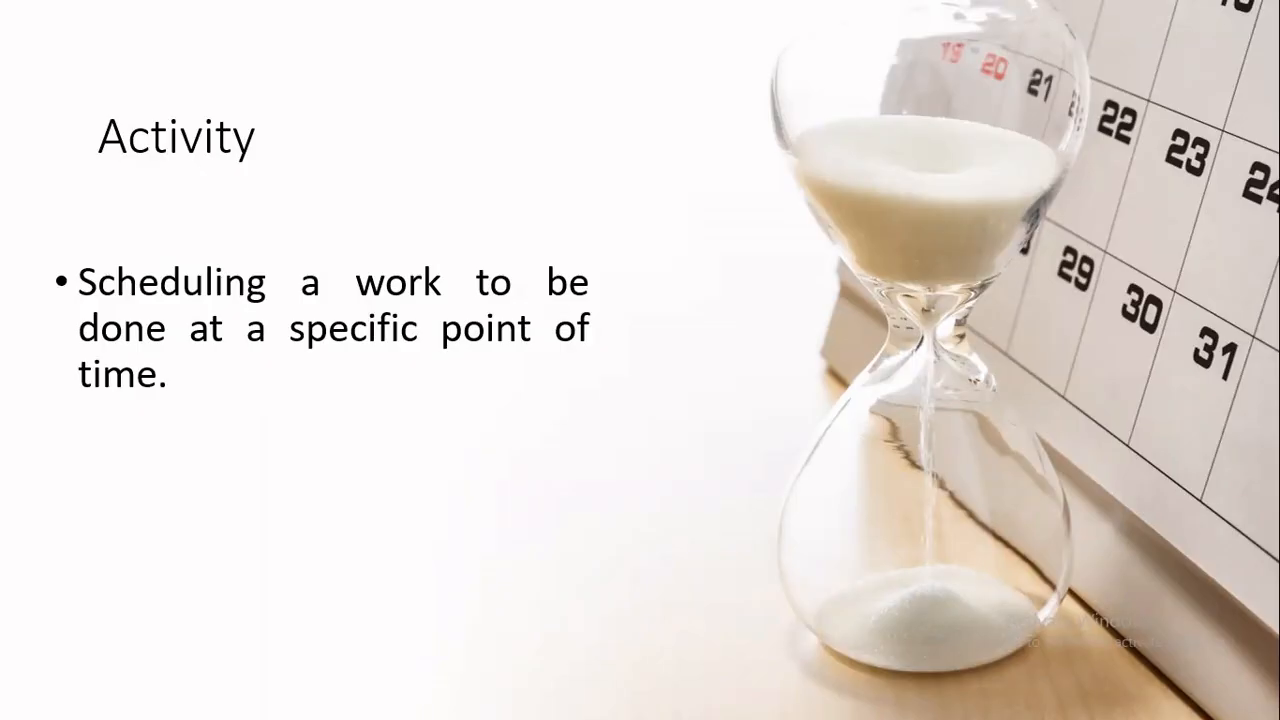
pyautogui.press('Right')
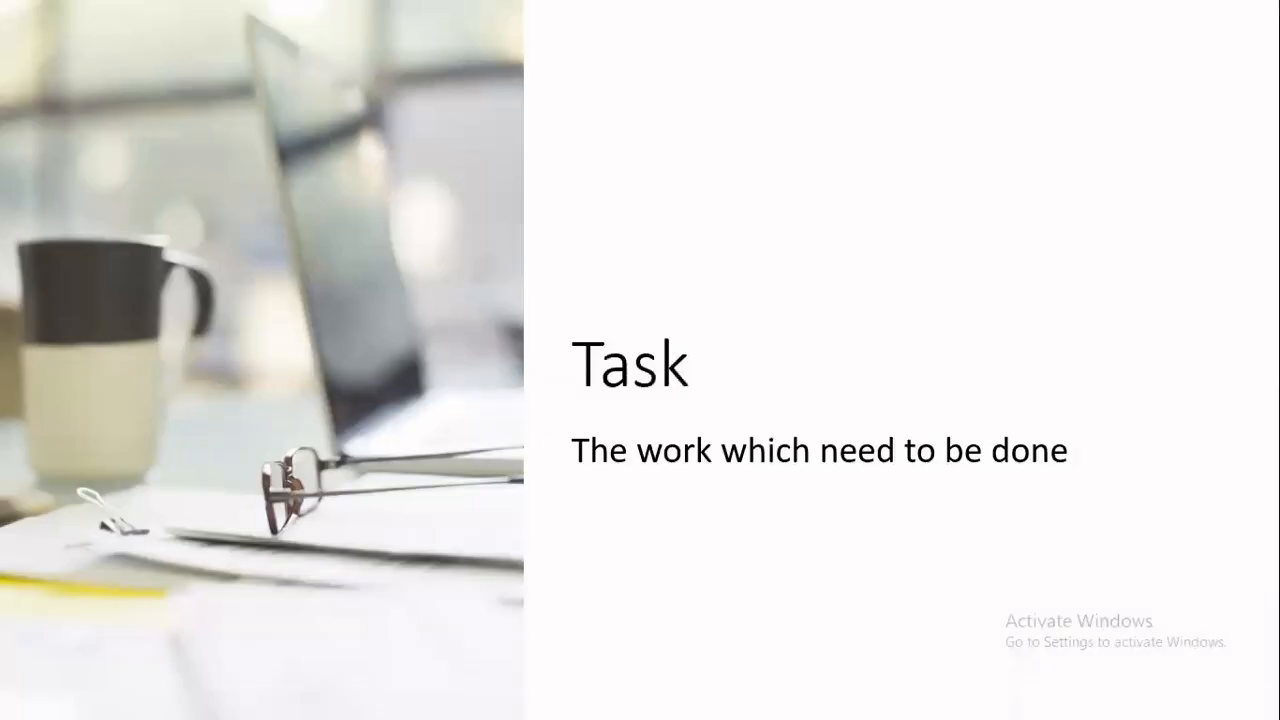
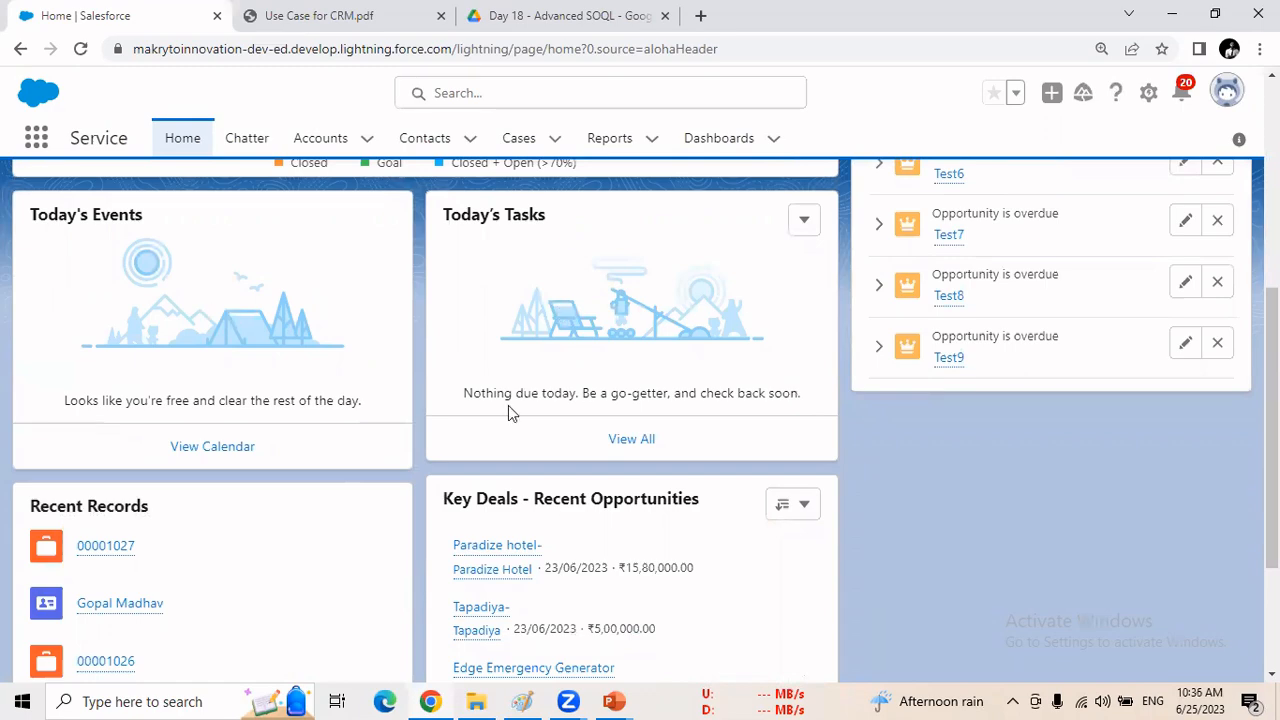
# Open the recently viewed case without a subject and examine its feed, details and related activities.
pyautogui.moveTo(1272, 392); pyautogui.dragTo(1272, 234)
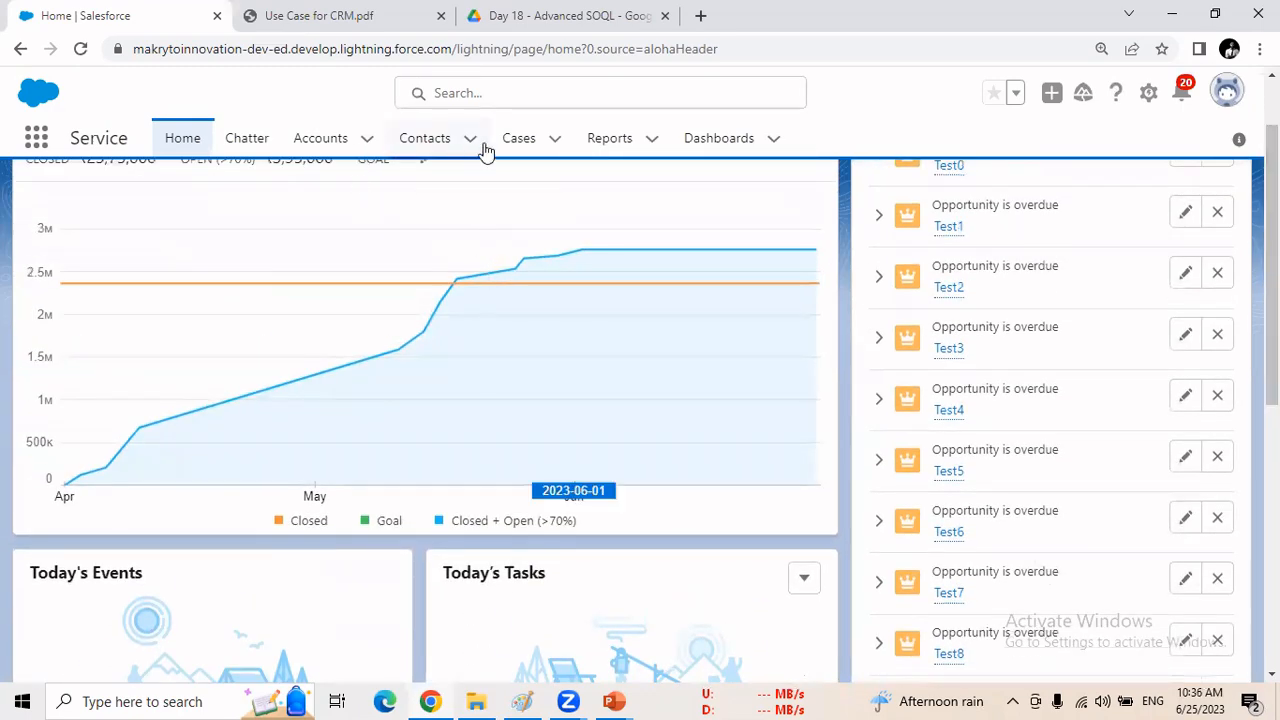
pyautogui.click(517, 141)
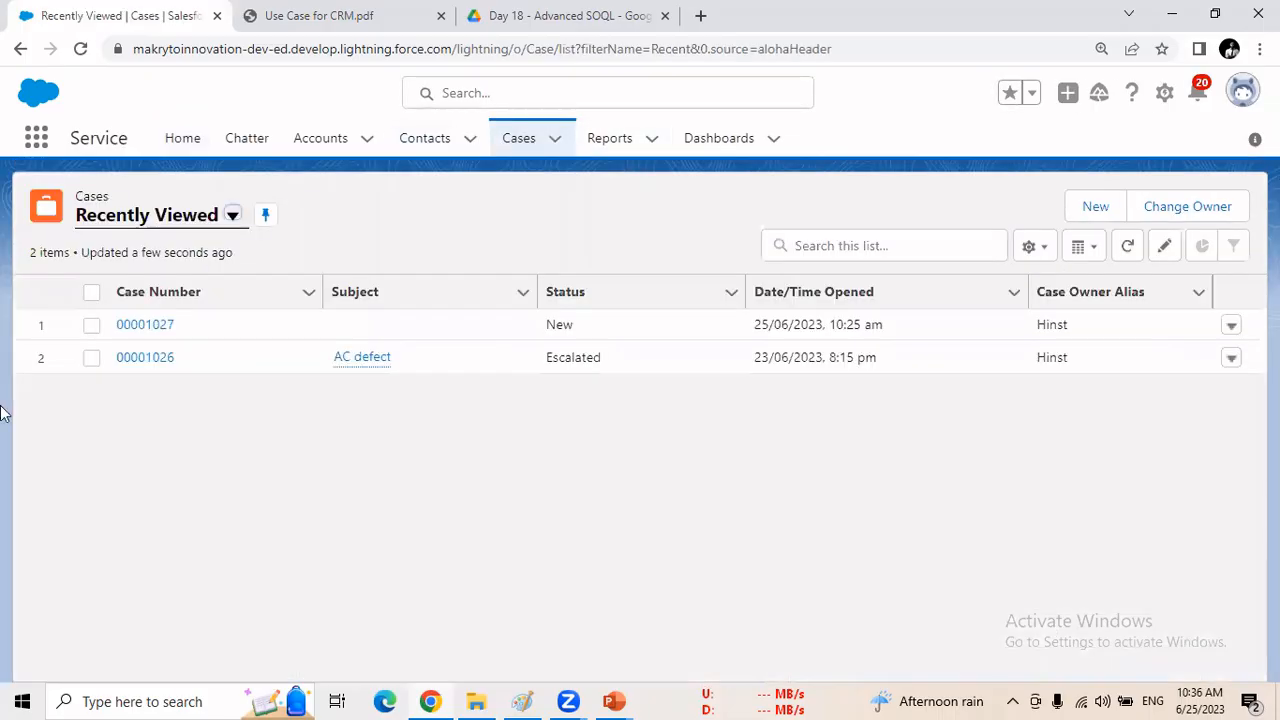
pyautogui.click(143, 328)
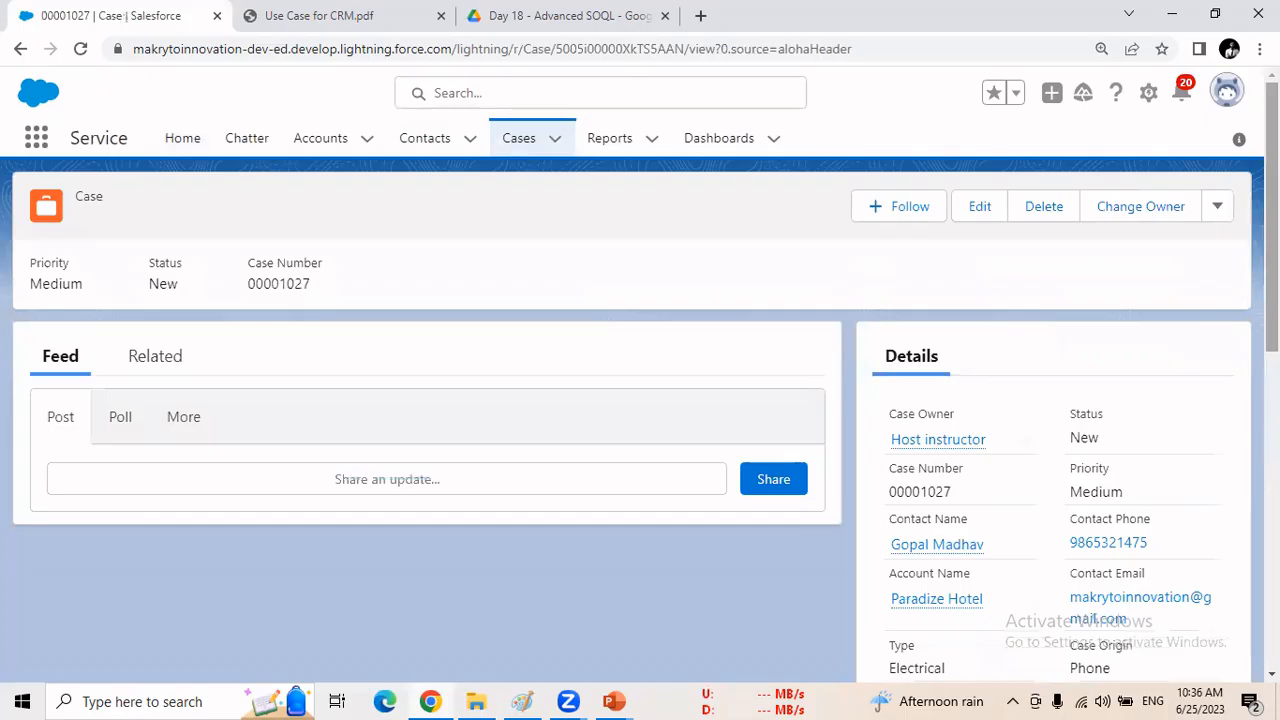
pyautogui.scroll(-5, 1203, 331)
pyautogui.scroll(5, 1171, 314)
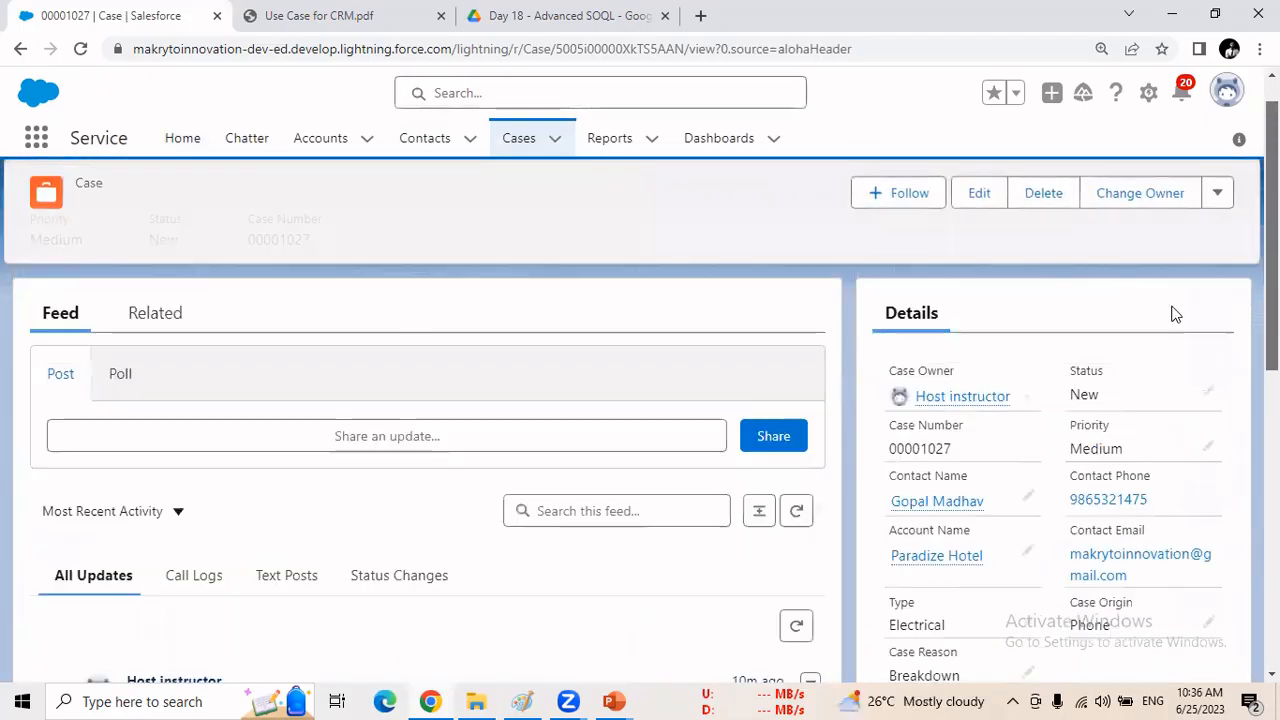
pyautogui.click(155, 313)
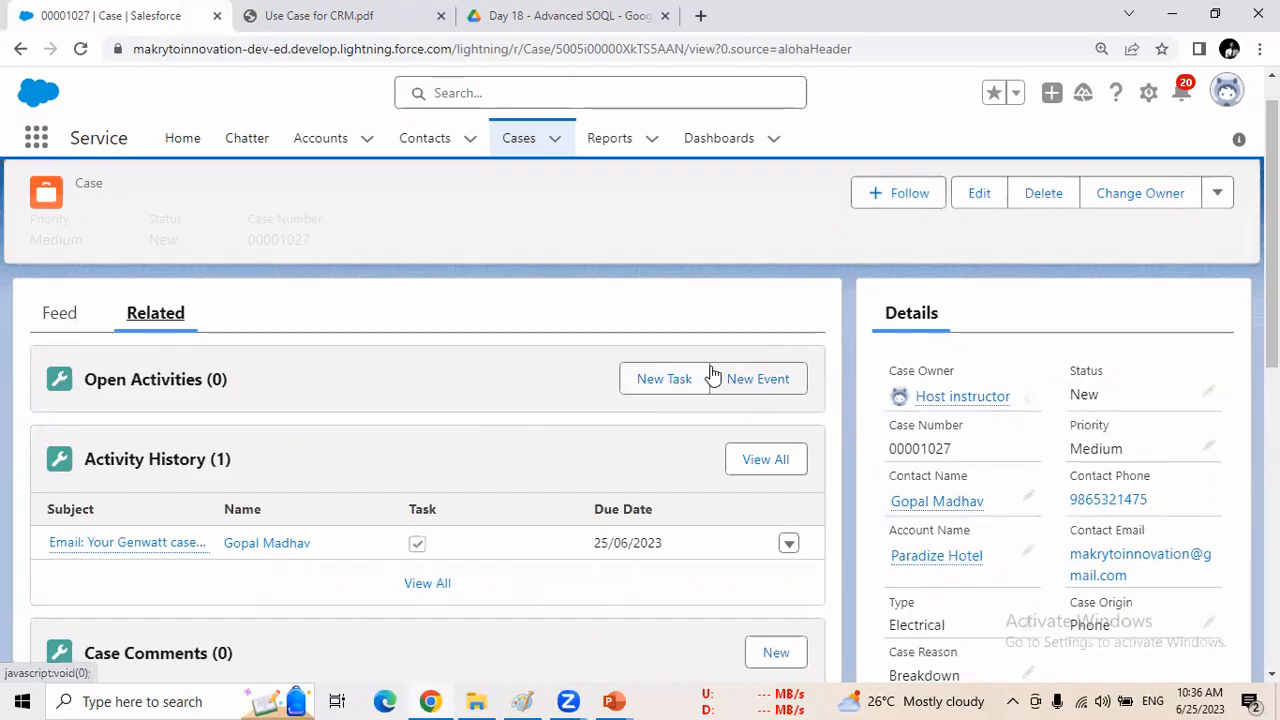
# Open the Paradize Hotel contact from the recently viewed contacts and show its activity section.
pyautogui.click(420, 158)
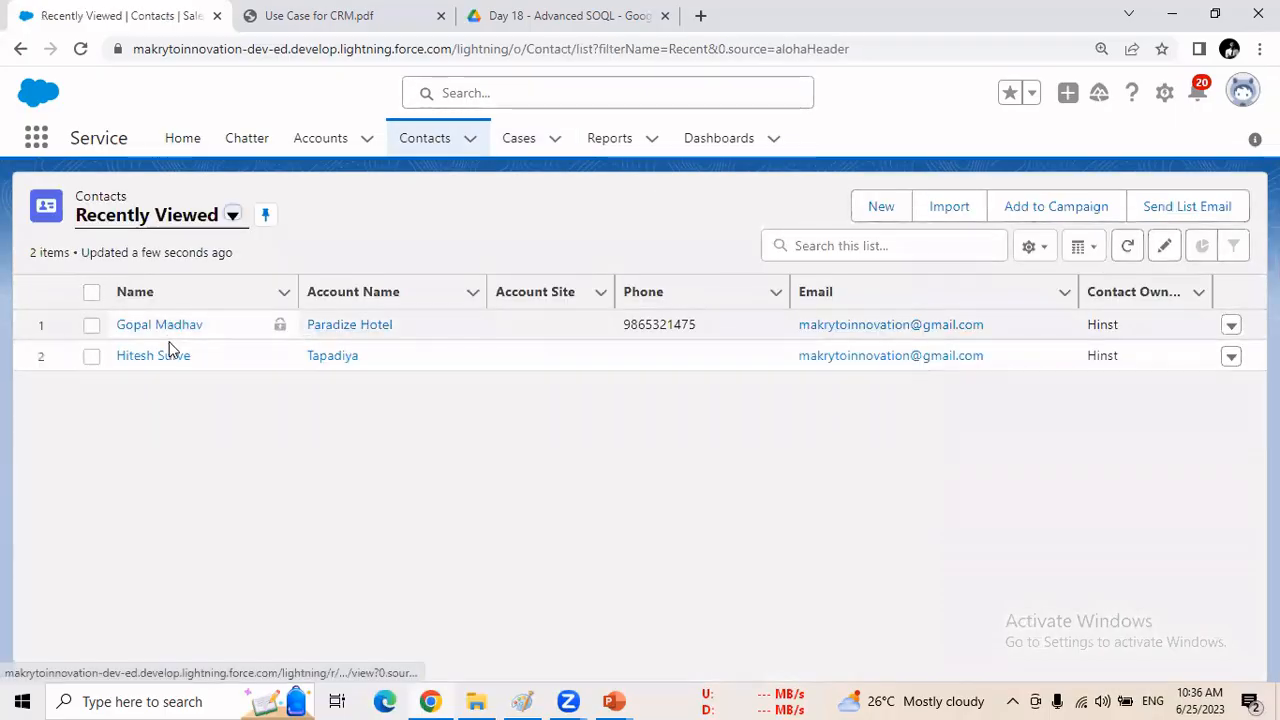
pyautogui.click(166, 327)
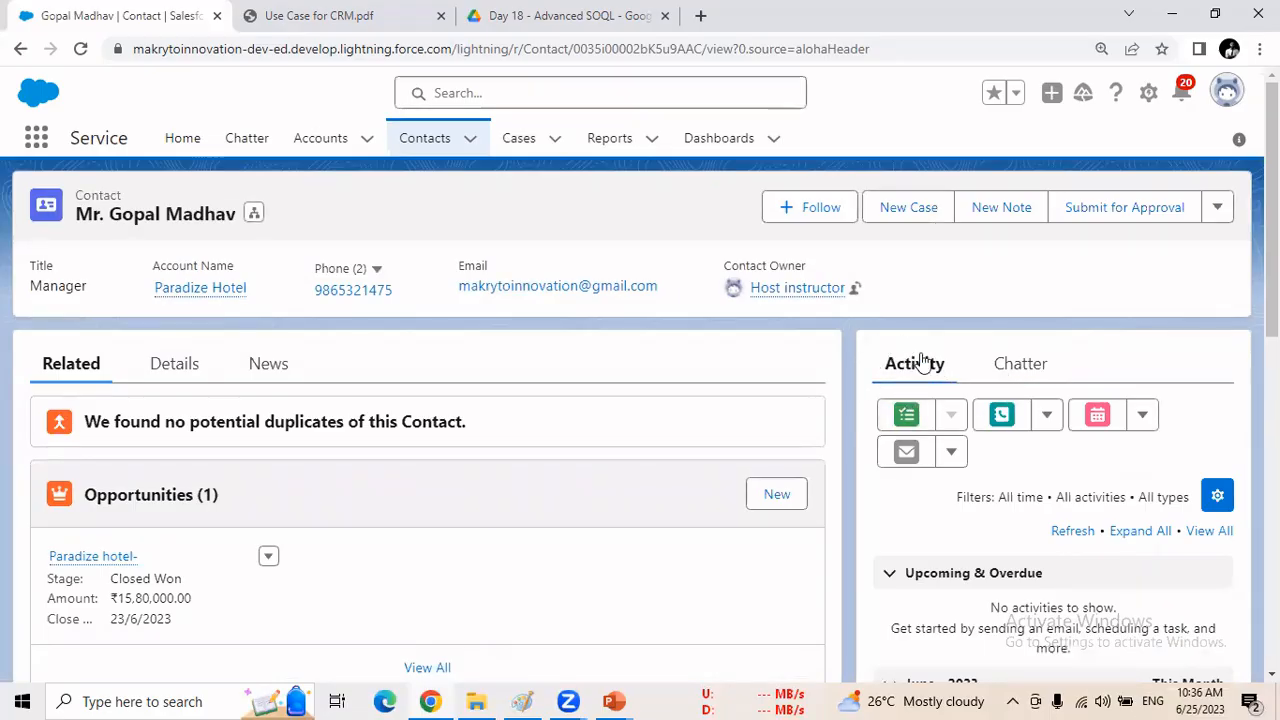
pyautogui.click(1040, 366)
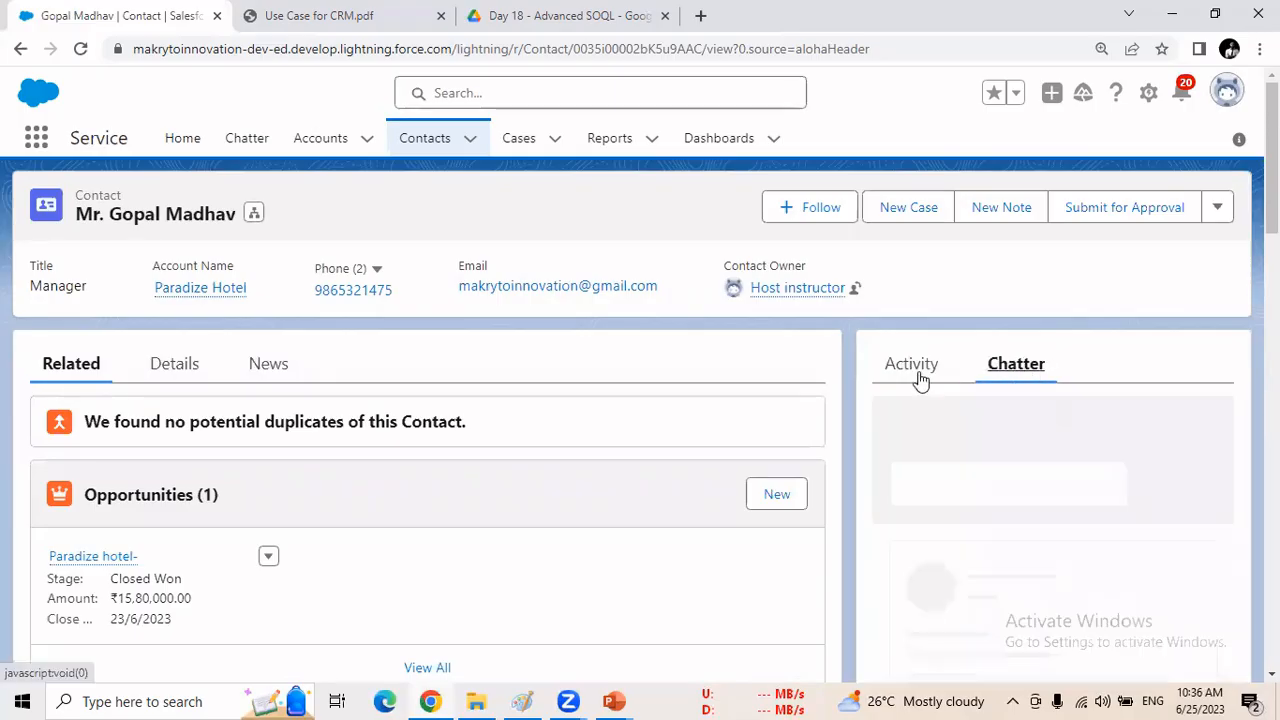
pyautogui.click(922, 378)
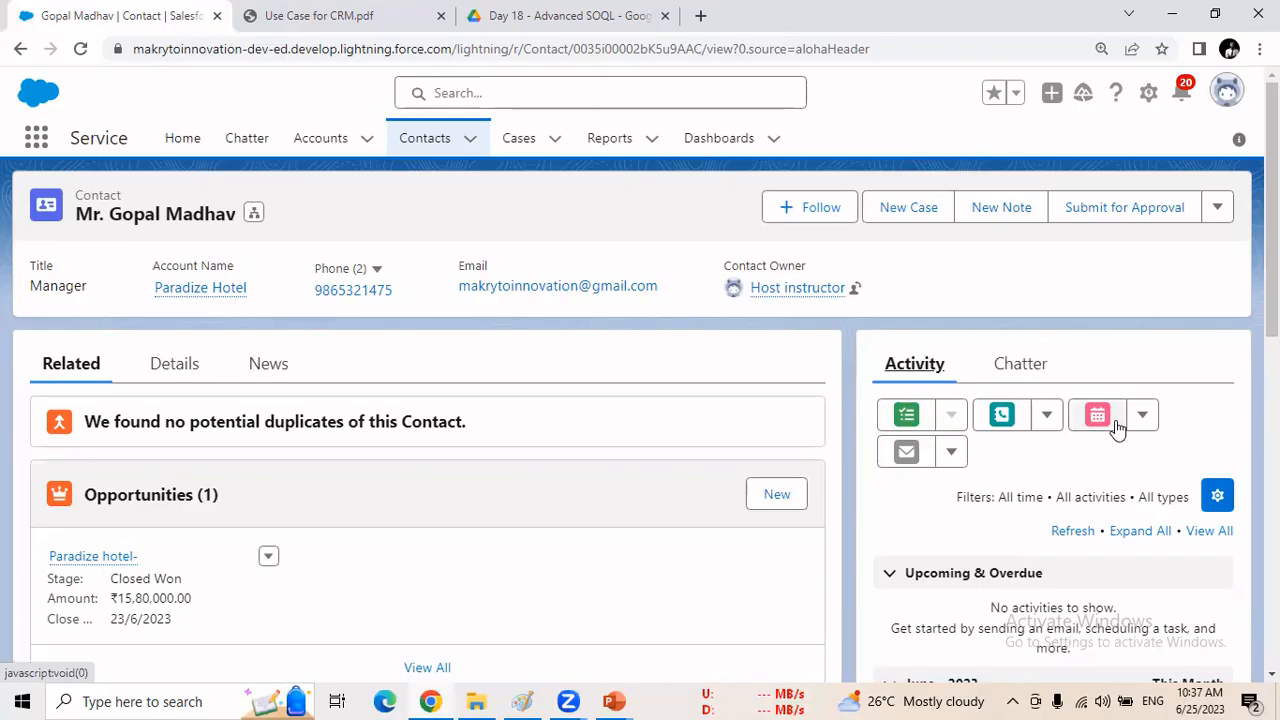
# Start a new task for the contact with the subject Call and the due date 25/06/2023.
pyautogui.click(907, 420)
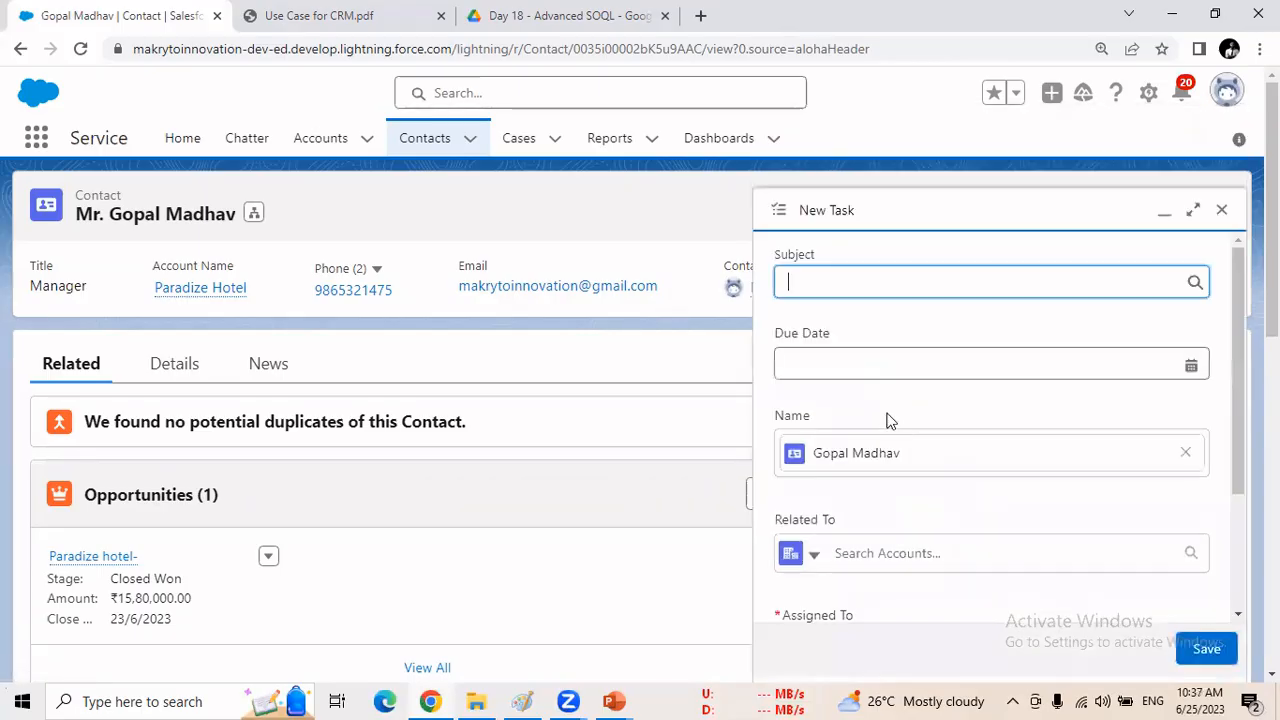
pyautogui.click(1194, 283)
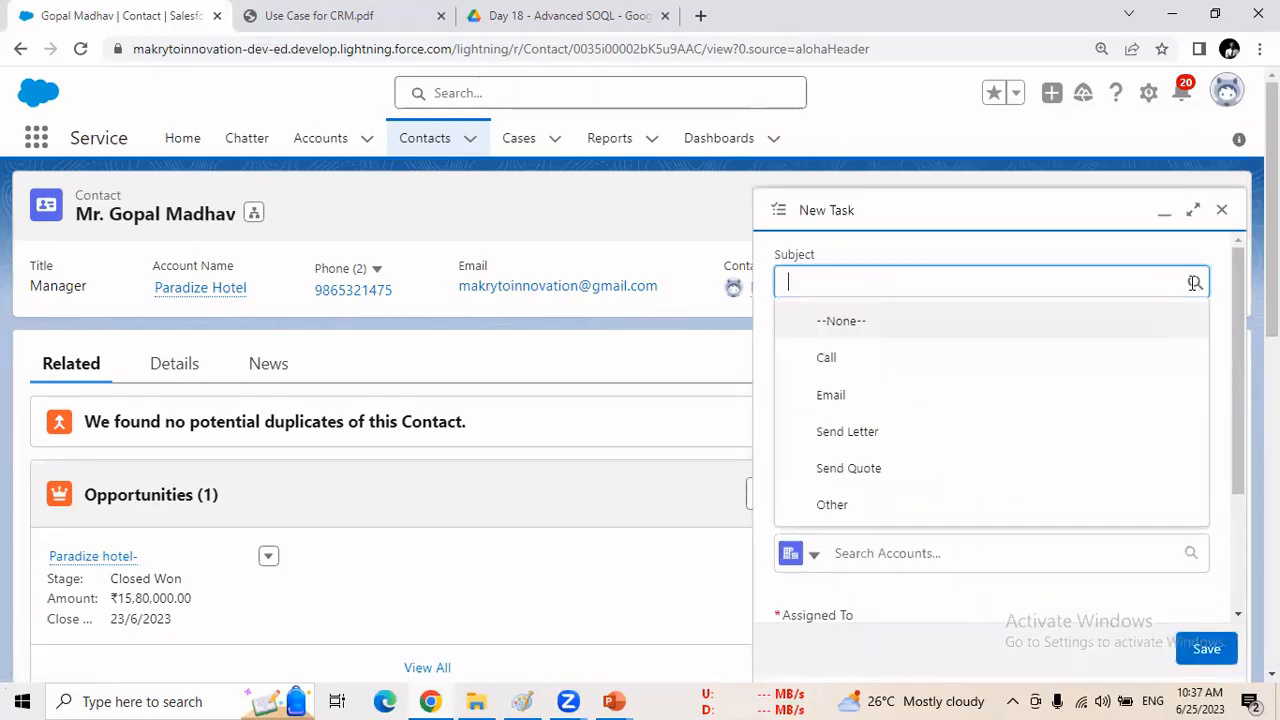
pyautogui.click(1050, 365)
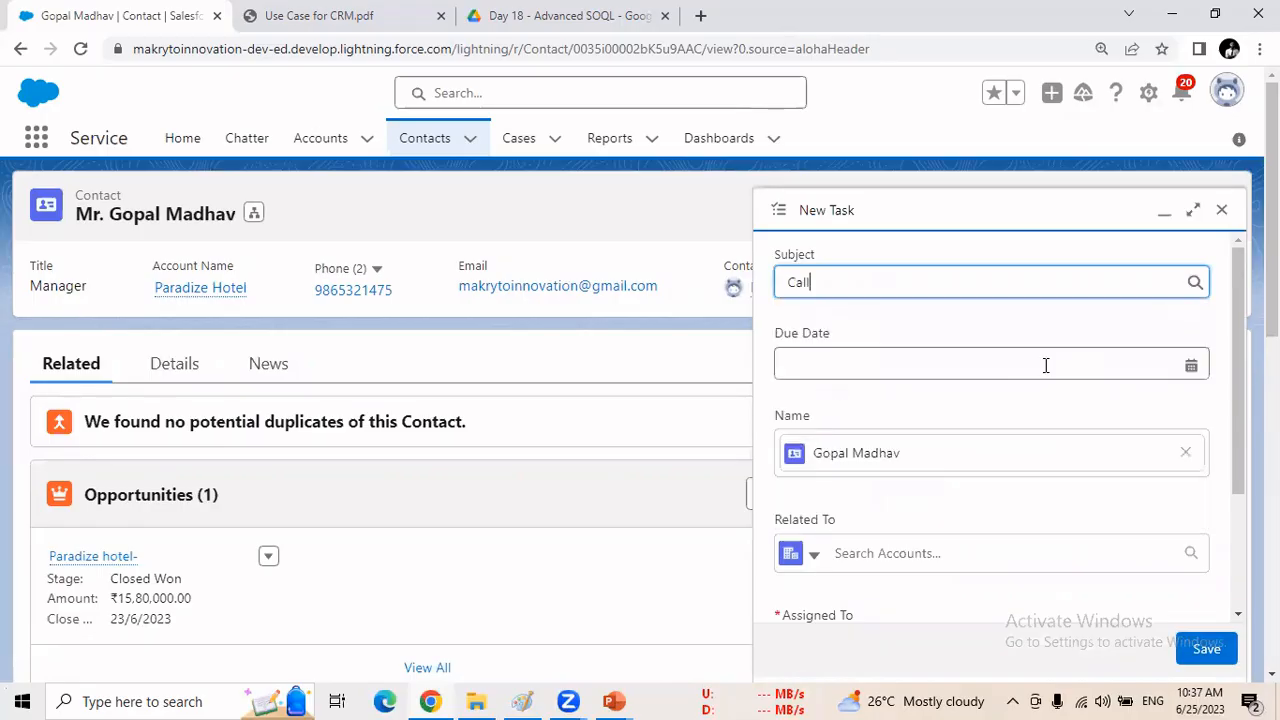
pyautogui.click(1021, 365)
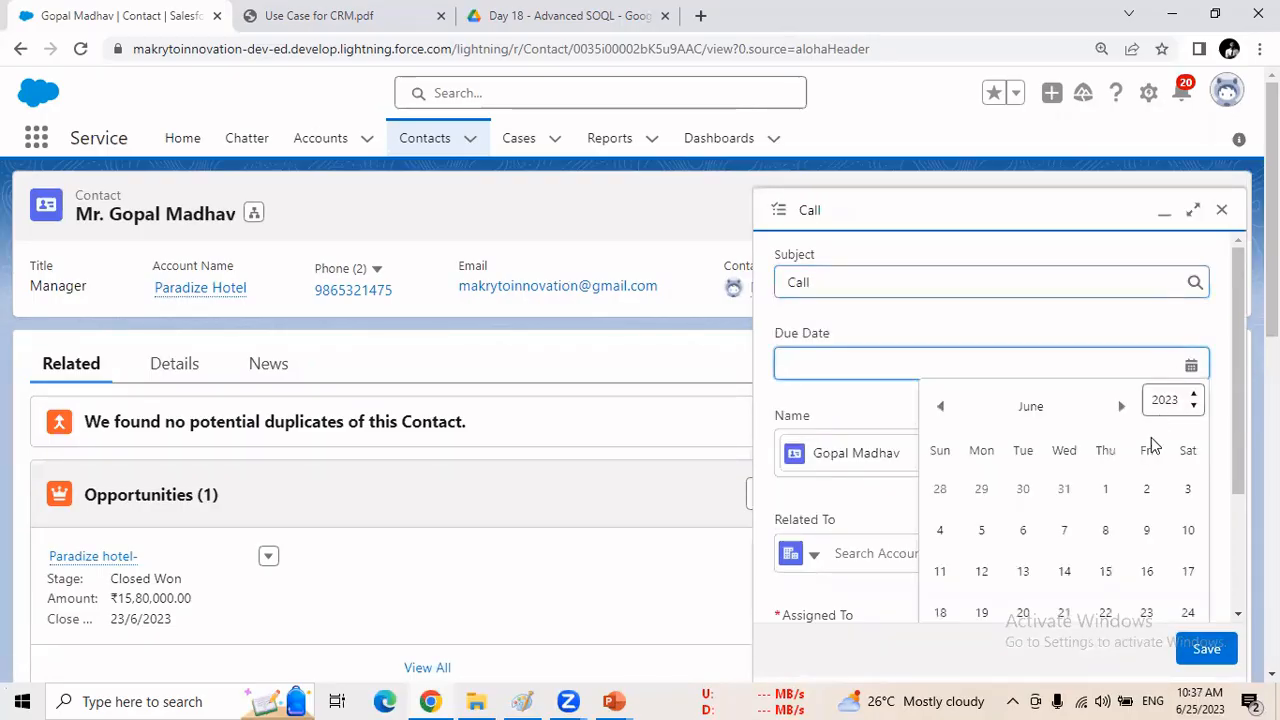
pyautogui.moveTo(1235, 442); pyautogui.dragTo(1235, 465)
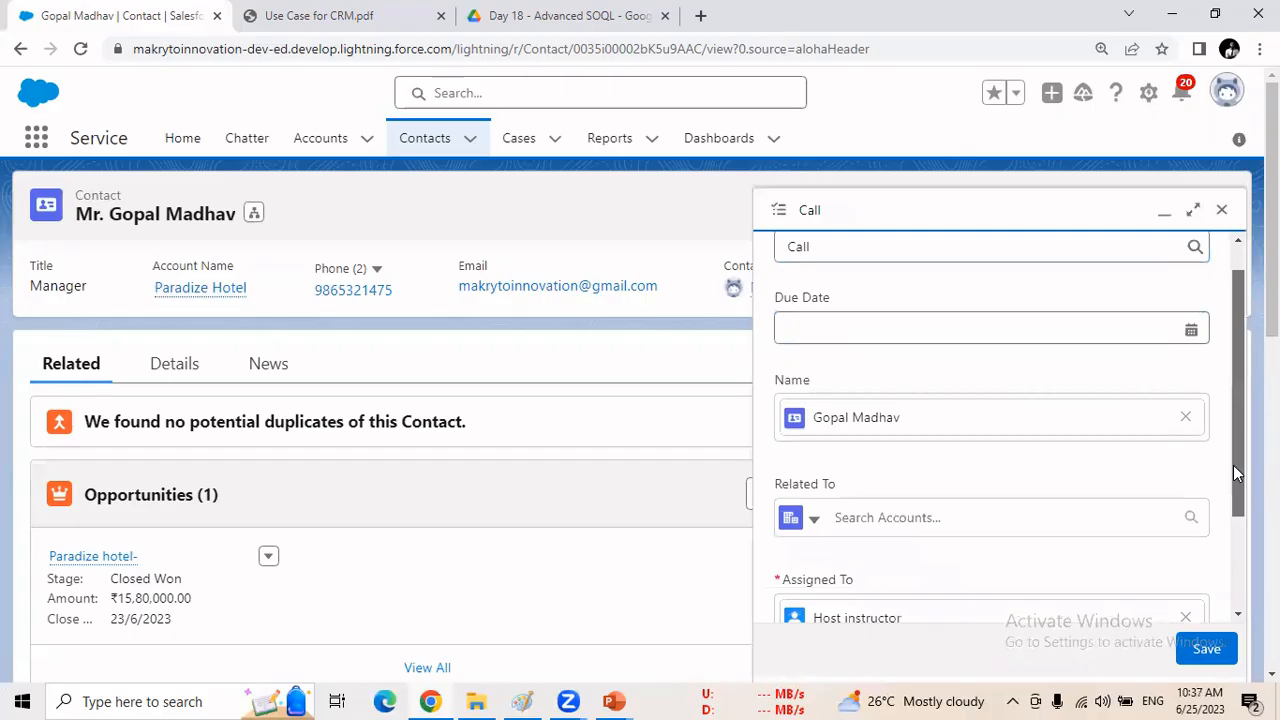
pyautogui.click(1196, 328)
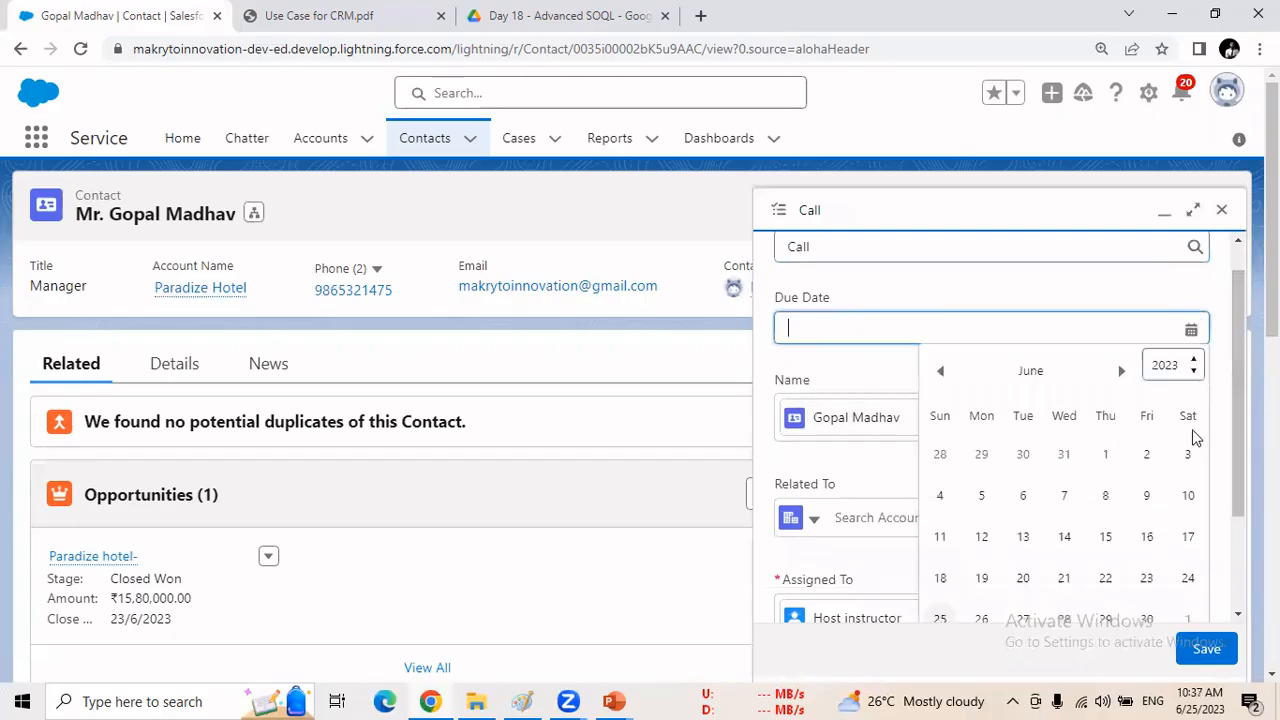
pyautogui.click(943, 617)
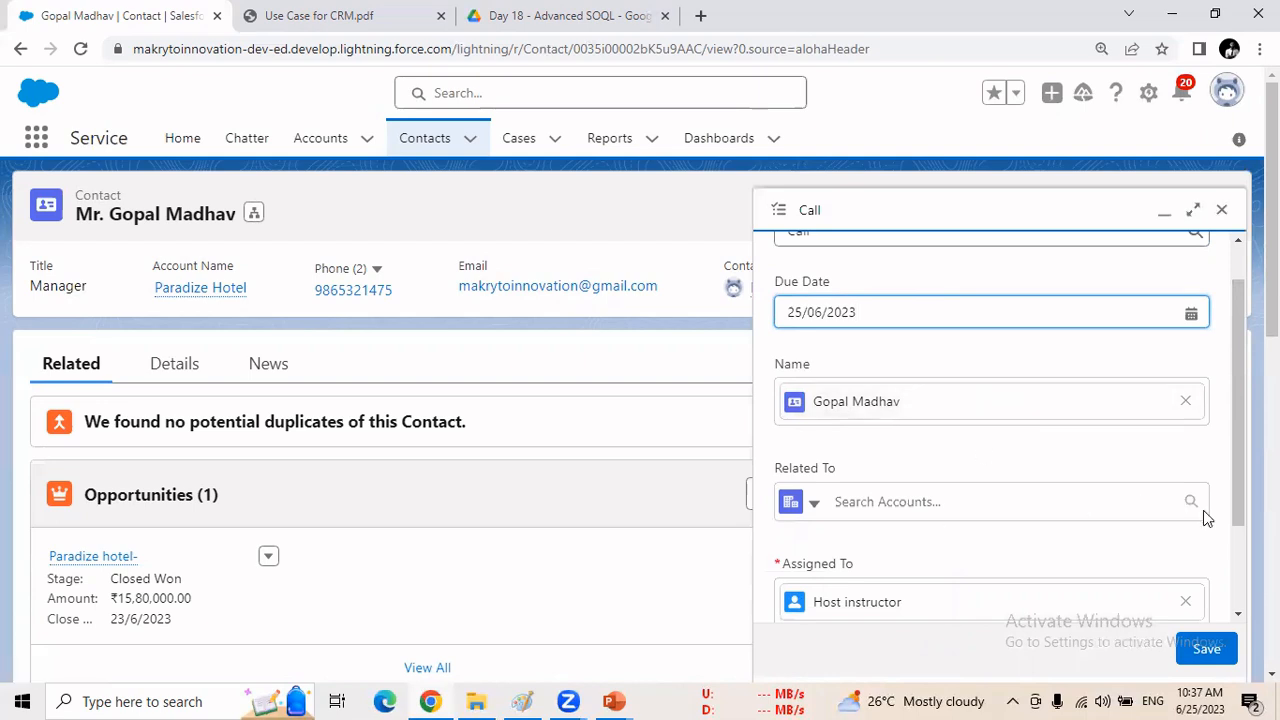
# Relate the Call task to the Paradize Hotel account.
pyautogui.scroll(-1, 1225, 500)
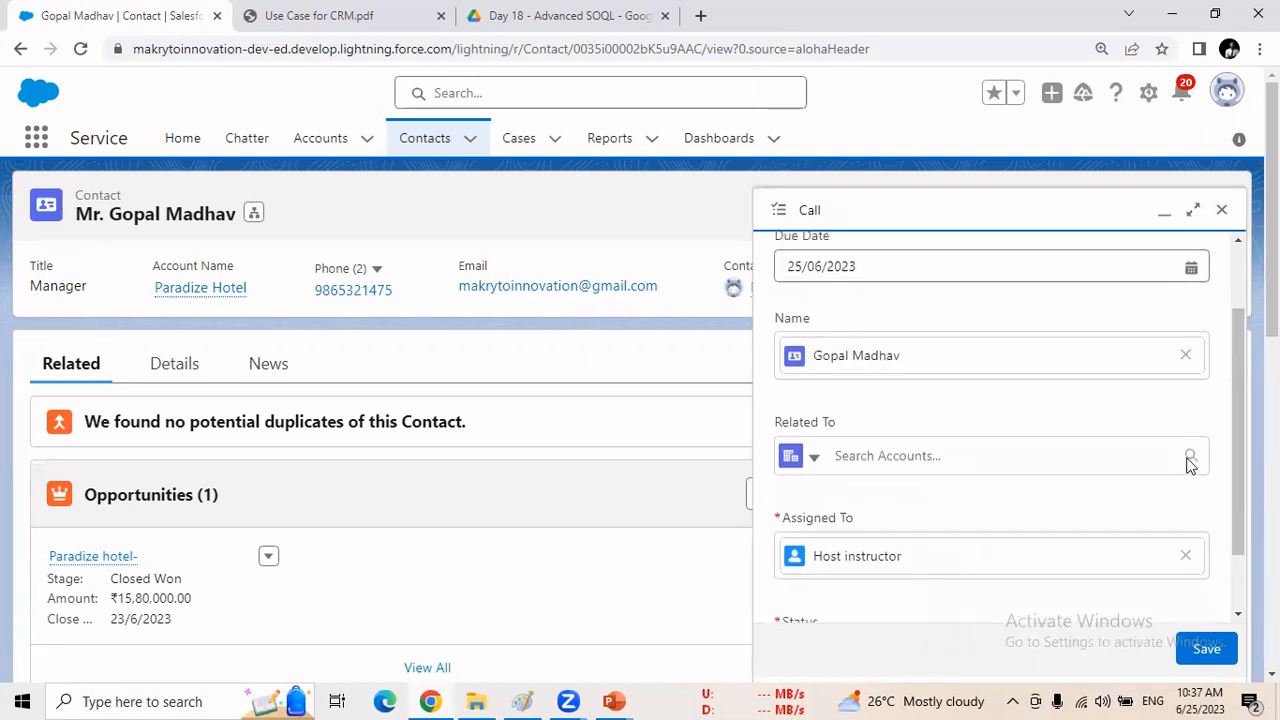
pyautogui.click(1145, 459)
pyautogui.click(1190, 460)
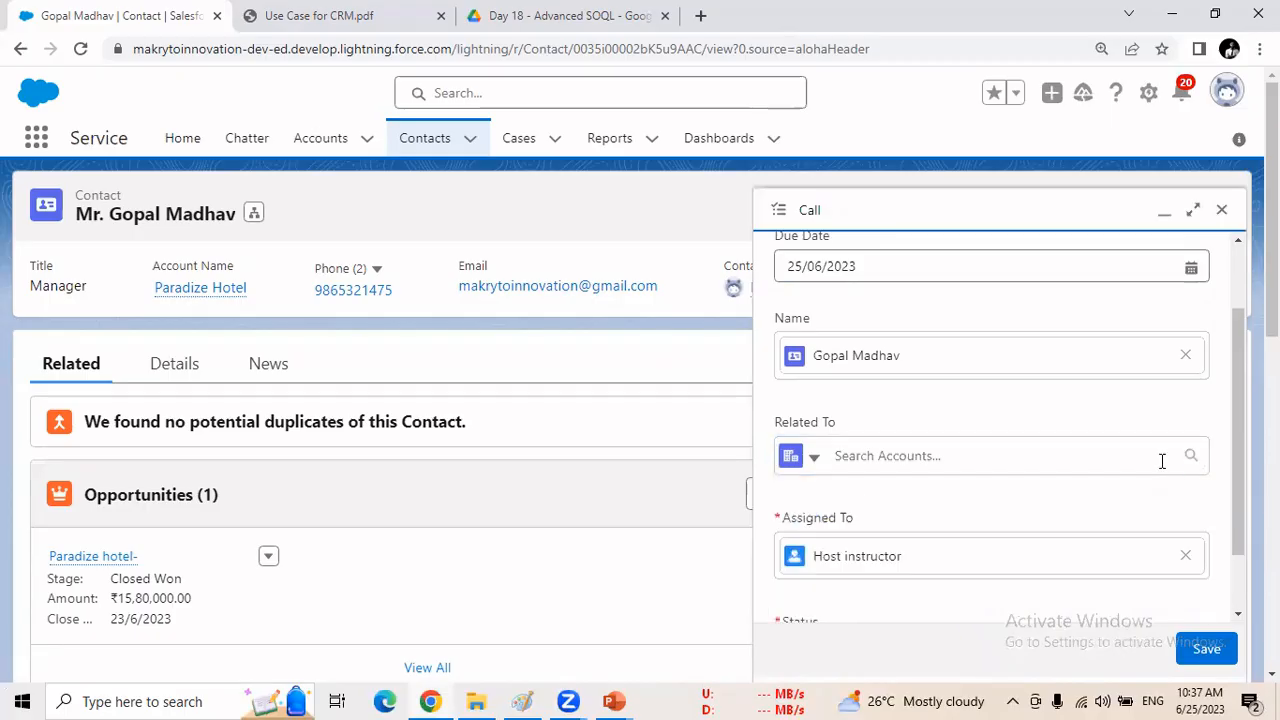
pyautogui.click(1160, 458)
pyautogui.click(907, 556)
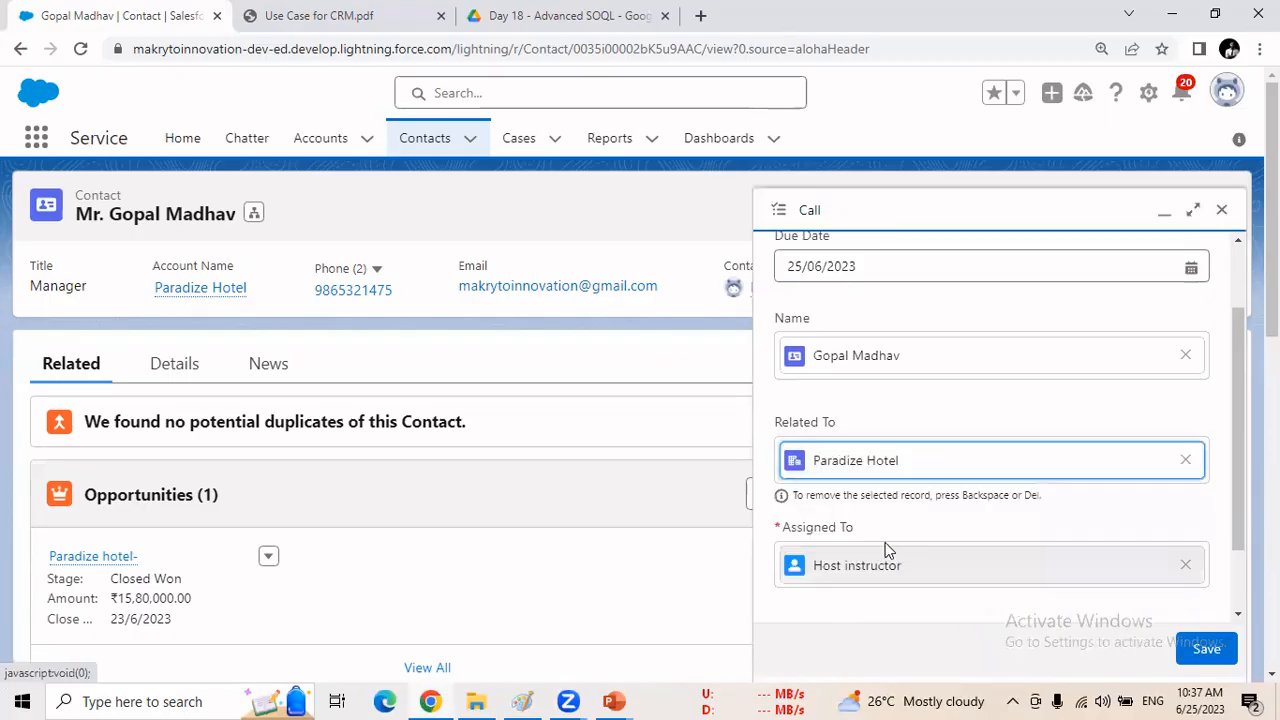
# Choose Not Started as the task's status, save the task and check it among the contact's upcoming activities.
pyautogui.click(1243, 484)
pyautogui.moveTo(1243, 484); pyautogui.dragTo(1240, 513)
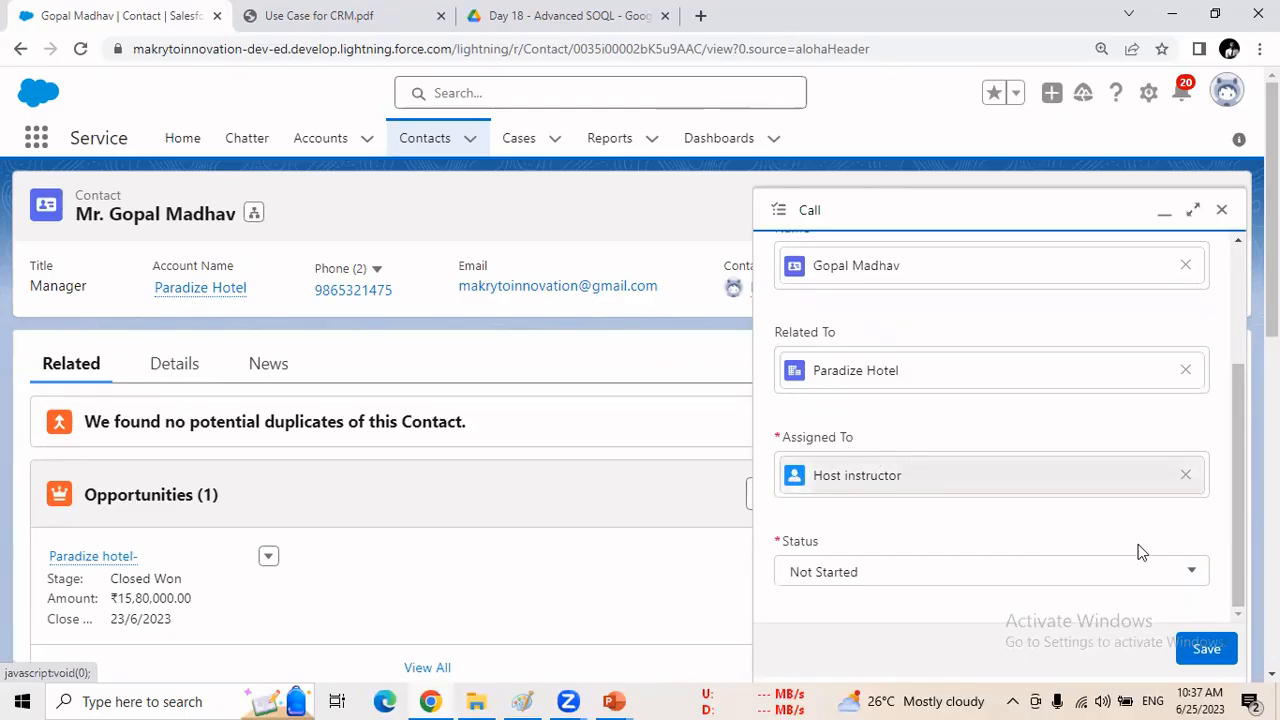
pyautogui.click(1186, 574)
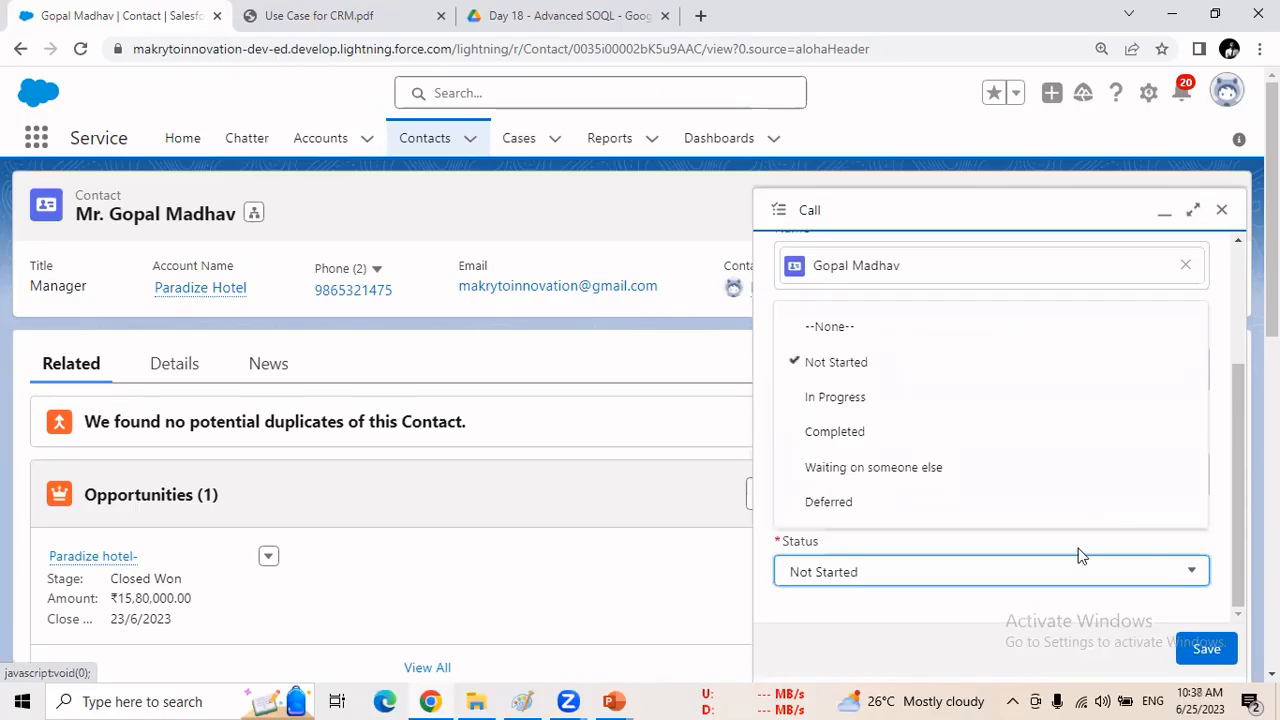
pyautogui.click(862, 370)
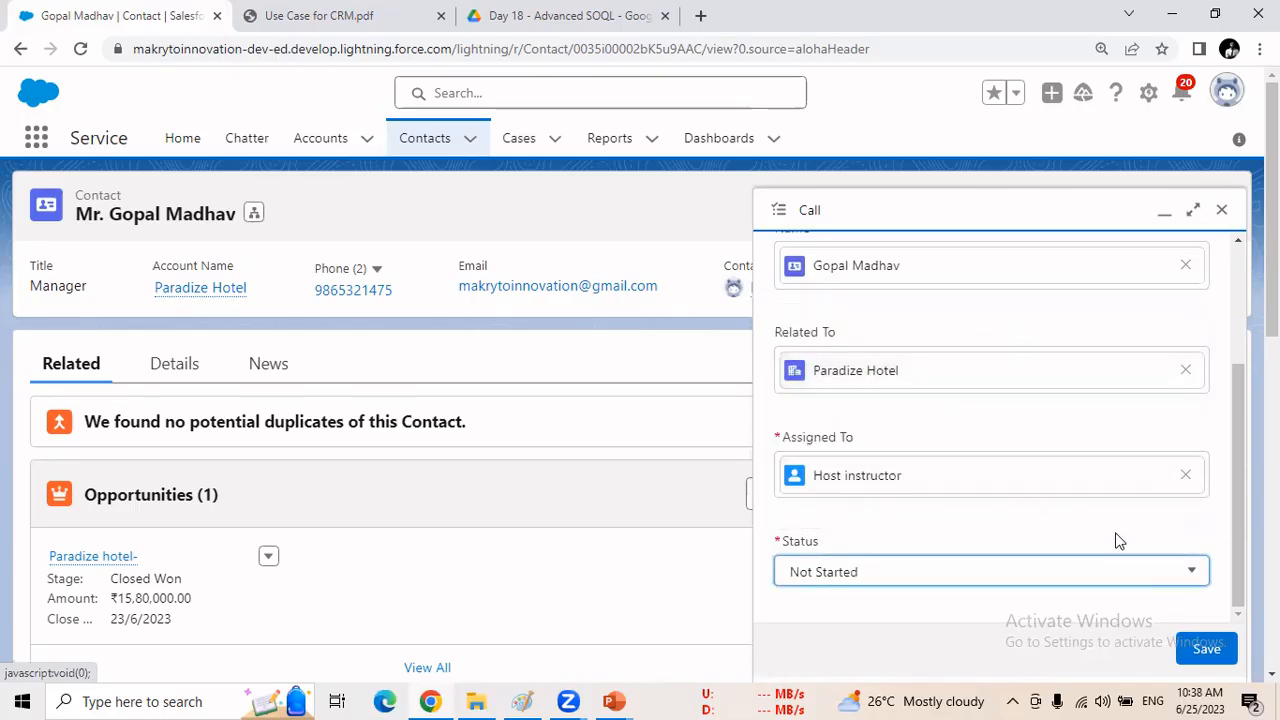
pyautogui.click(1212, 650)
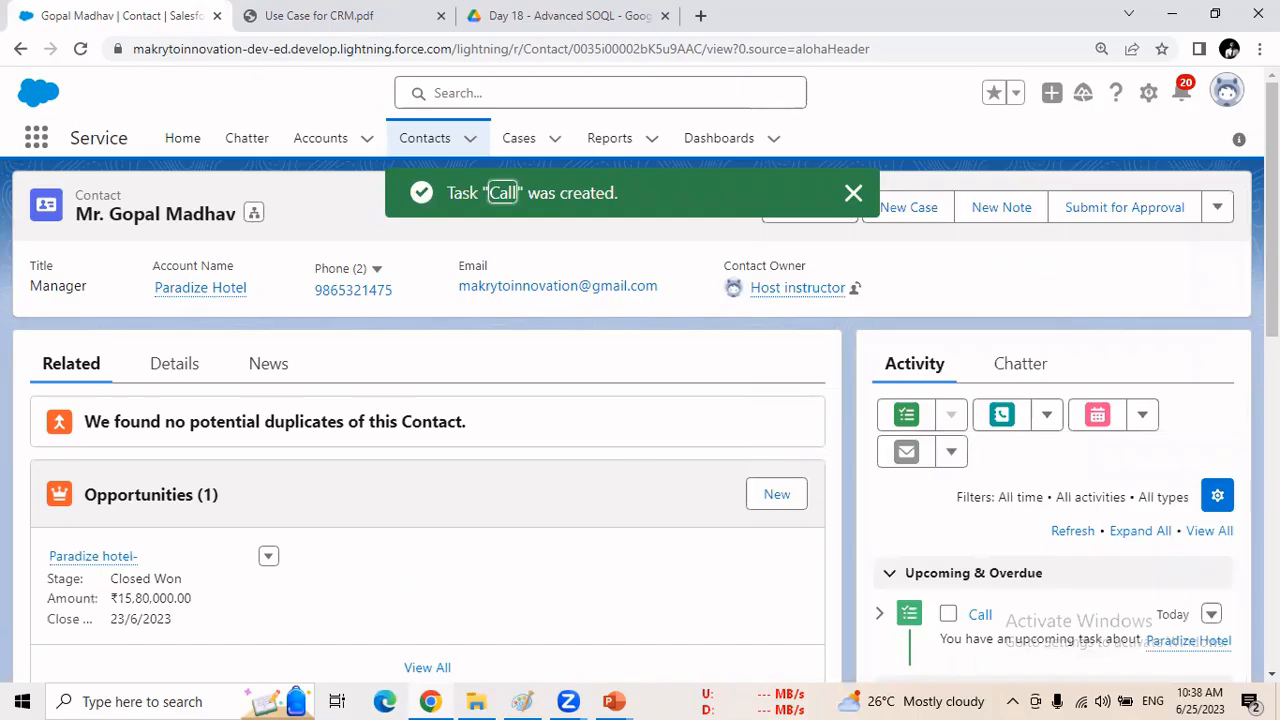
pyautogui.scroll(-3, 640, 420)
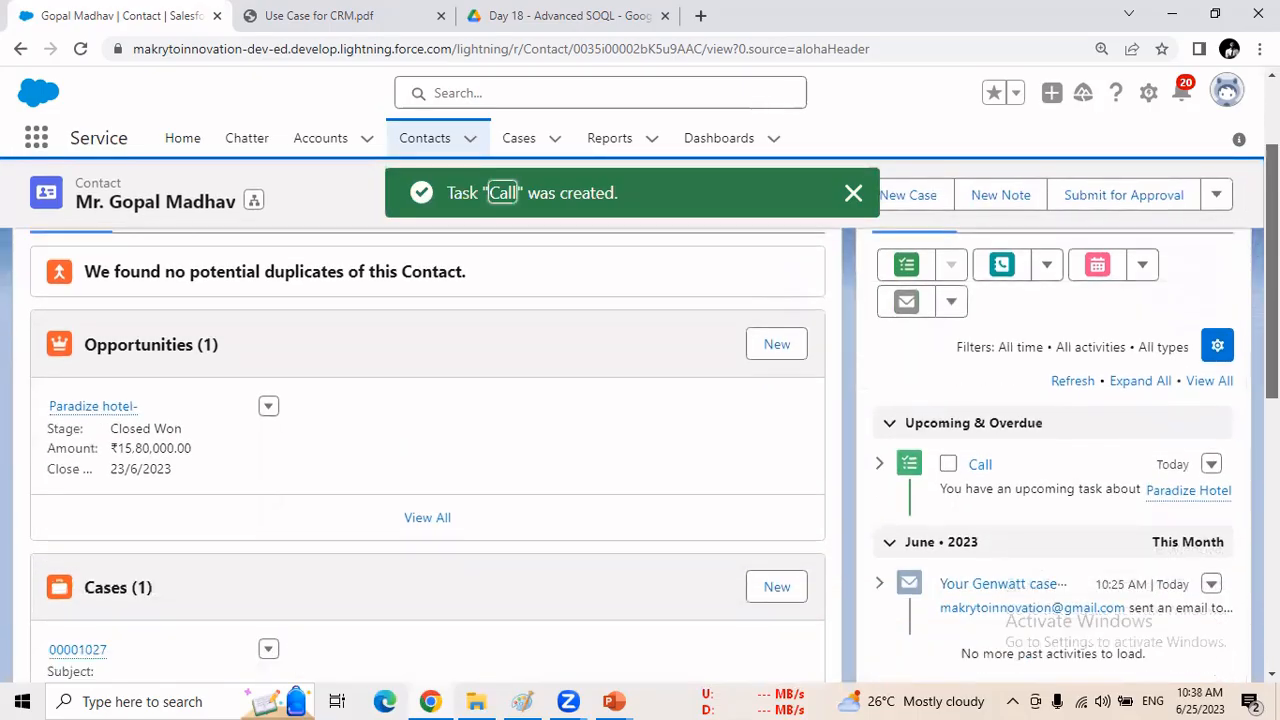
pyautogui.scroll(2, 427, 450)
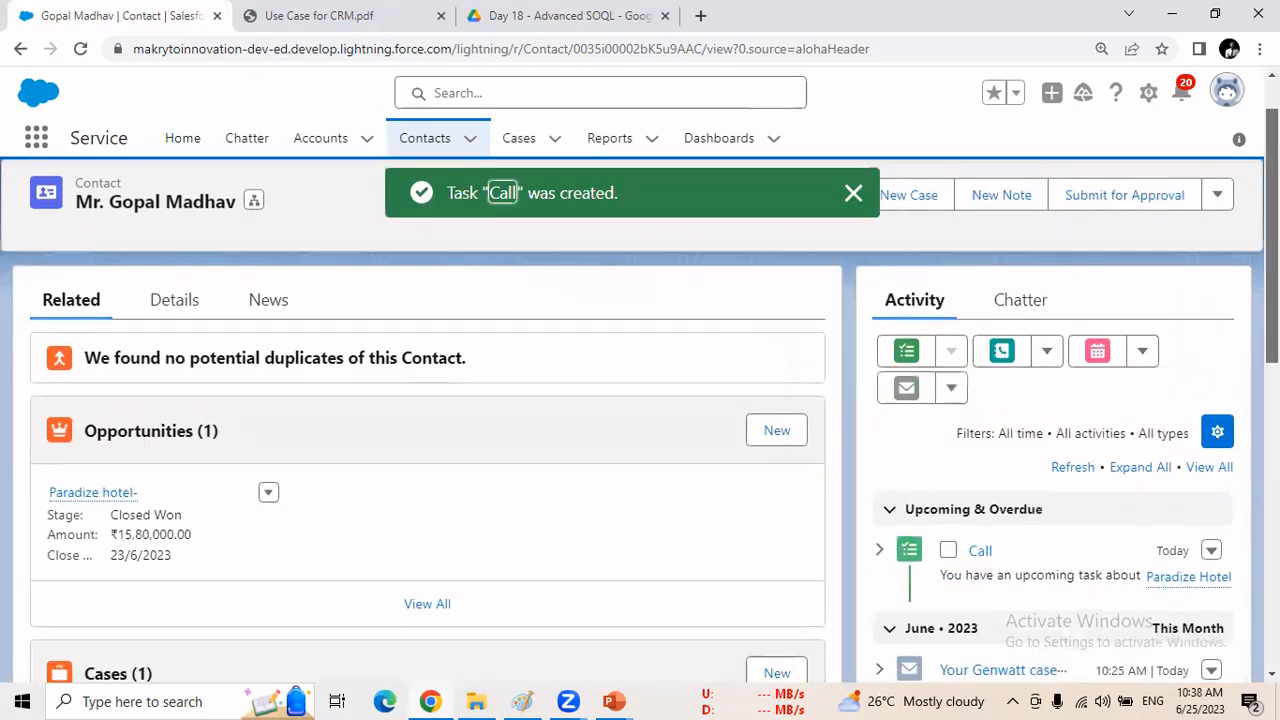
pyautogui.scroll(-1, 640, 400)
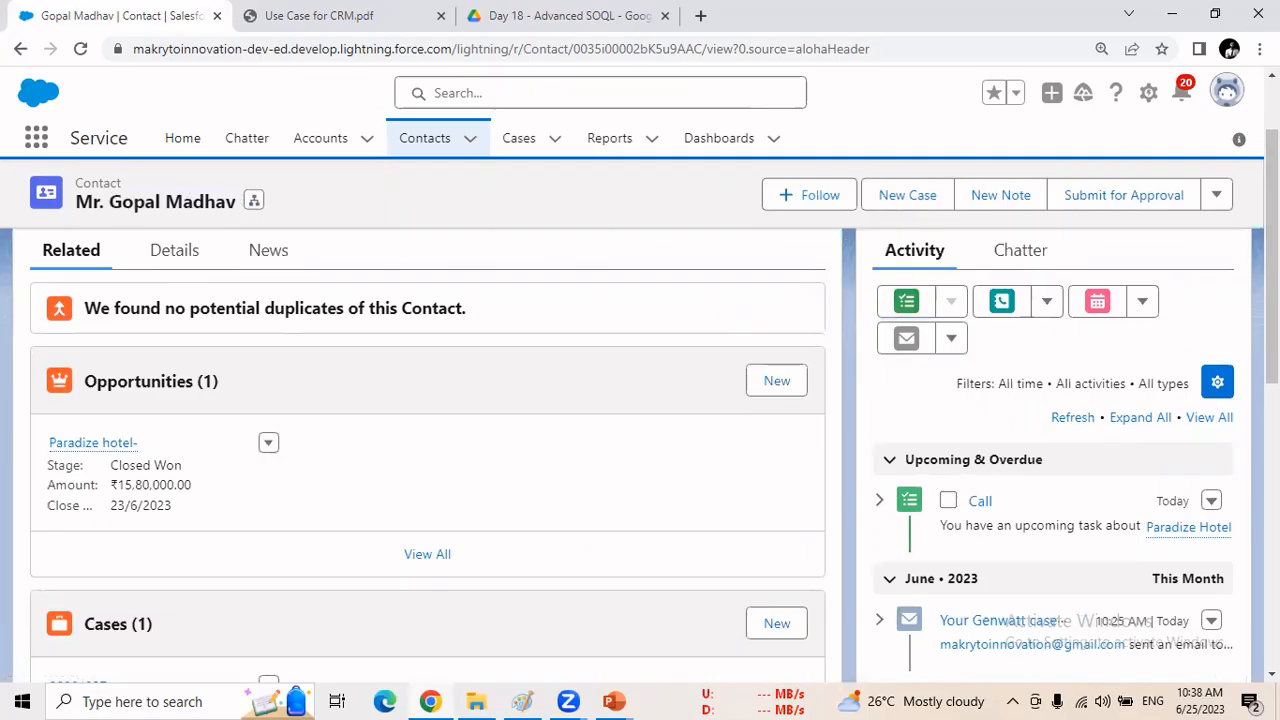
pyautogui.scroll(-5, 640, 450)
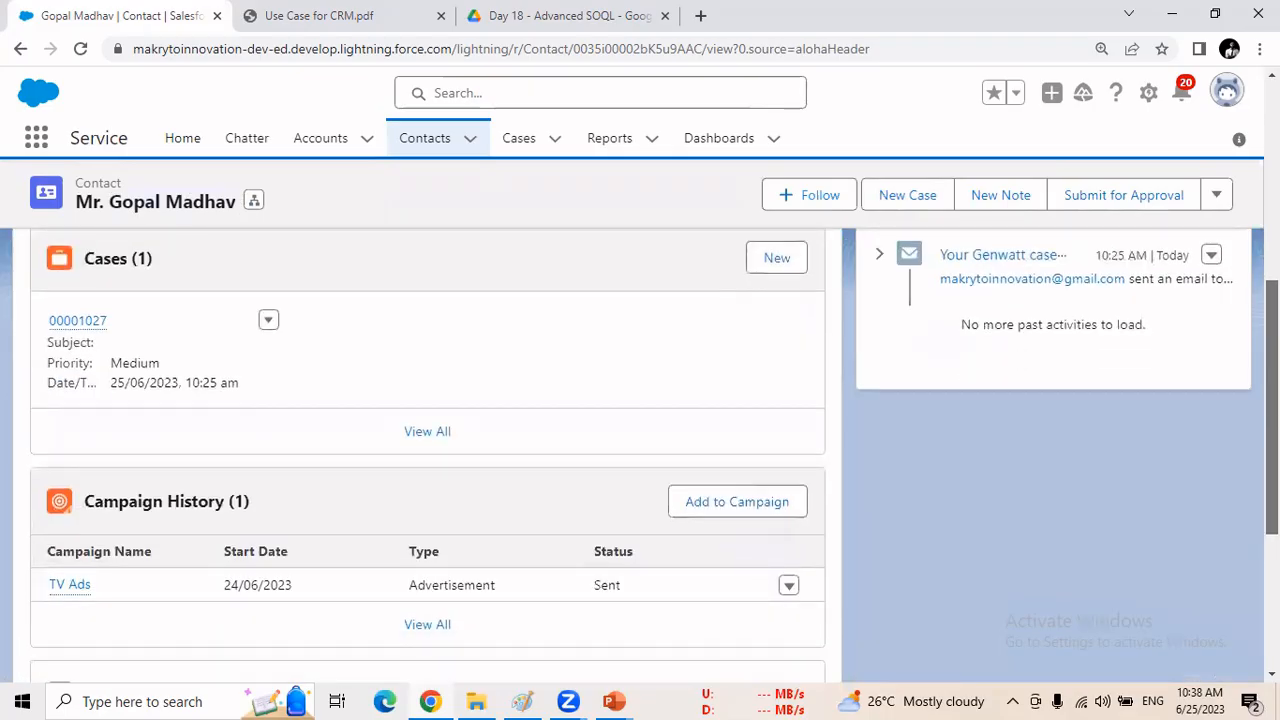
pyautogui.scroll(-2, 640, 450)
pyautogui.scroll(6, 640, 450)
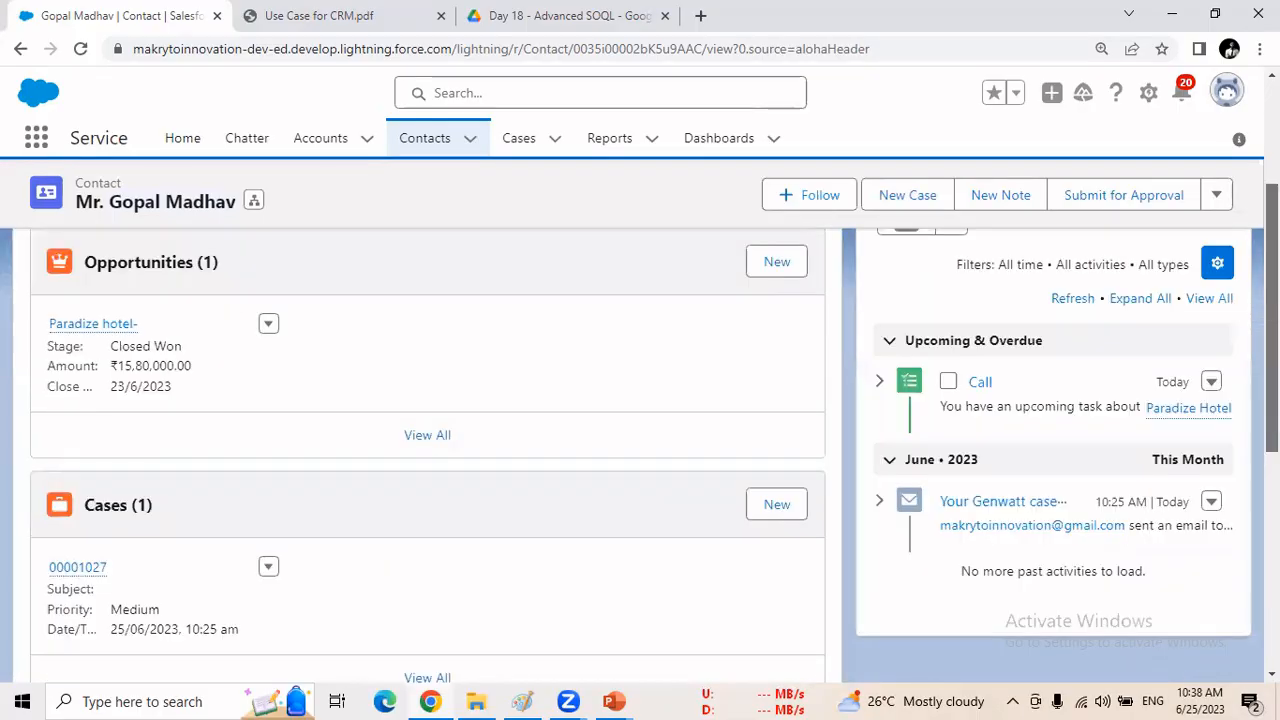
# Go to the home page and mark the Call task for Paradize Hotel as complete in today's tasks.
pyautogui.click(183, 140)
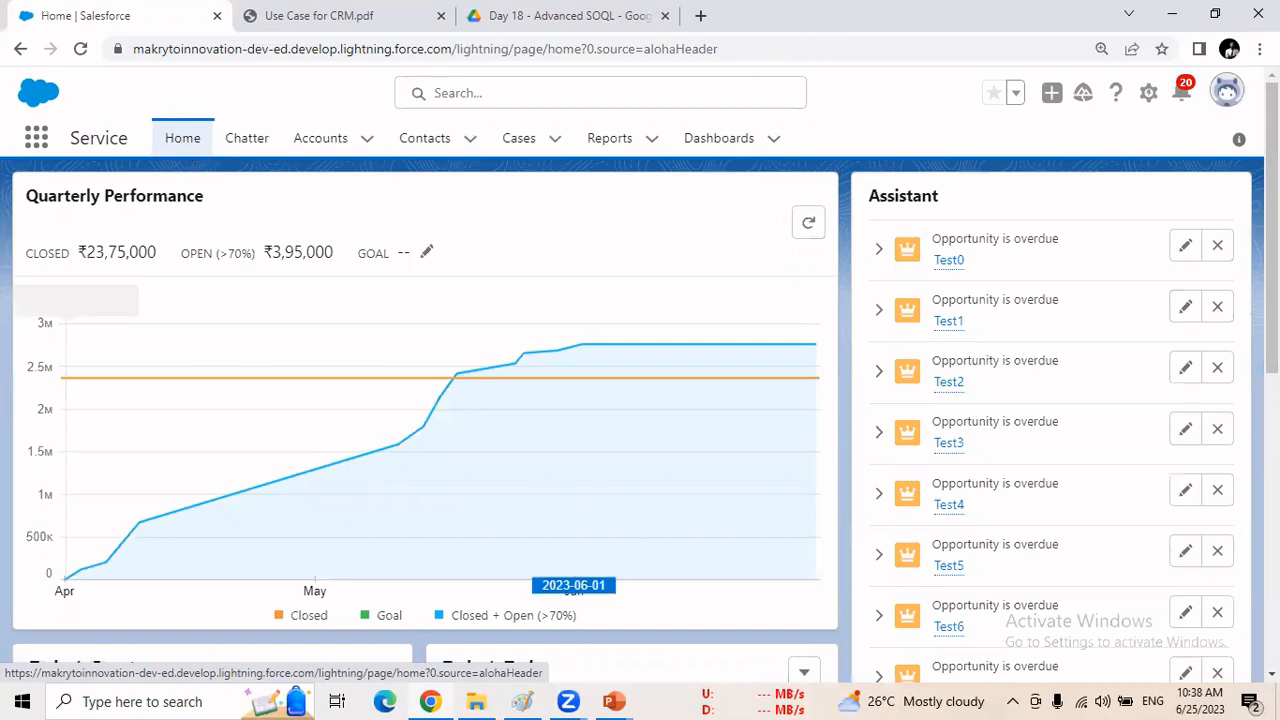
pyautogui.scroll(-4, 573, 450)
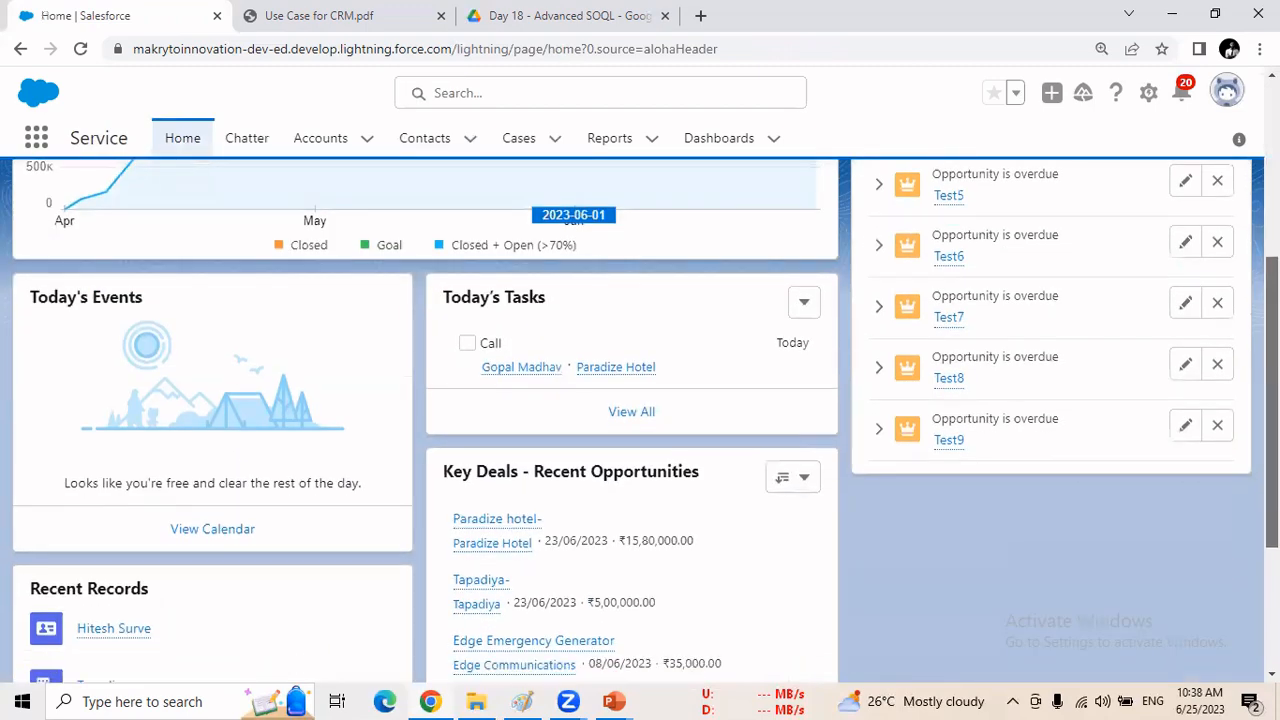
pyautogui.moveTo(498, 302); pyautogui.dragTo(553, 302)
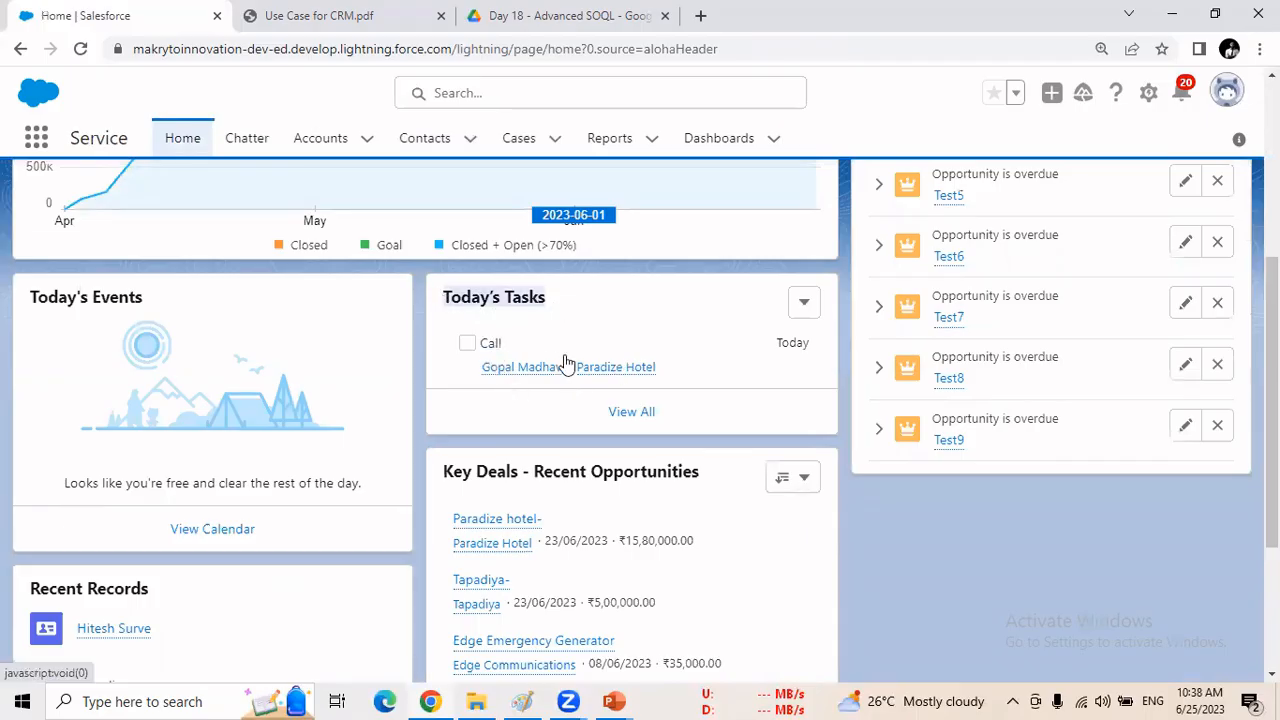
pyautogui.moveTo(560, 370)
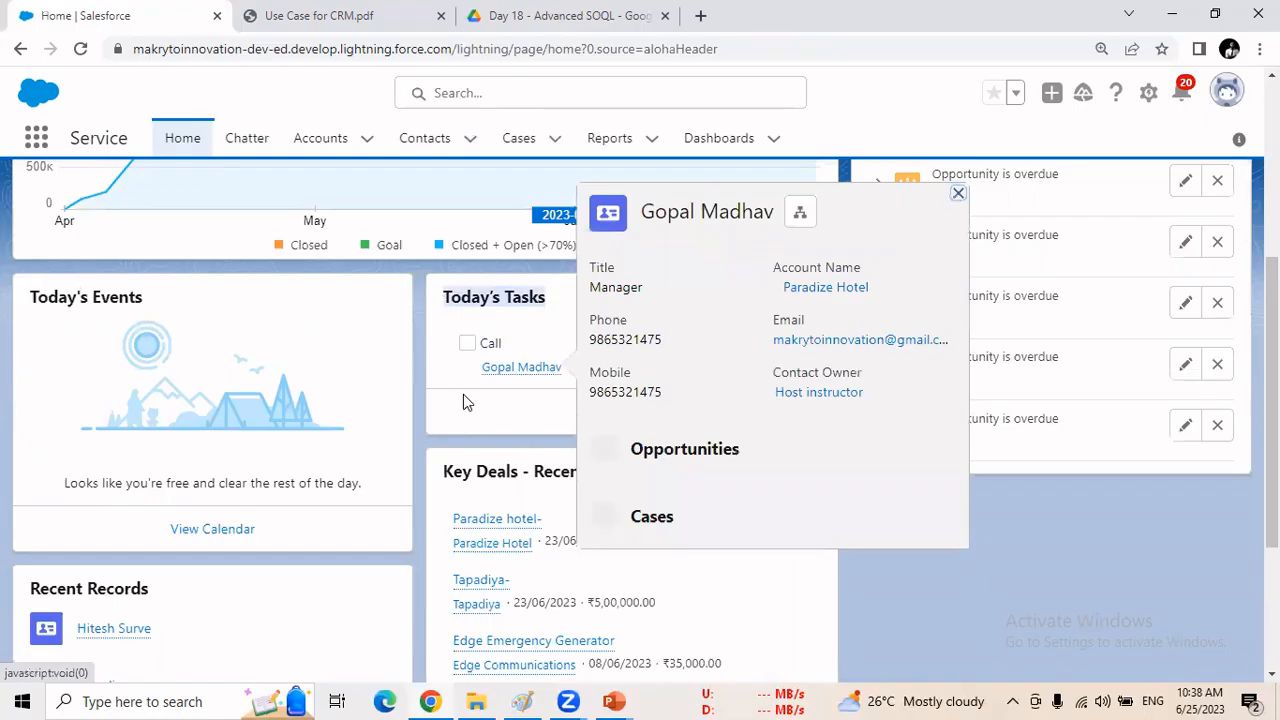
pyautogui.click(468, 344)
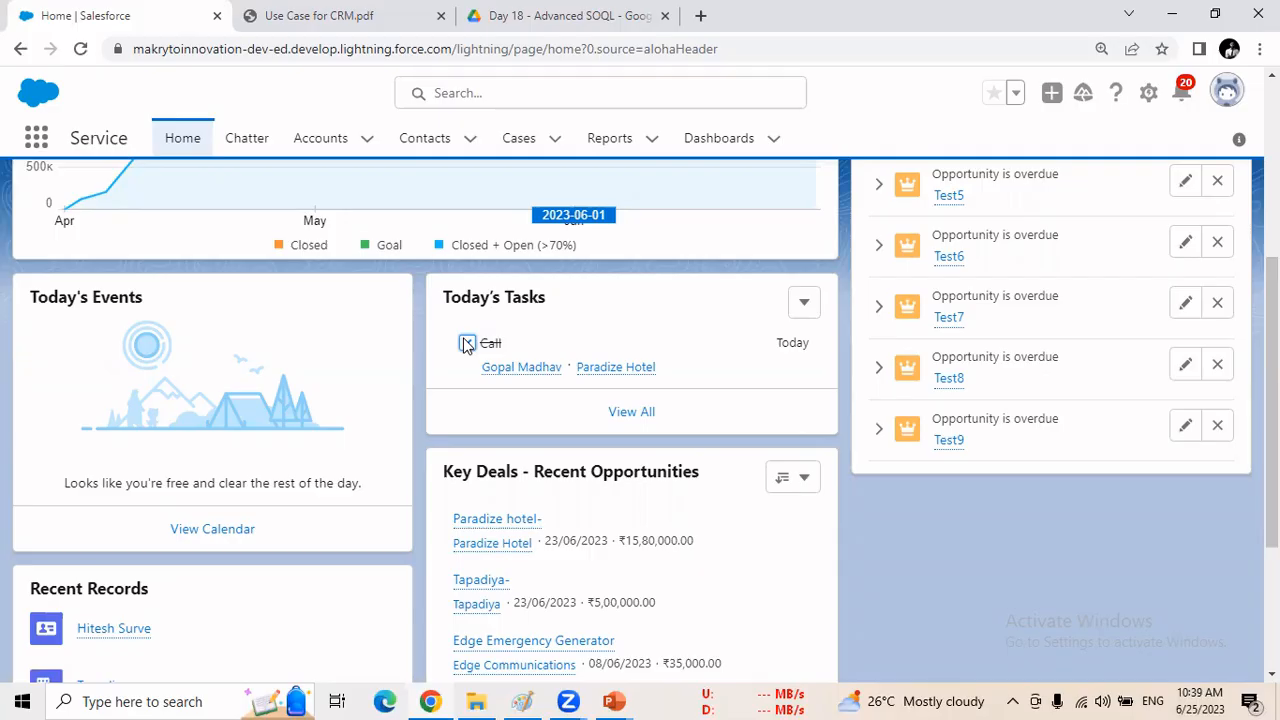
# Reopen the Paradize Hotel contact and start a new event with the subject Meeting.
pyautogui.click(430, 145)
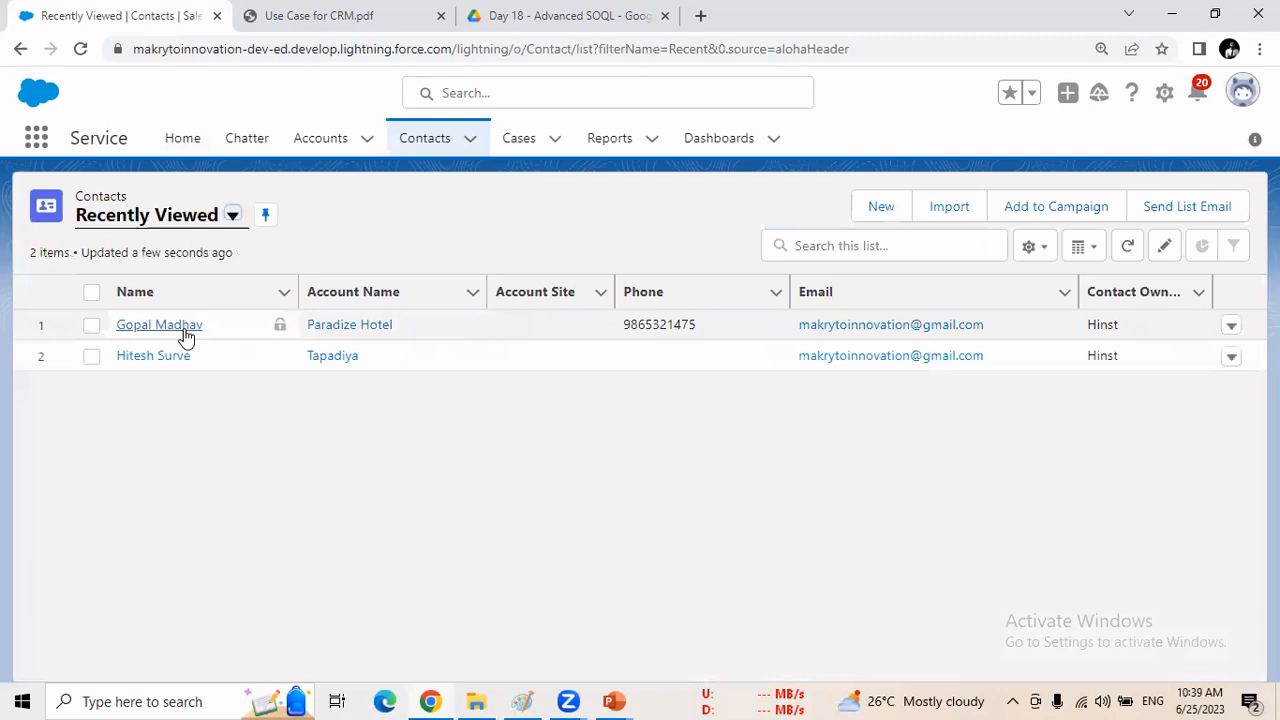
pyautogui.click(184, 329)
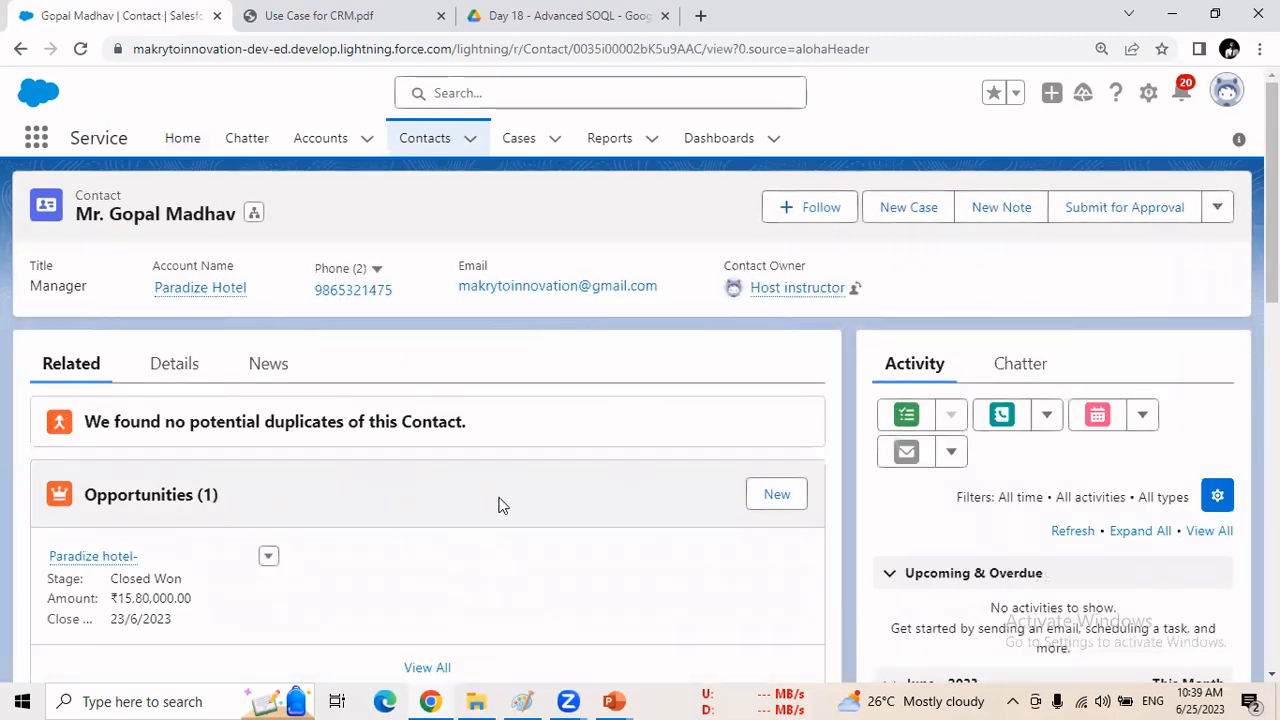
pyautogui.click(1104, 422)
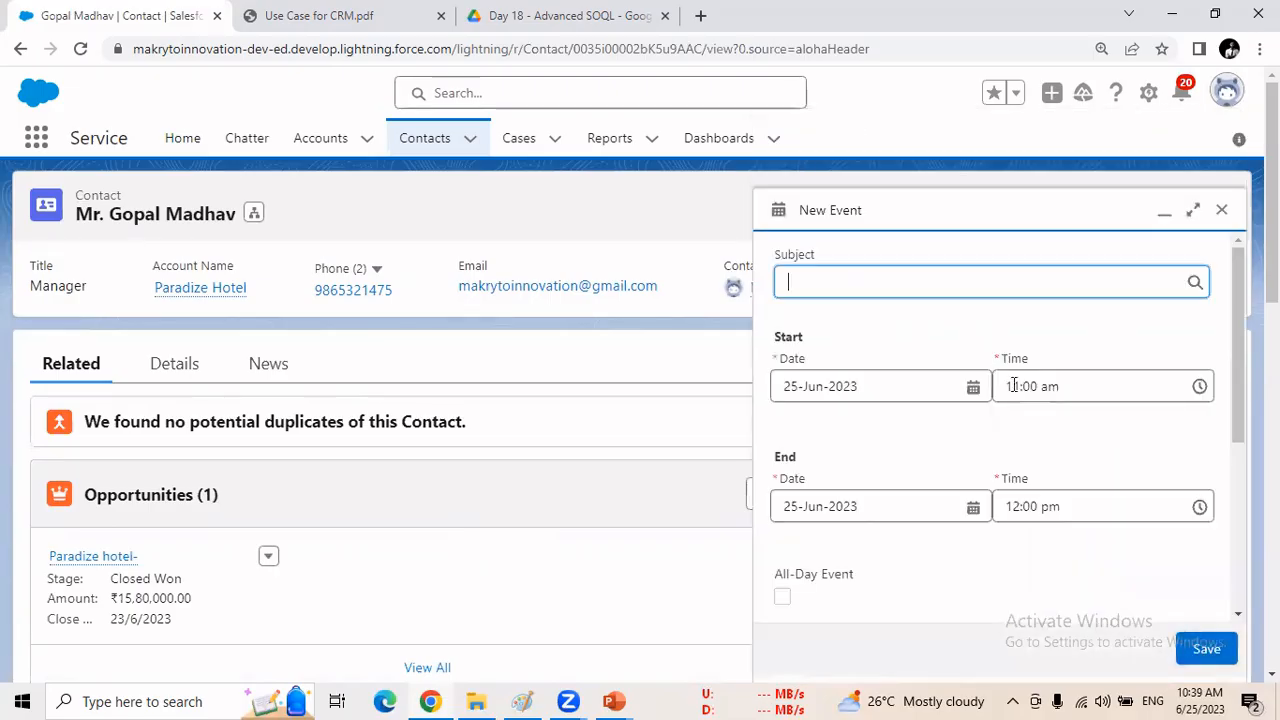
pyautogui.click(863, 284)
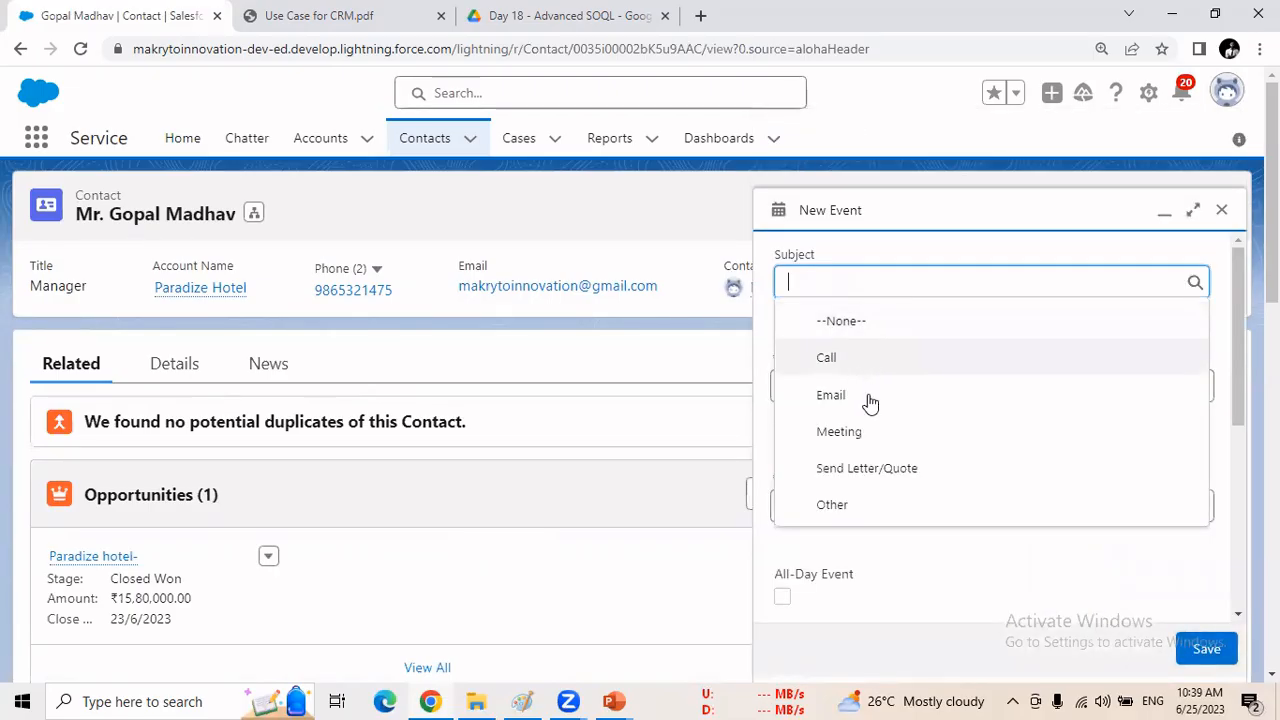
pyautogui.click(866, 432)
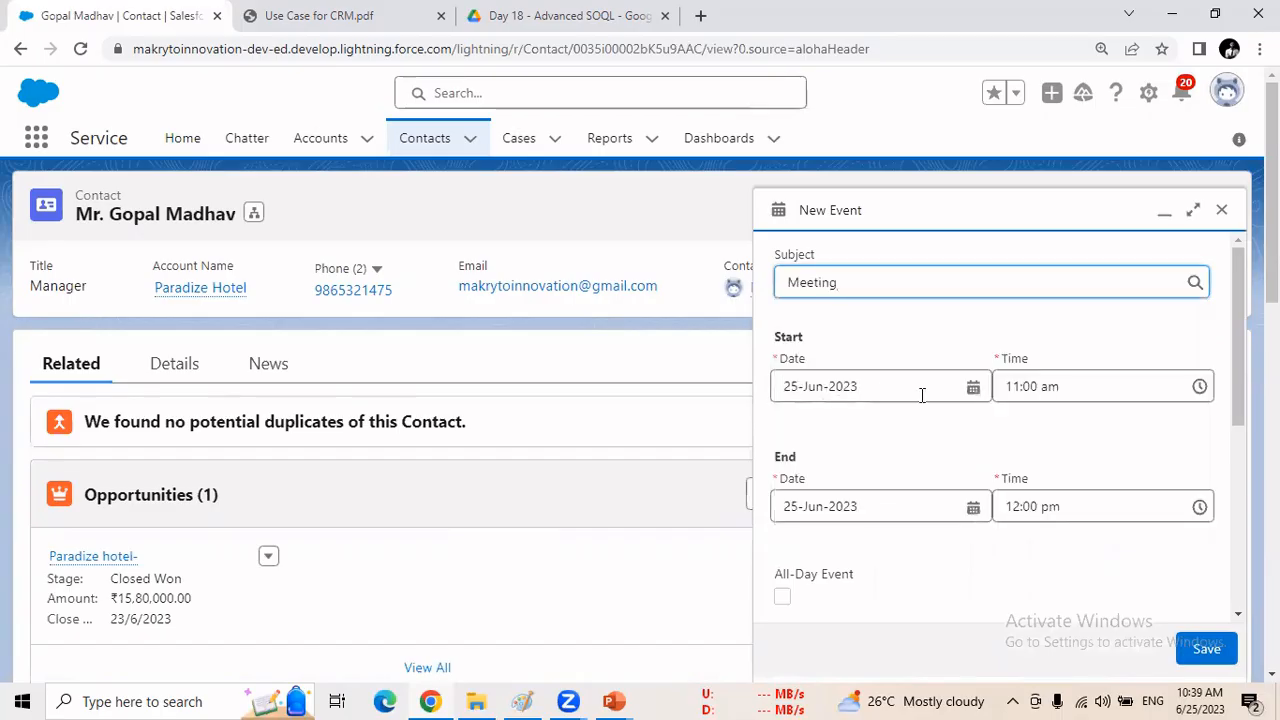
# Set the meeting's start date to 26-Jun-2023 and view the available end times.
pyautogui.click(973, 388)
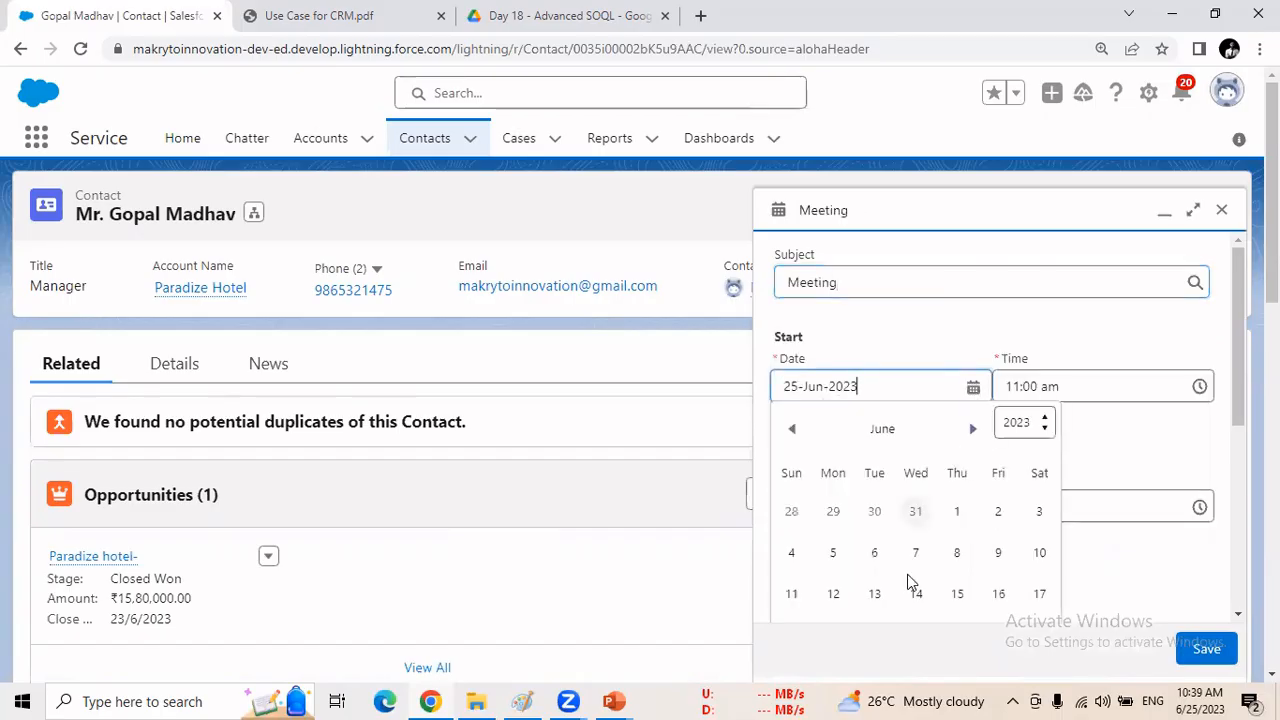
pyautogui.moveTo(1240, 373); pyautogui.dragTo(1240, 436)
pyautogui.click(973, 253)
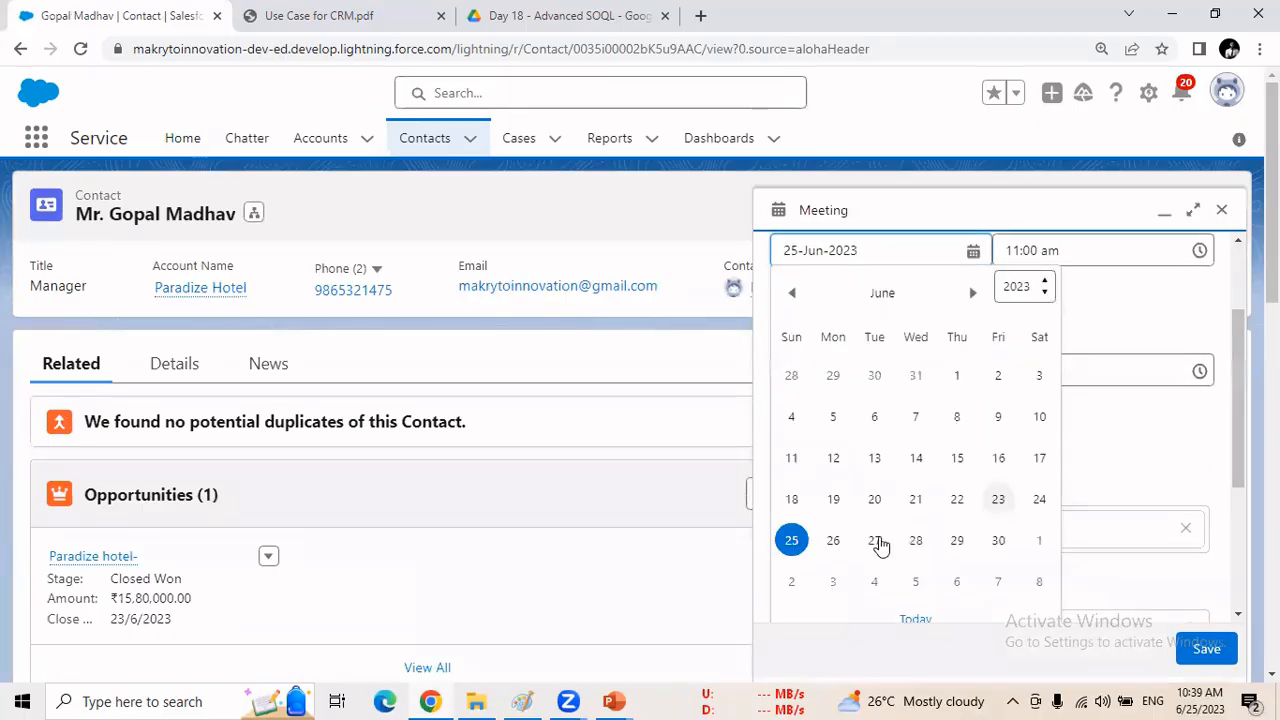
pyautogui.click(835, 541)
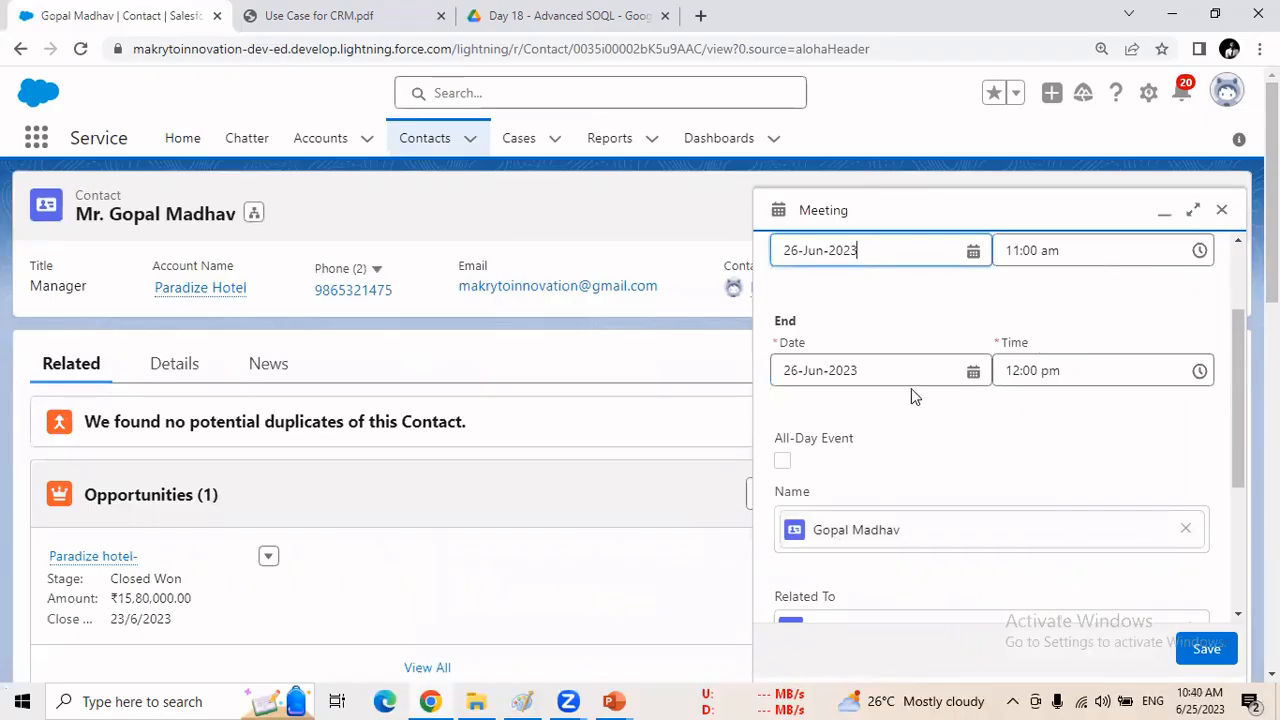
pyautogui.click(1066, 375)
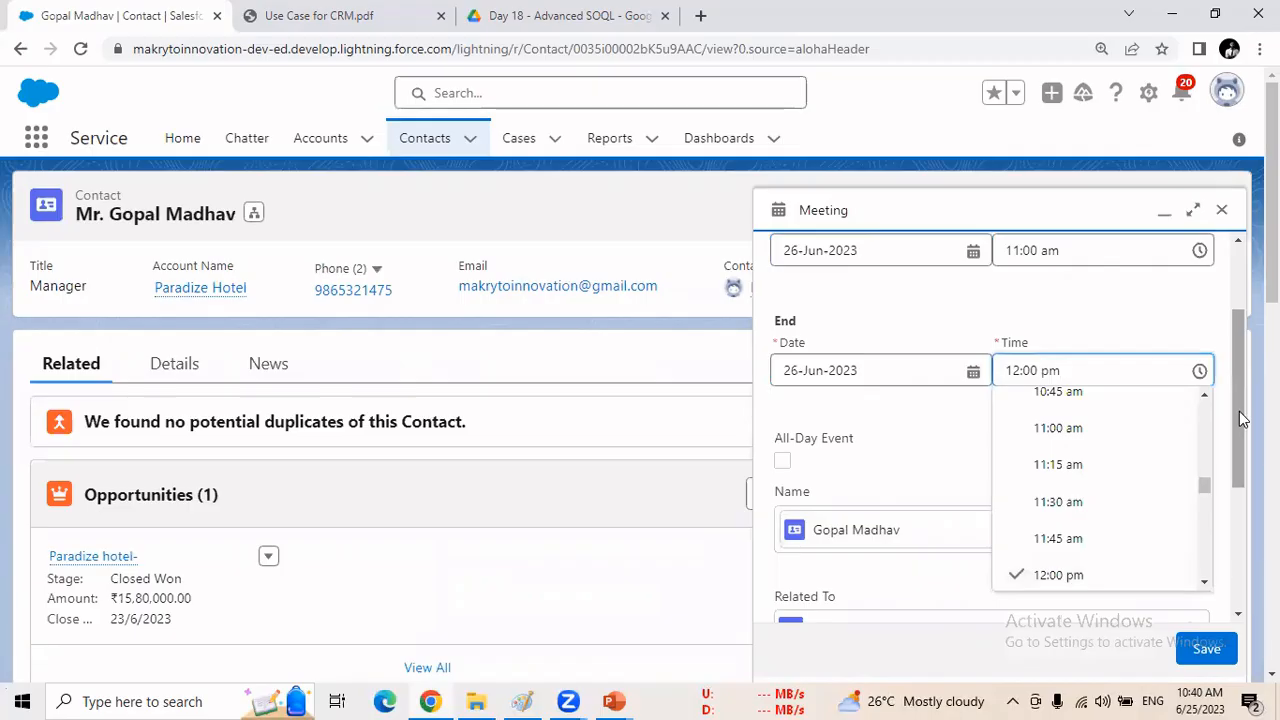
pyautogui.moveTo(1240, 417); pyautogui.dragTo(1240, 509)
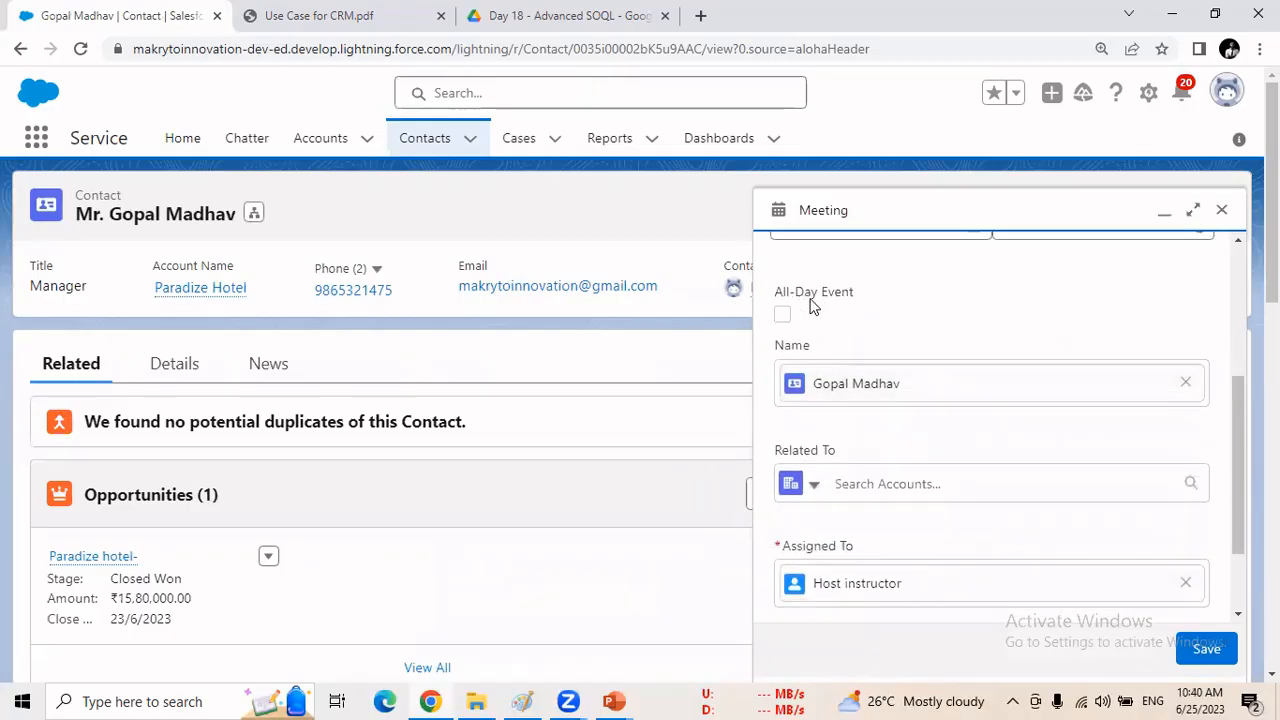
# Relate the meeting to the Paradize Hotel account.
pyautogui.scroll(2, 917, 357)
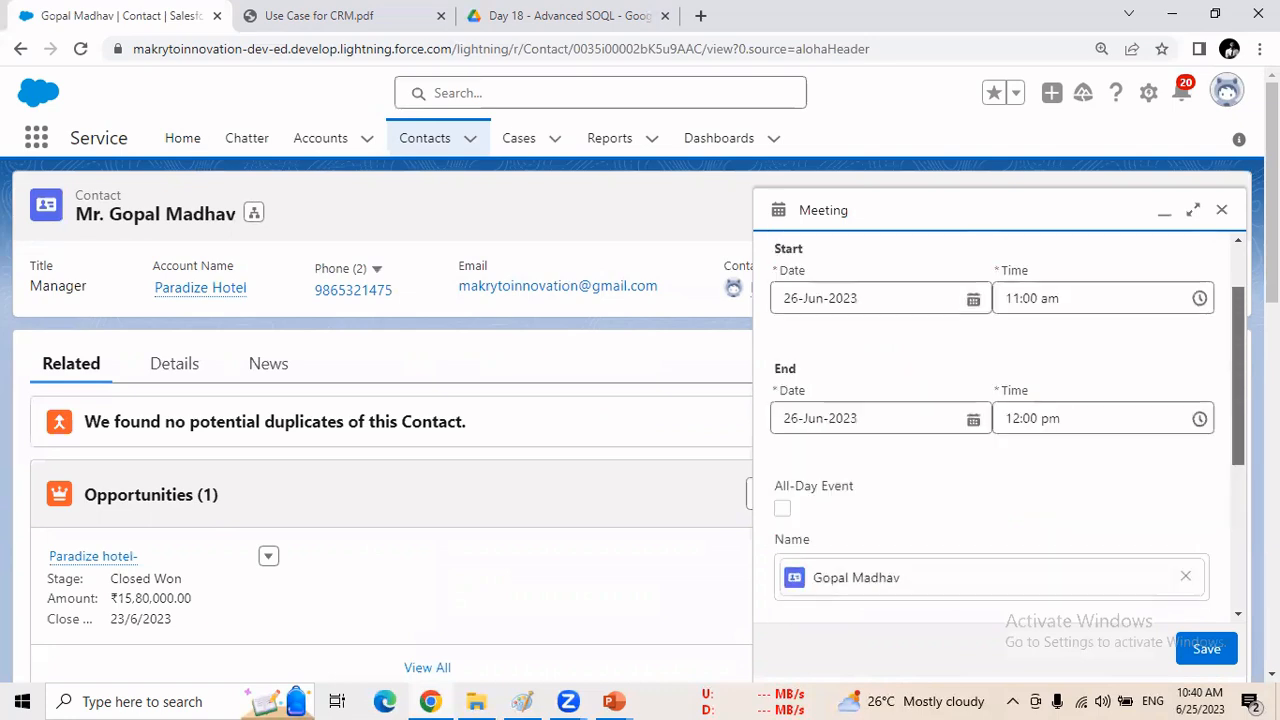
pyautogui.scroll(-1, 917, 357)
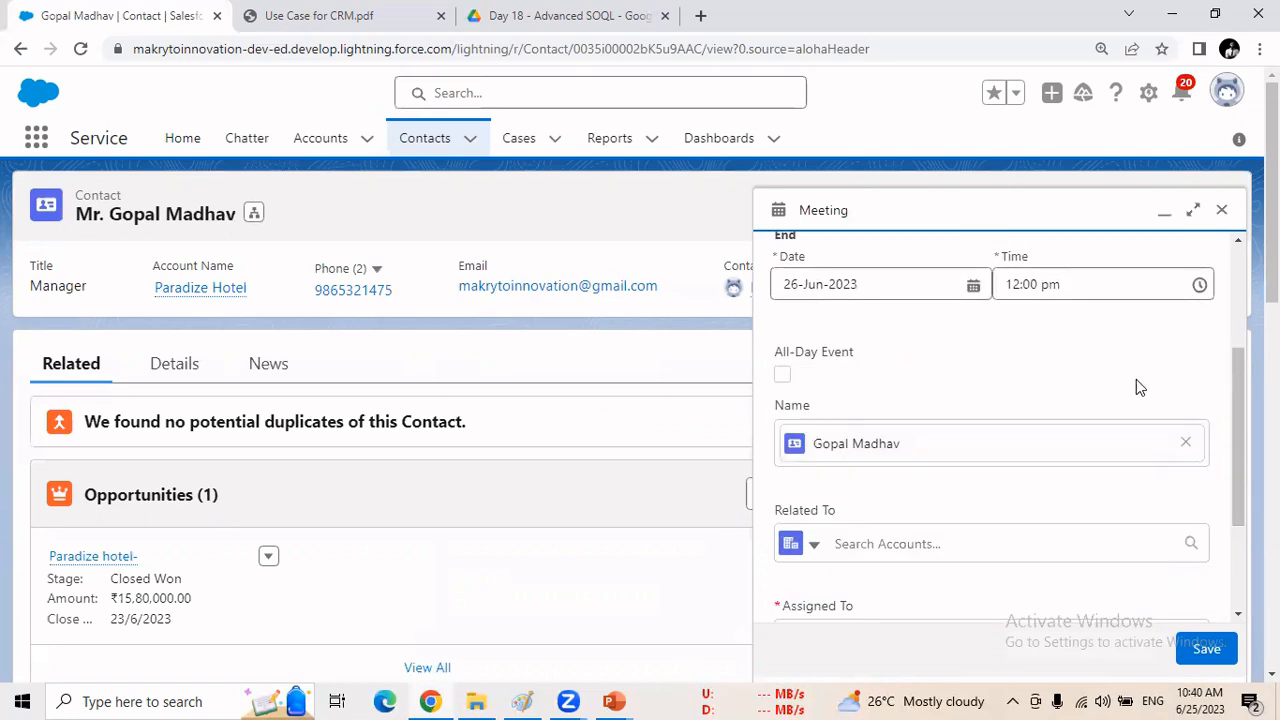
pyautogui.moveTo(1235, 409)
pyautogui.mouseDown()
pyautogui.moveTo(1240, 480)
pyautogui.moveTo(1240, 415)
pyautogui.mouseUp()
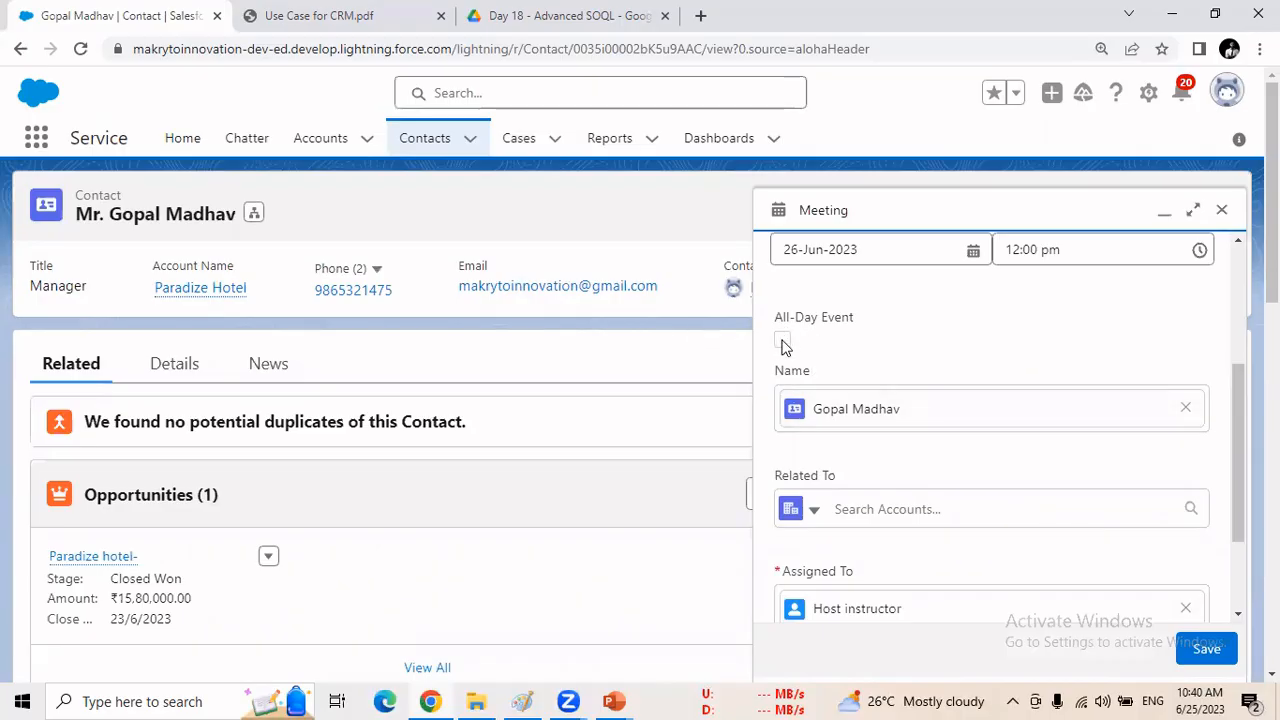
pyautogui.moveTo(1245, 425); pyautogui.dragTo(1240, 457)
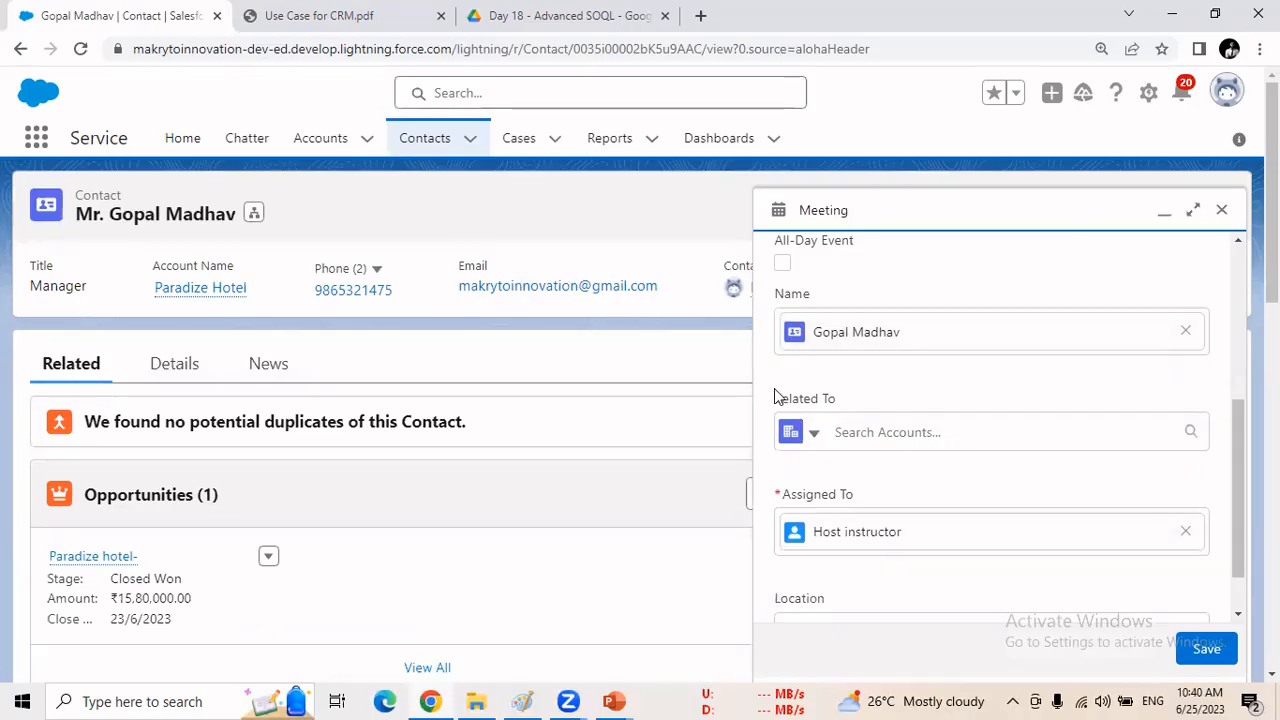
pyautogui.click(1137, 434)
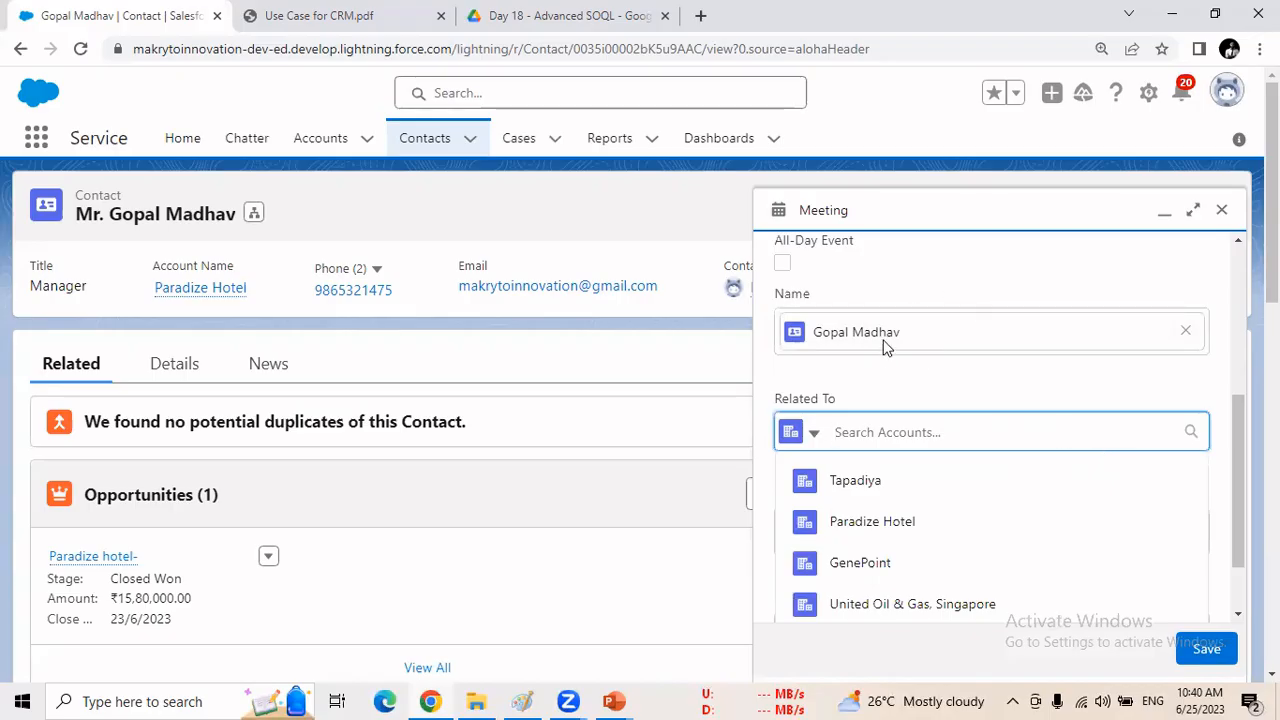
pyautogui.click(904, 524)
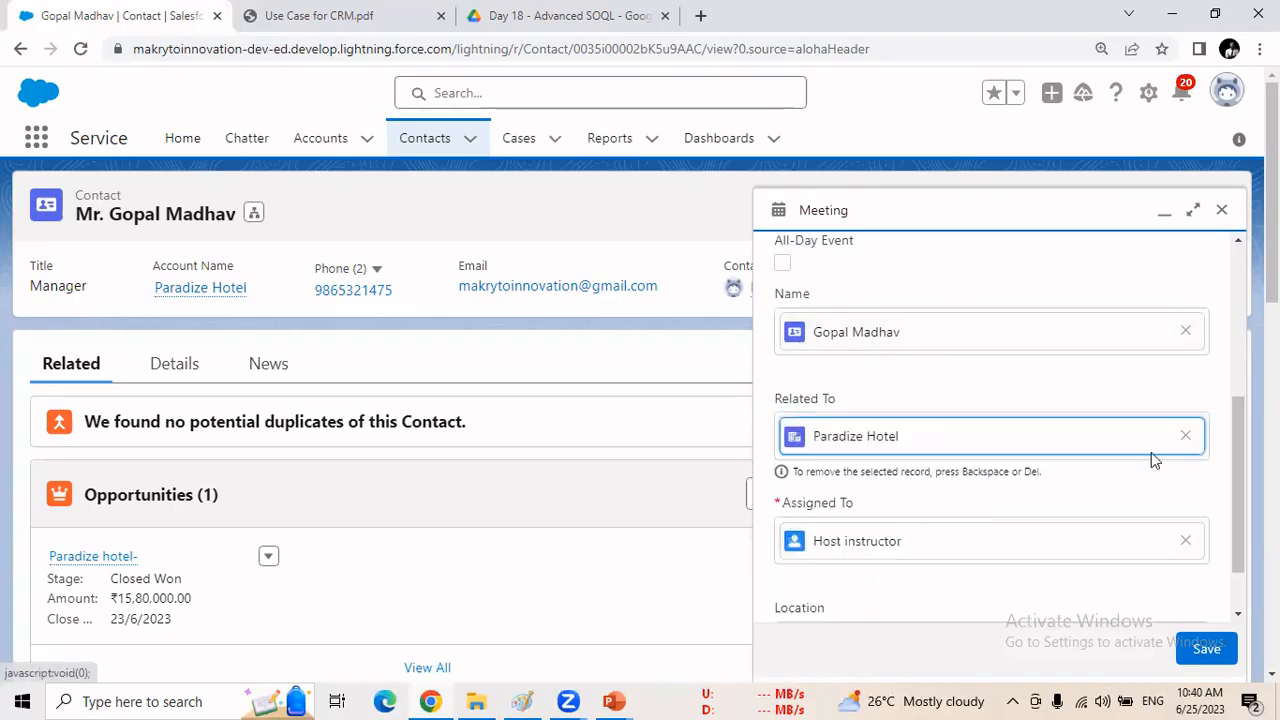
# Enter "Paradize hotel office" as the meeting's location and save the event.
pyautogui.scroll(-1, 1239, 484)
pyautogui.scroll(-1, 1239, 484)
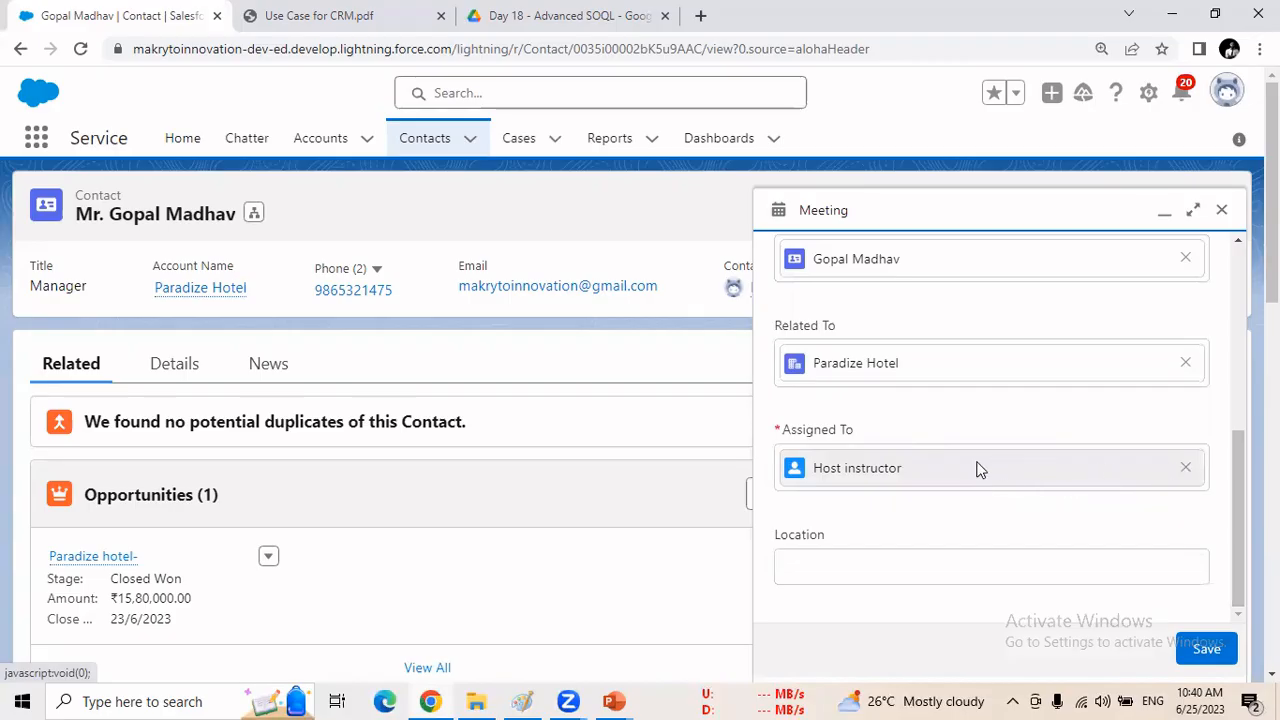
pyautogui.click(1014, 565)
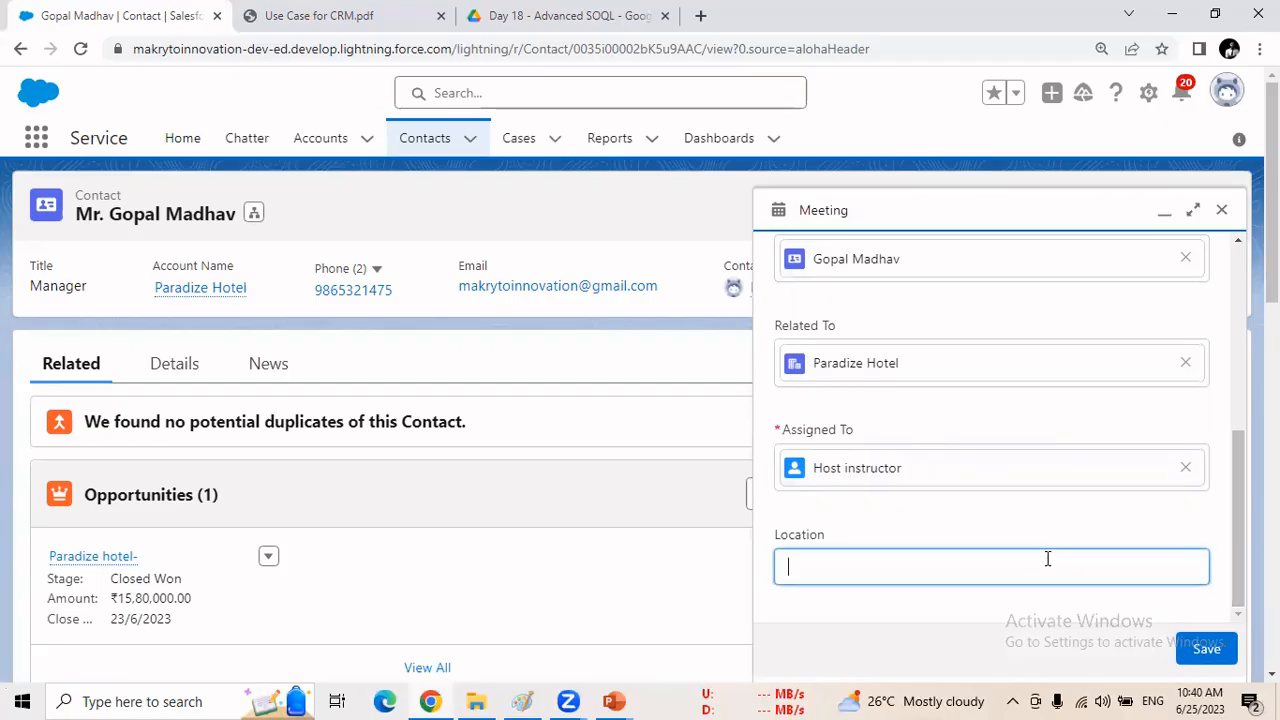
pyautogui.write('Par')
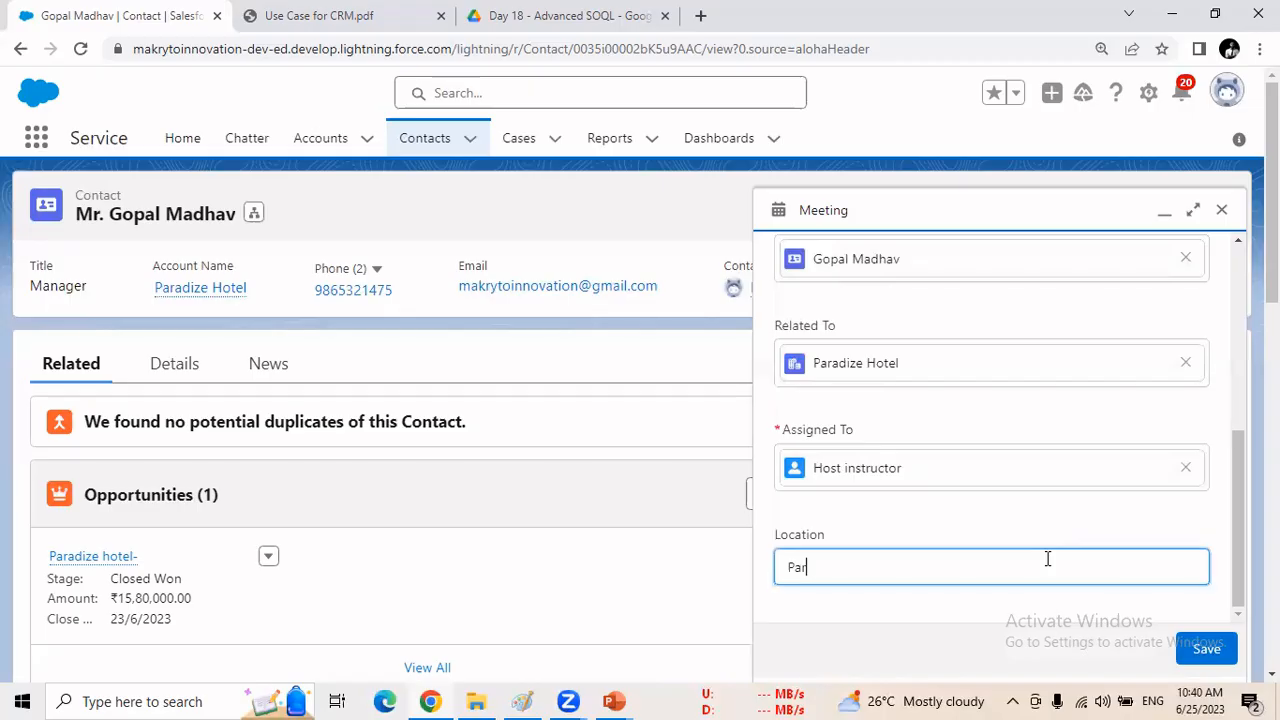
pyautogui.write('adize hotel office')
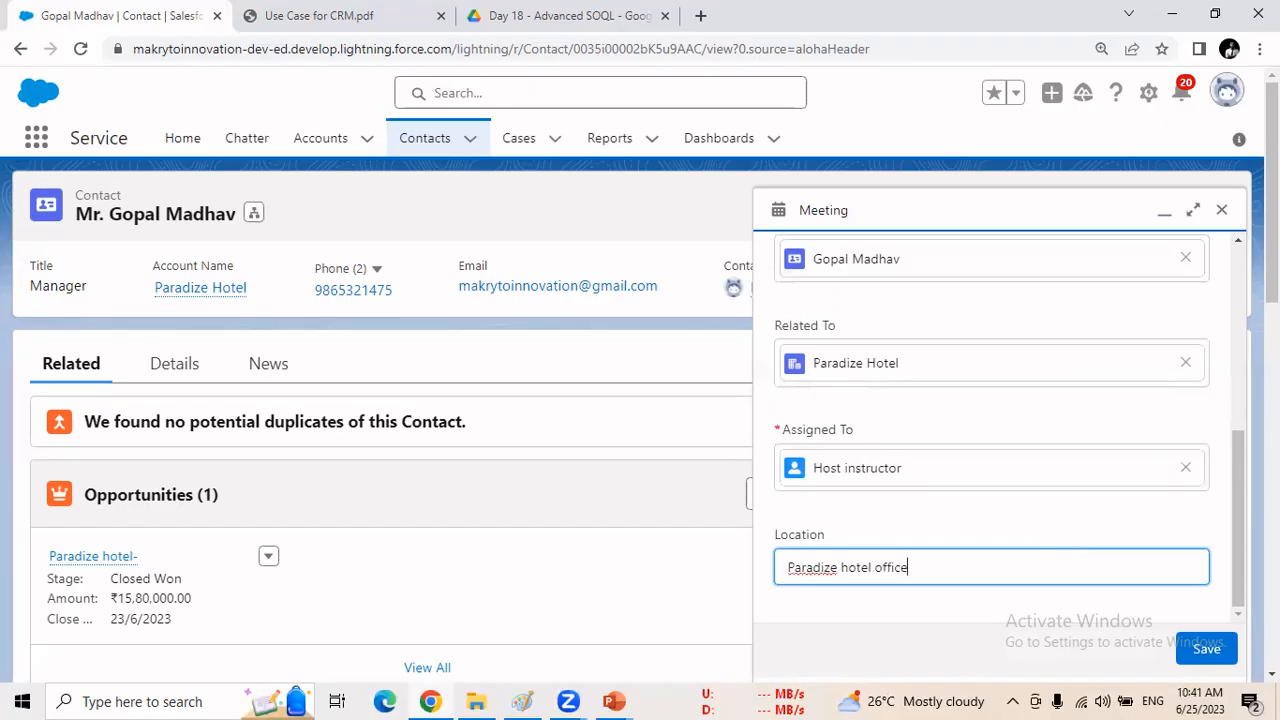
pyautogui.moveTo(1241, 532); pyautogui.dragTo(1243, 555)
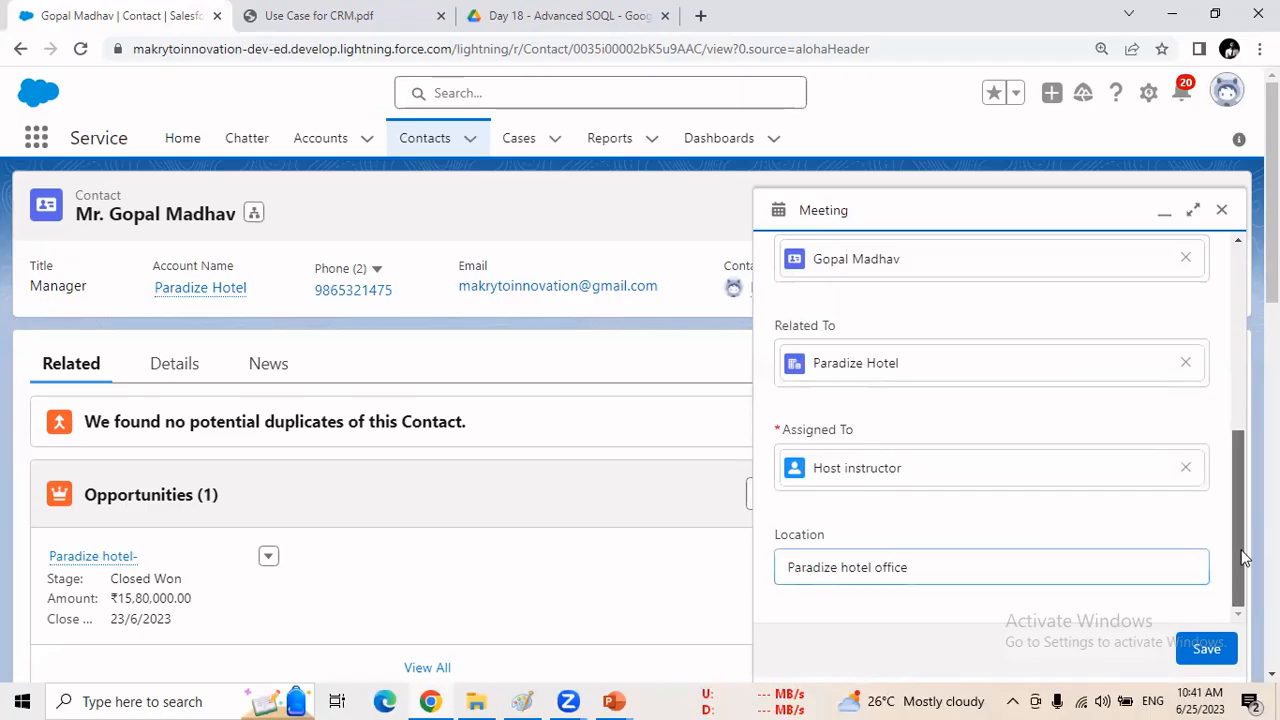
pyautogui.click(1206, 649)
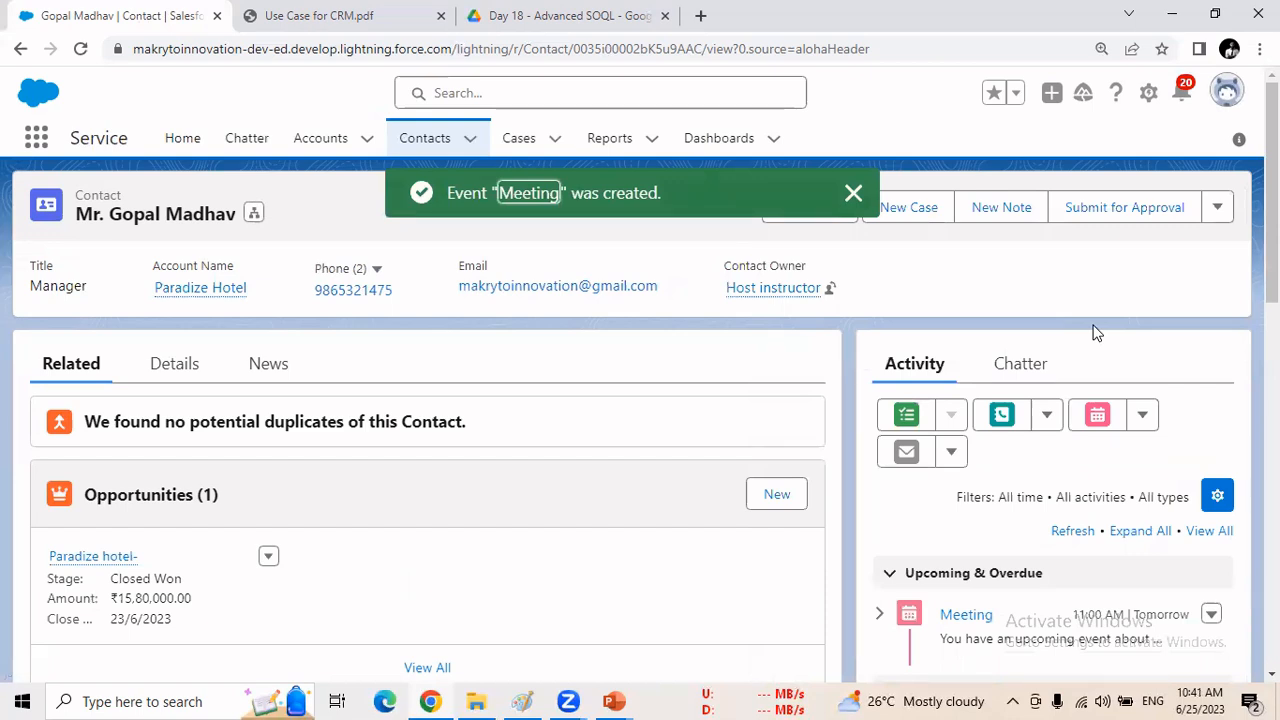
# Return to the home page and check today's events and tasks.
pyautogui.click(188, 138)
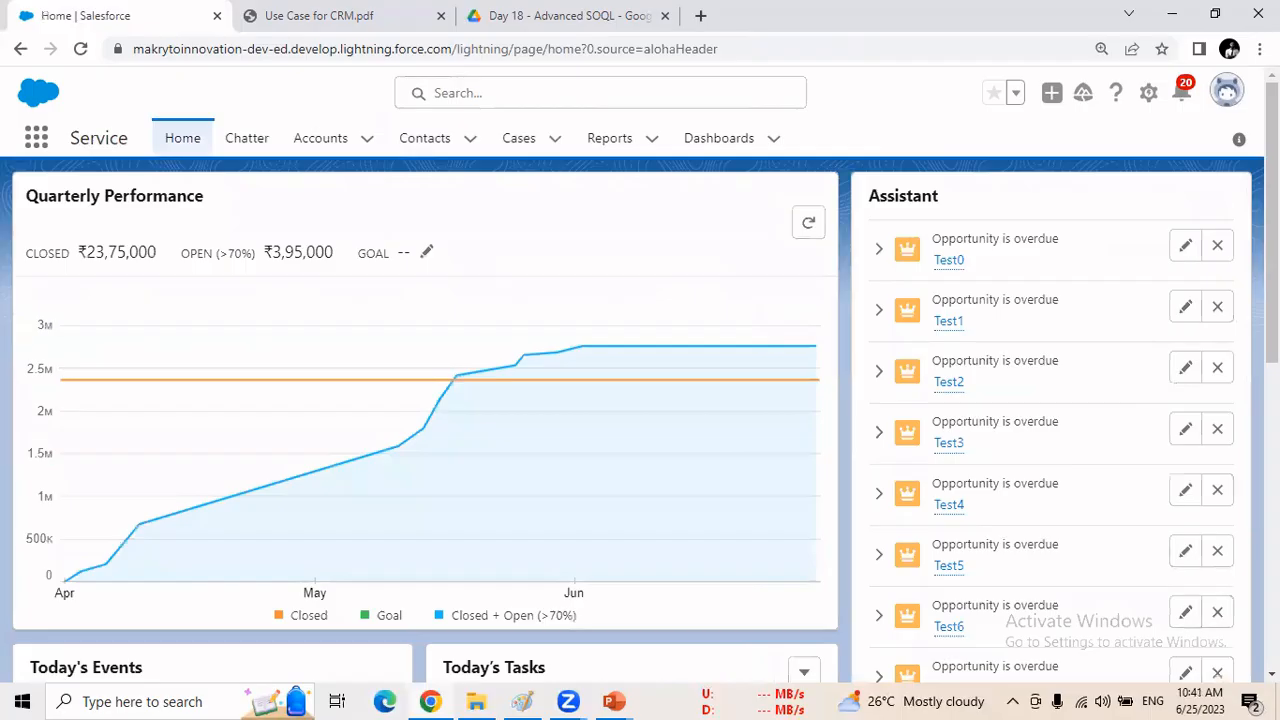
pyautogui.scroll(-4, 640, 420)
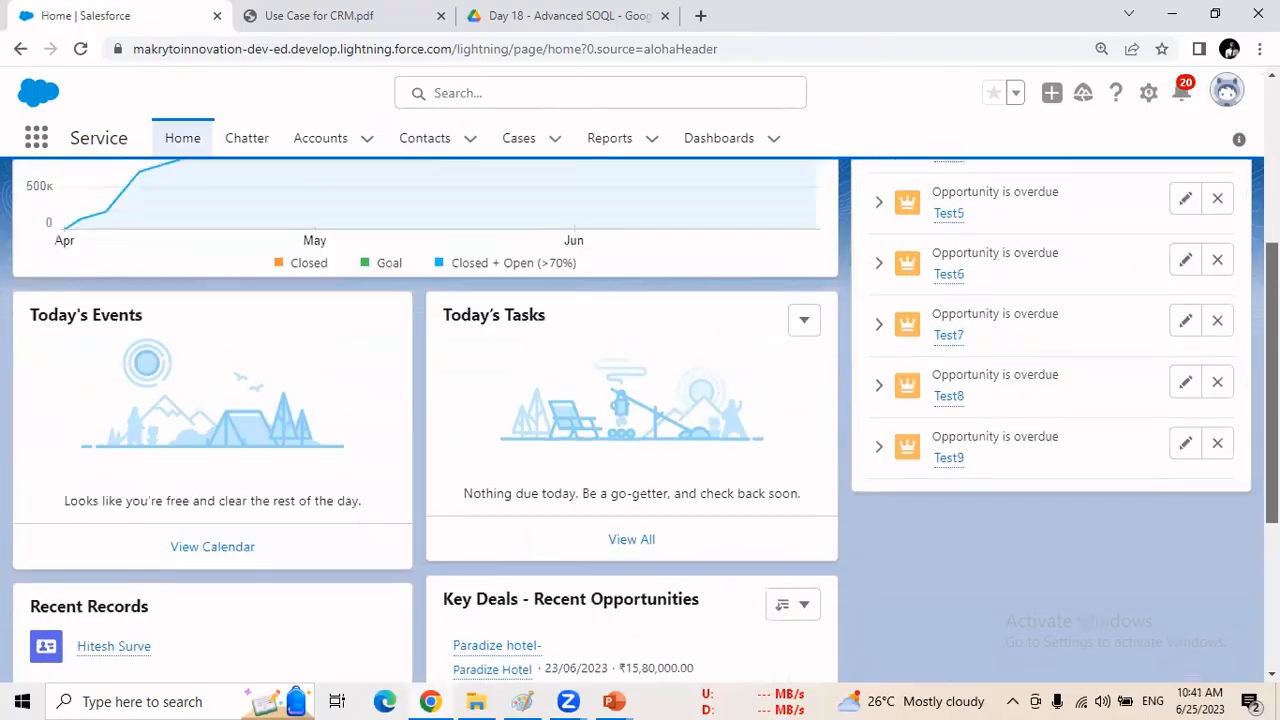
pyautogui.scroll(1, 645, 421)
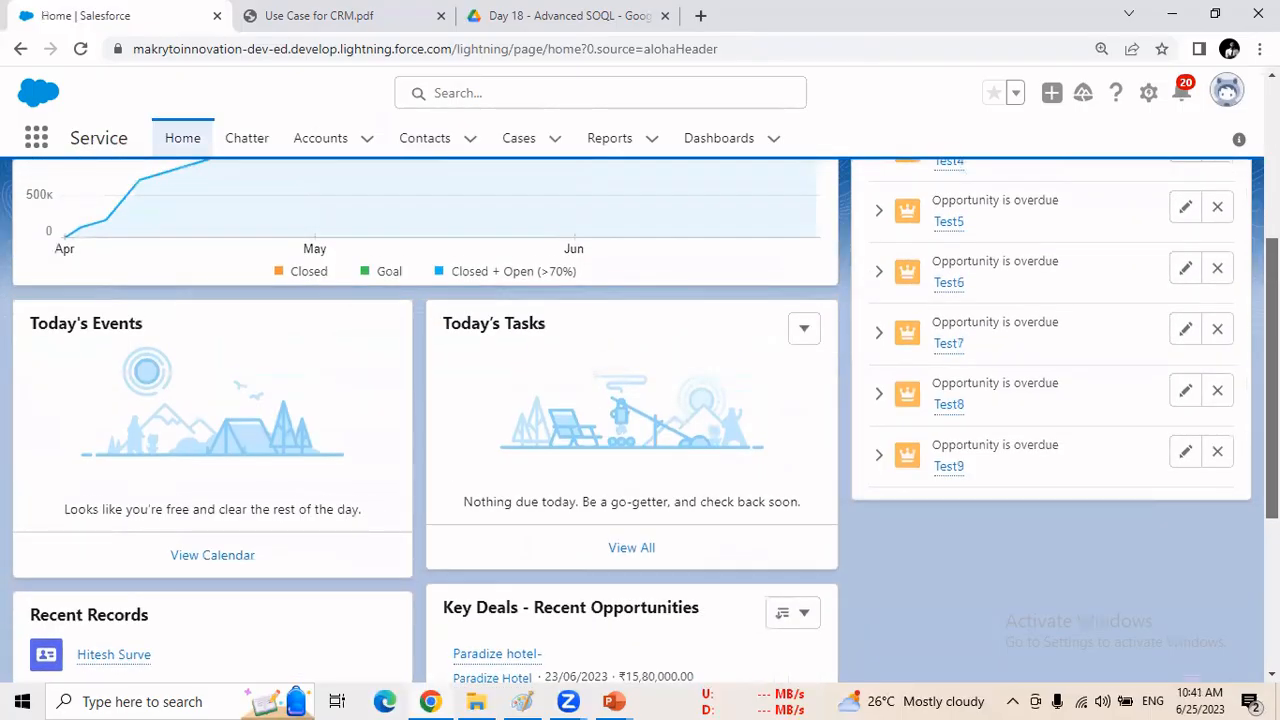
pyautogui.scroll(1, 640, 420)
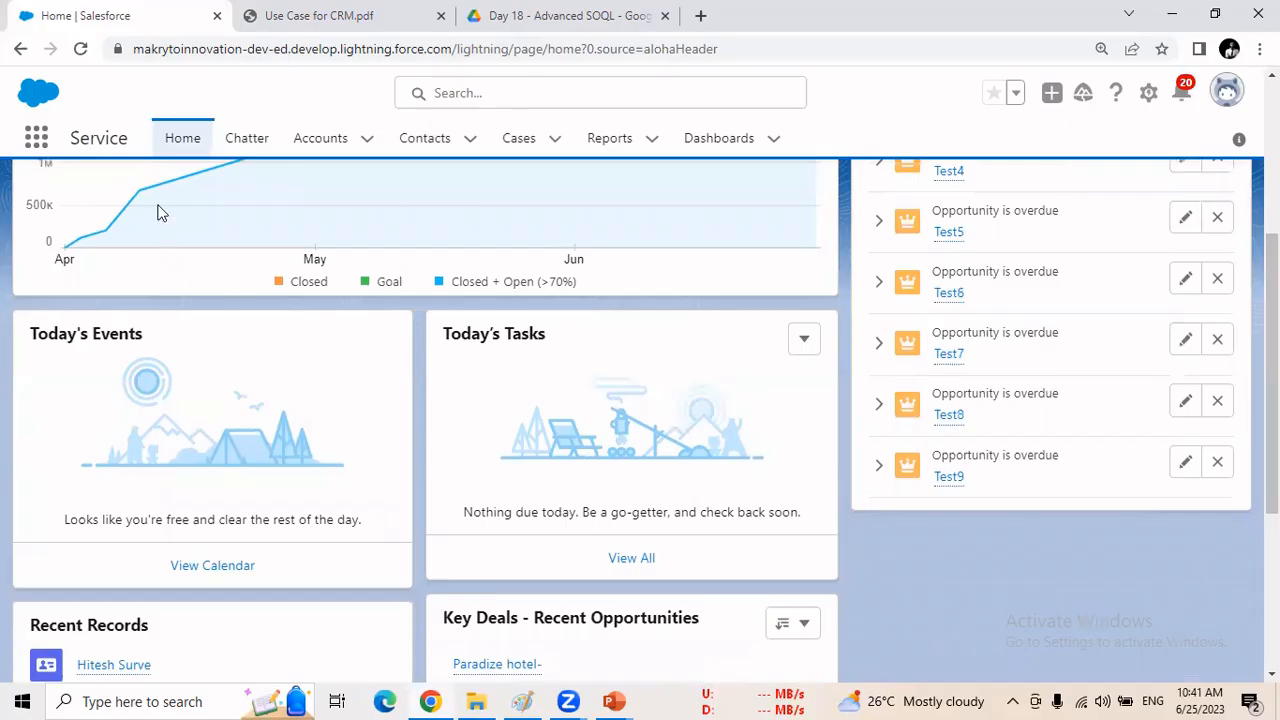
# Reload the home page and check the Today's Events, Today's Tasks and Recent Records sections.
pyautogui.click(80, 48)
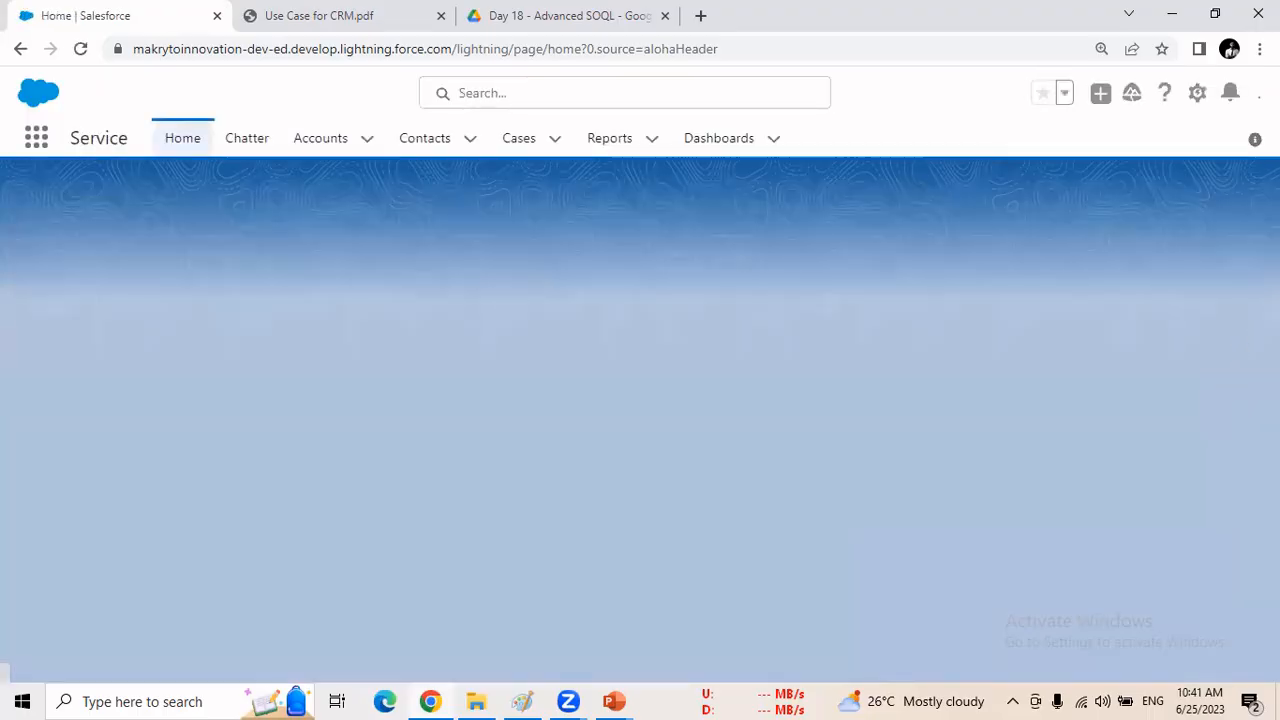
pyautogui.scroll(-4, 640, 400)
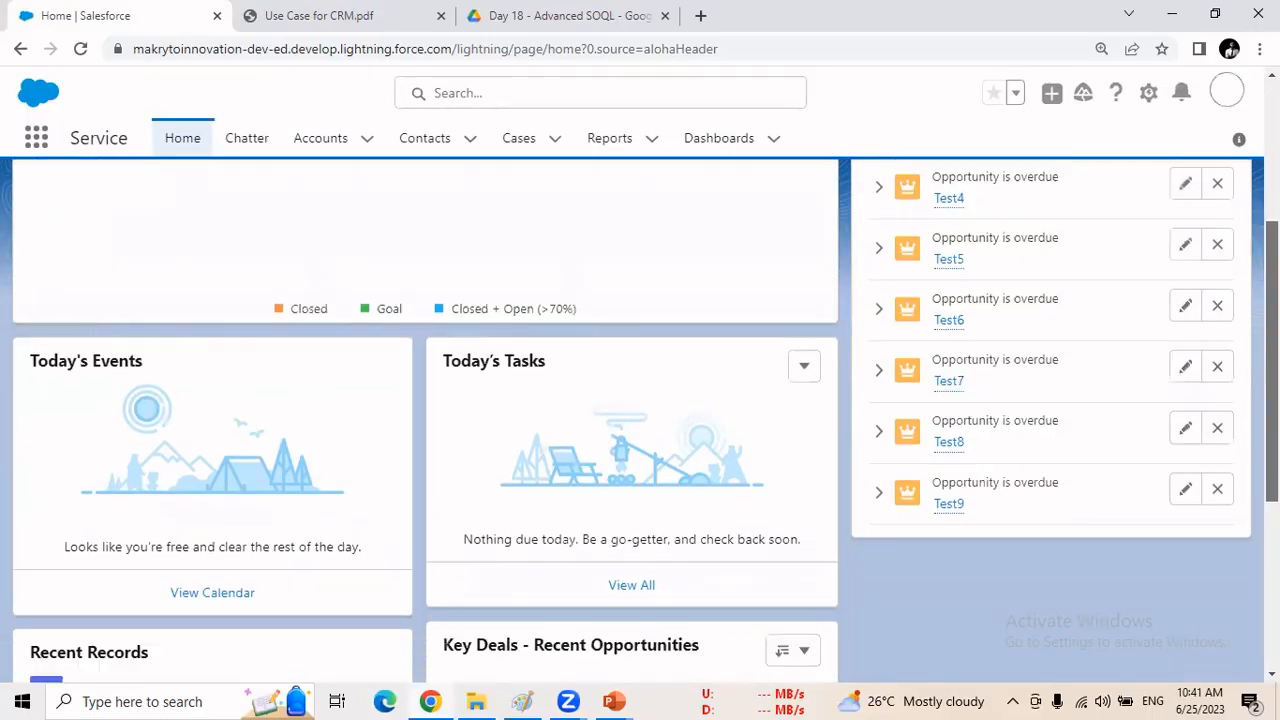
pyautogui.scroll(-3, 640, 400)
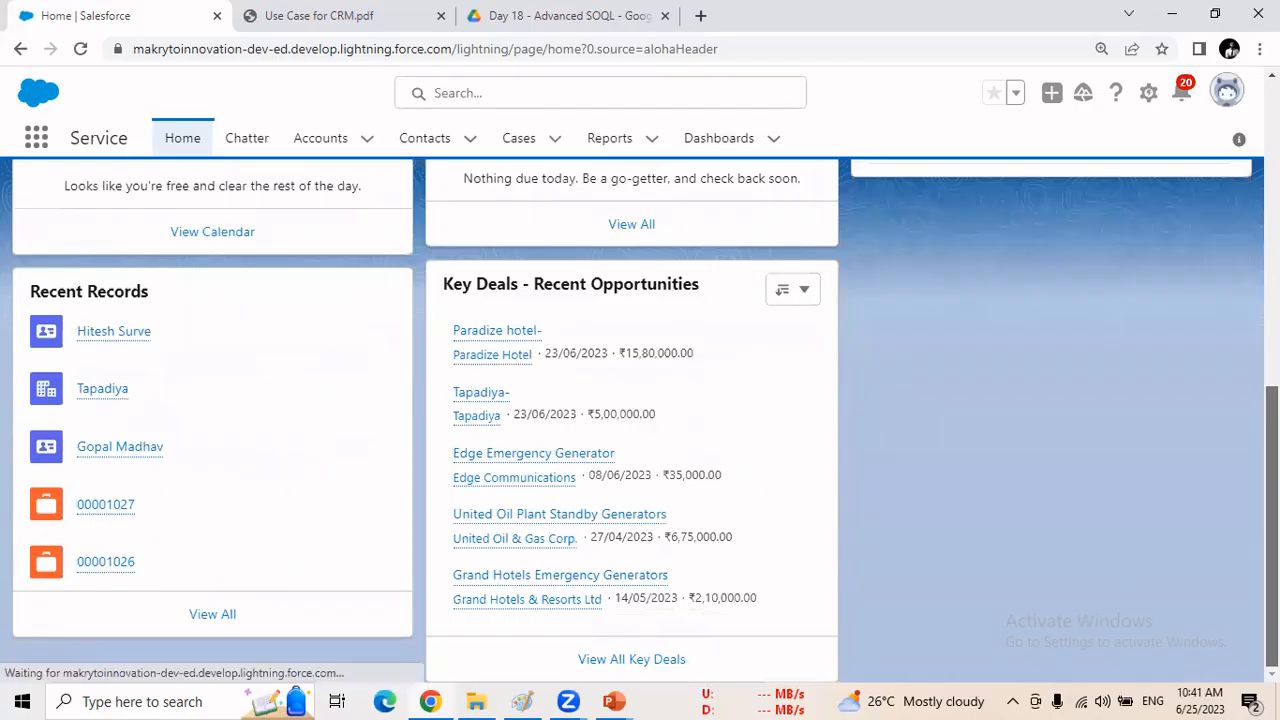
pyautogui.scroll(5, 640, 400)
pyautogui.scroll(2, 420, 129)
# Open the Paradize Hotel contact record and review its upcoming and past activities.
pyautogui.click(425, 138)
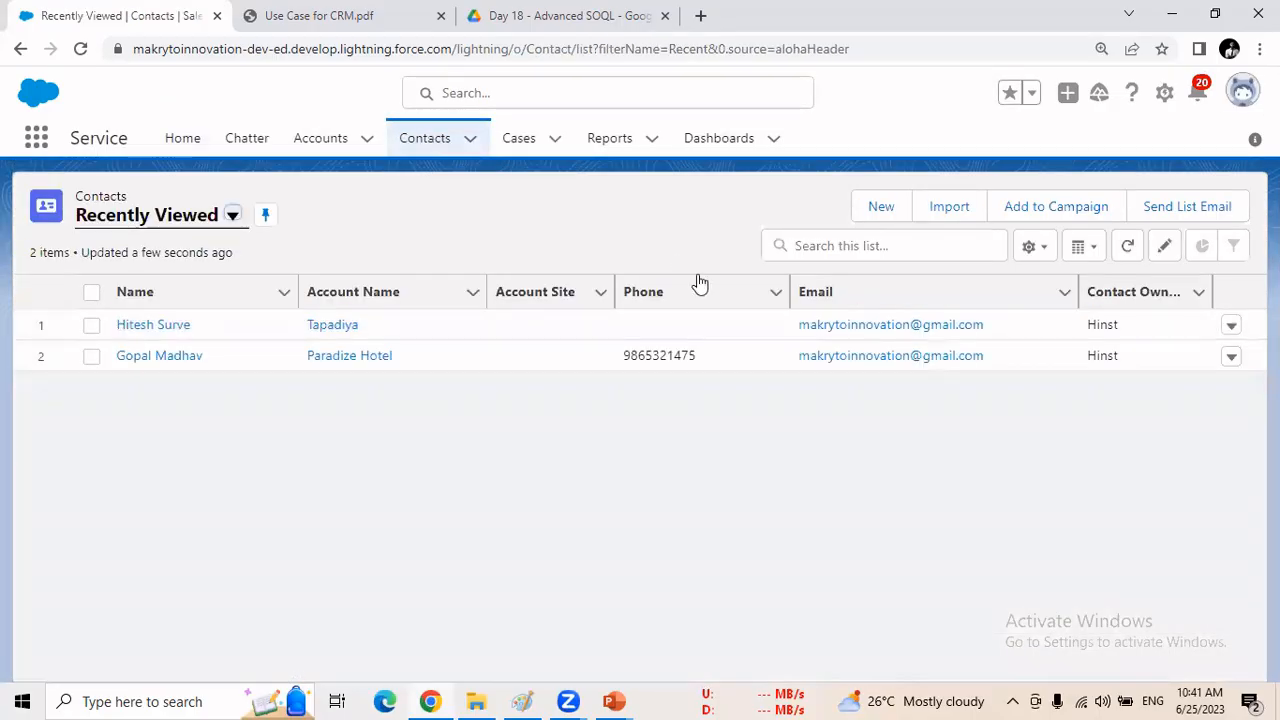
pyautogui.click(163, 358)
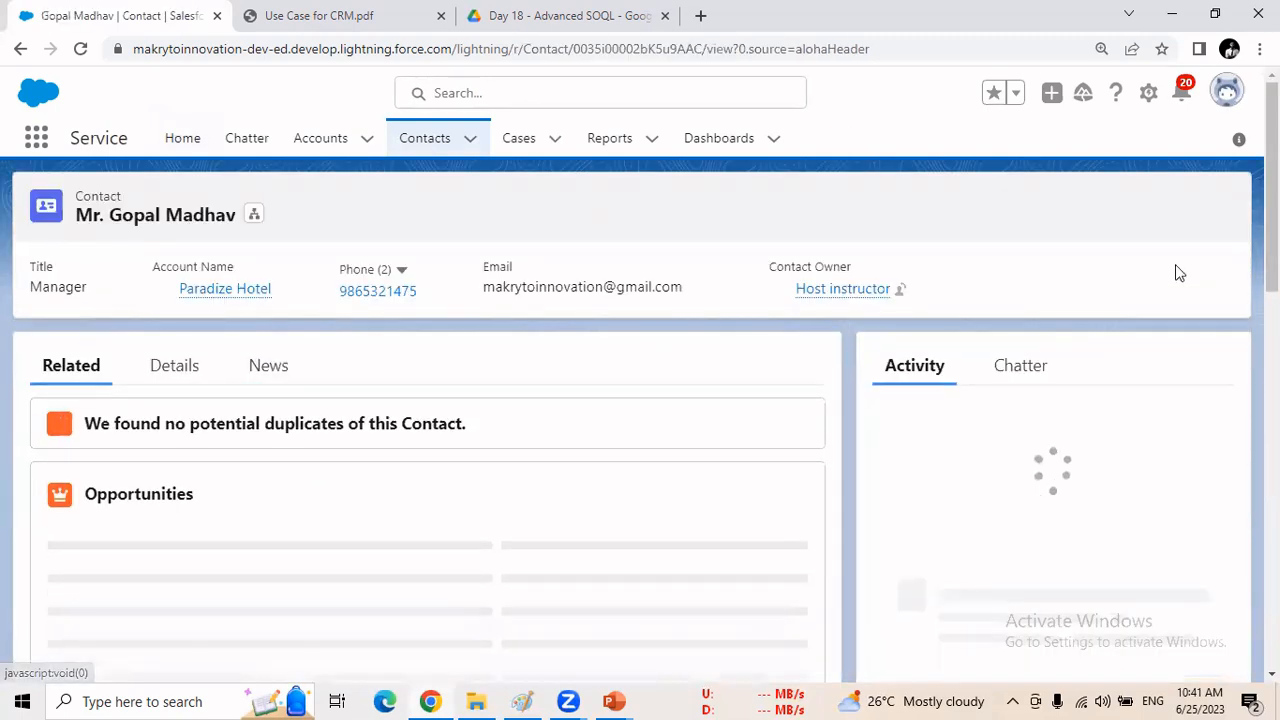
pyautogui.scroll(-1, 640, 450)
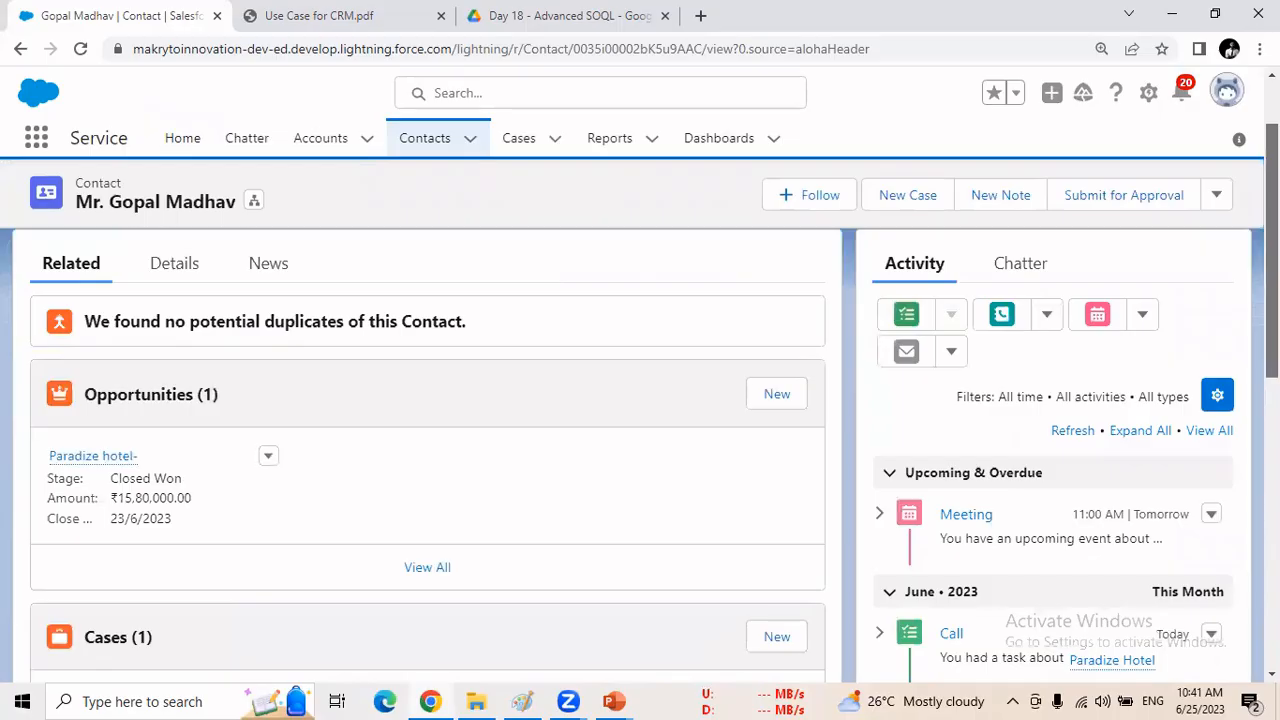
pyautogui.scroll(-2, 640, 450)
pyautogui.scroll(3, 640, 450)
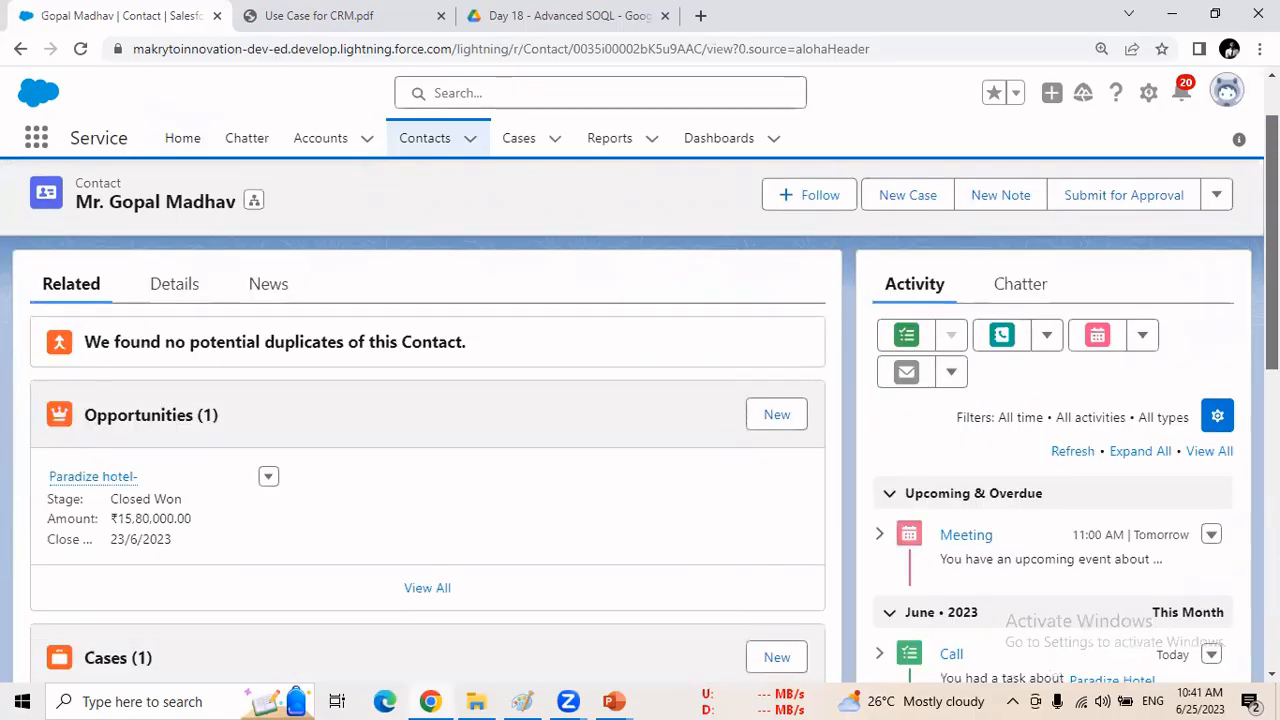
pyautogui.scroll(-2, 1121, 428)
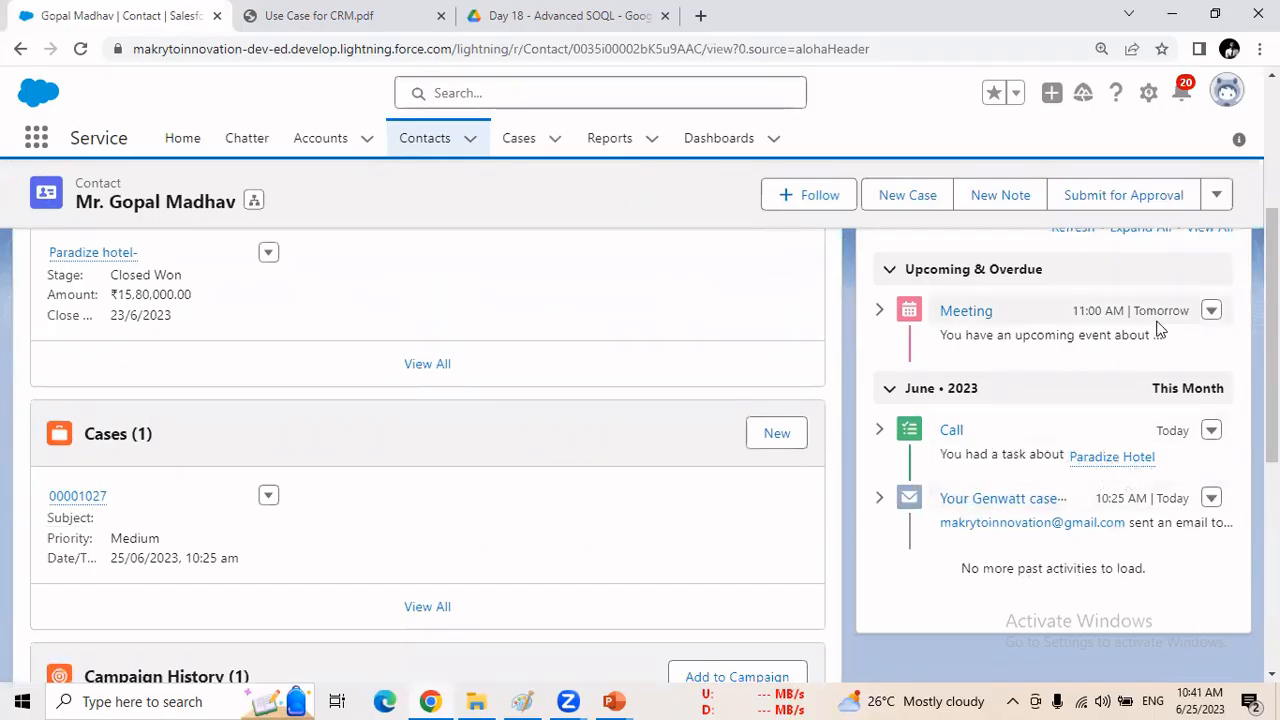
# Open the upcoming Meeting event, dismiss the meeting tip and review the event's details.
pyautogui.click(968, 313)
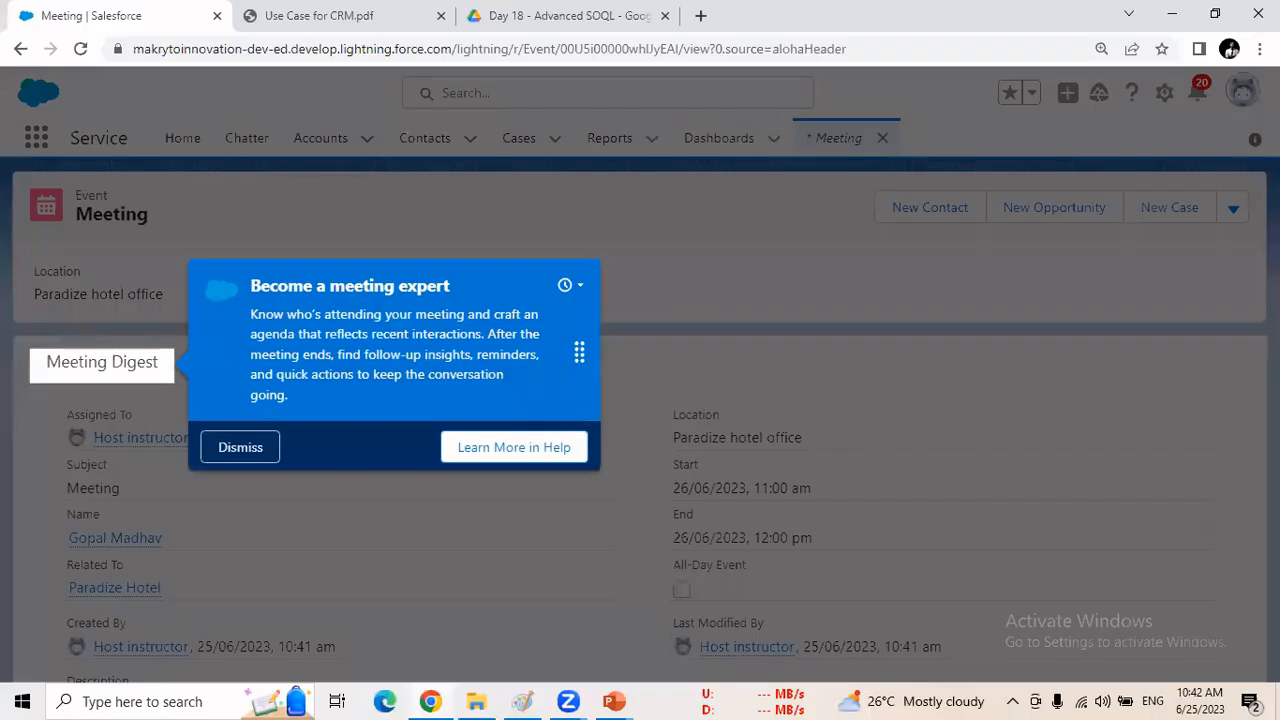
pyautogui.click(240, 447)
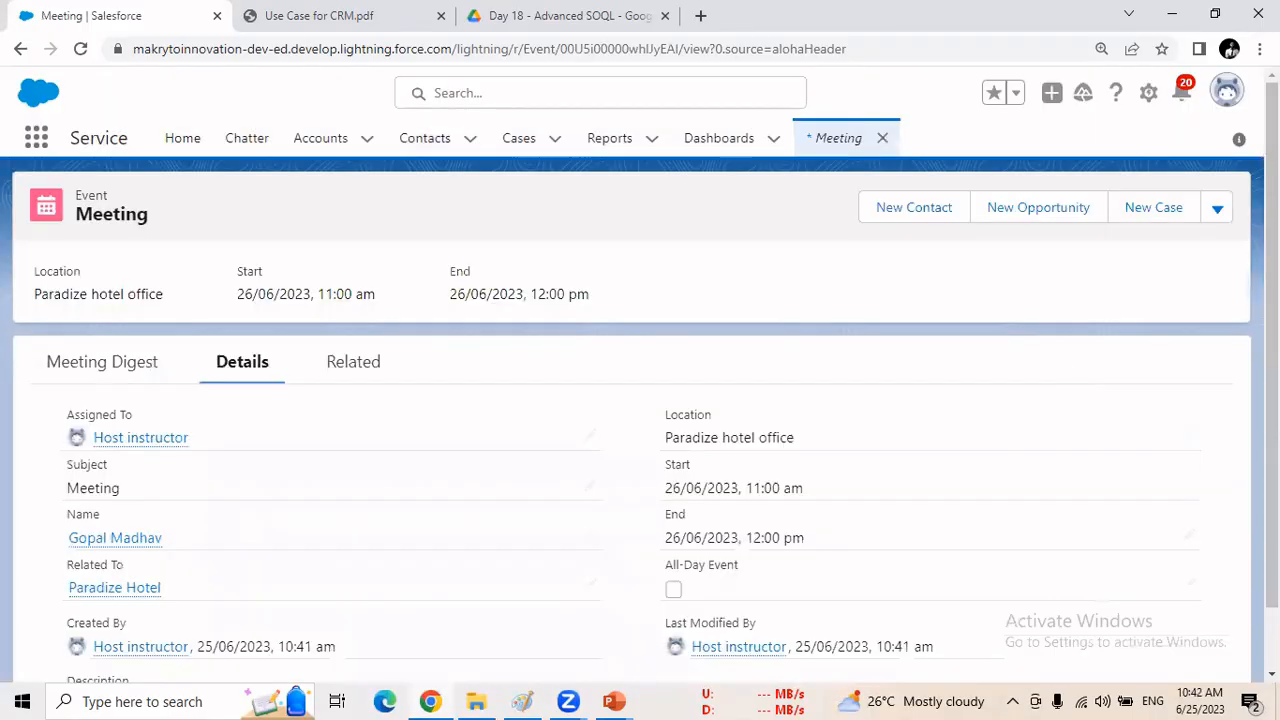
pyautogui.scroll(-1, 640, 450)
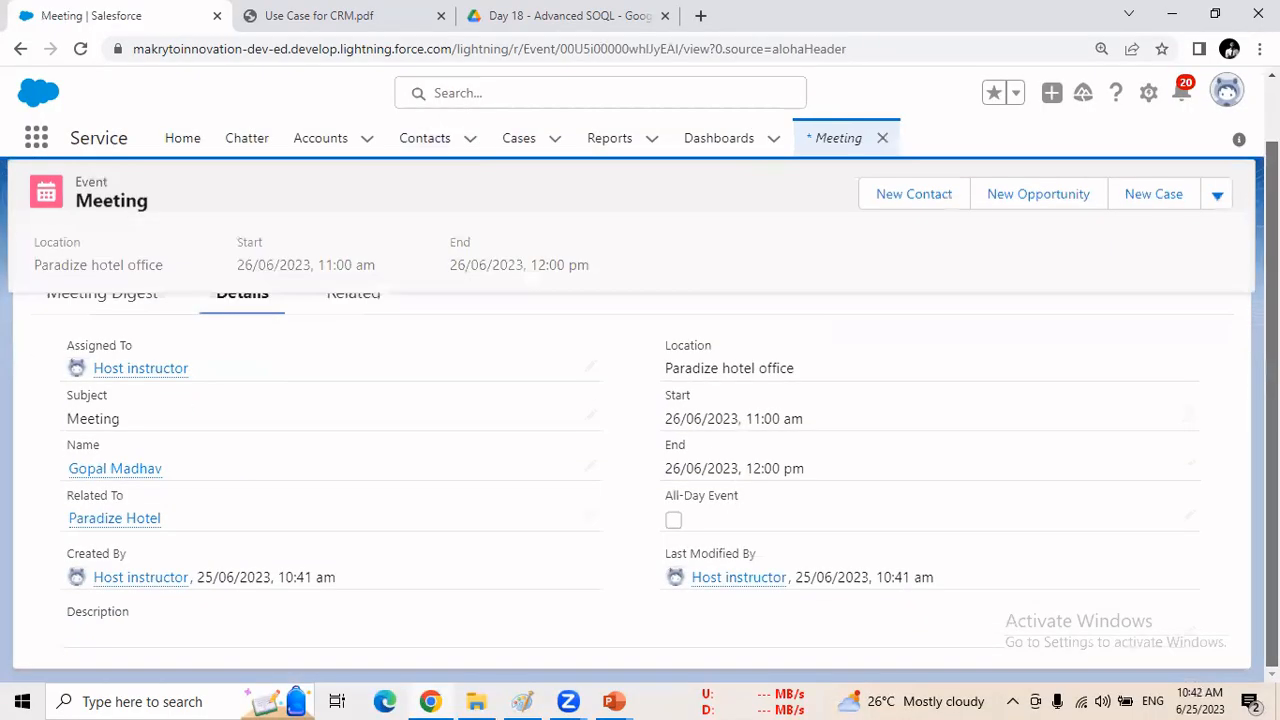
pyautogui.scroll(1, 640, 420)
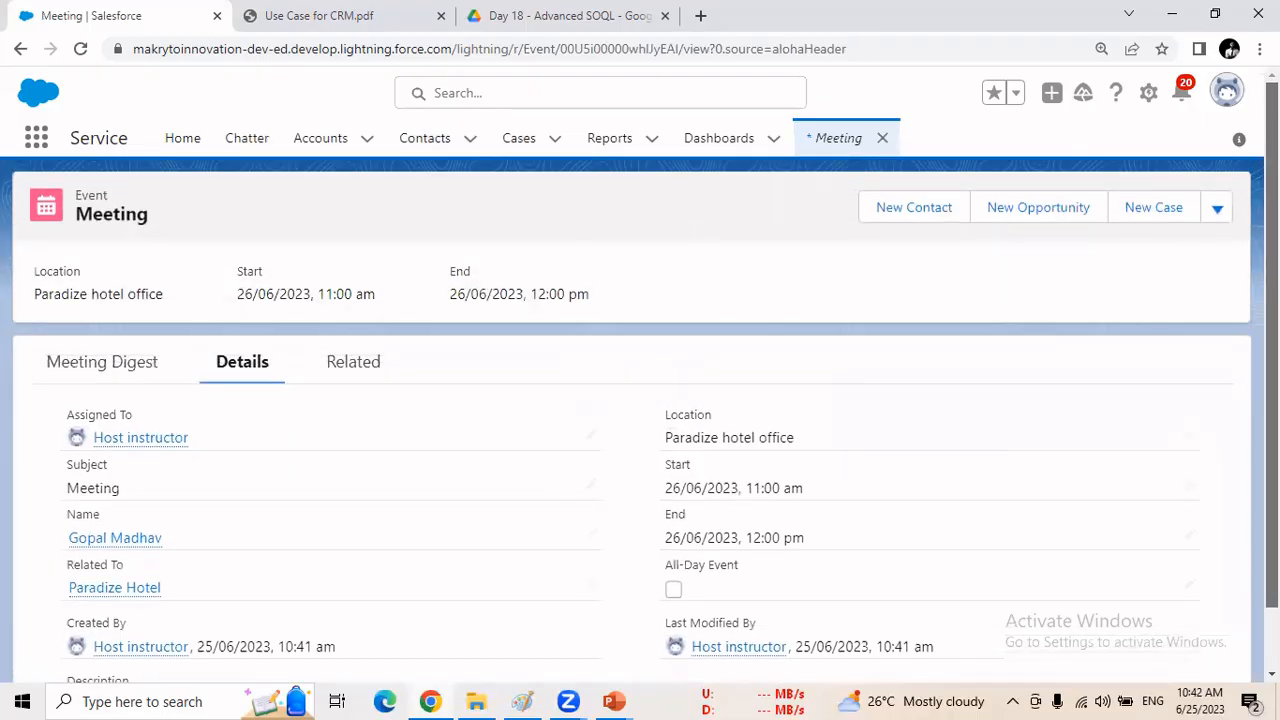
pyautogui.scroll(-1, 640, 450)
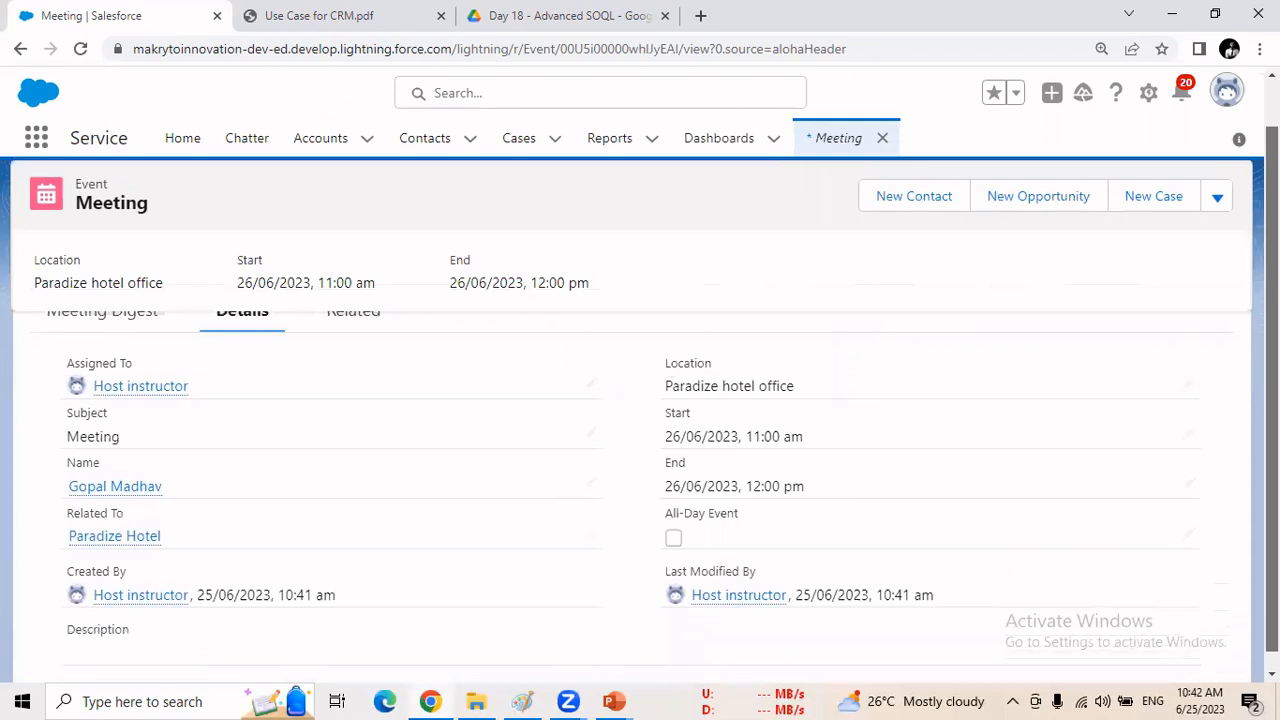
pyautogui.scroll(-1, 640, 450)
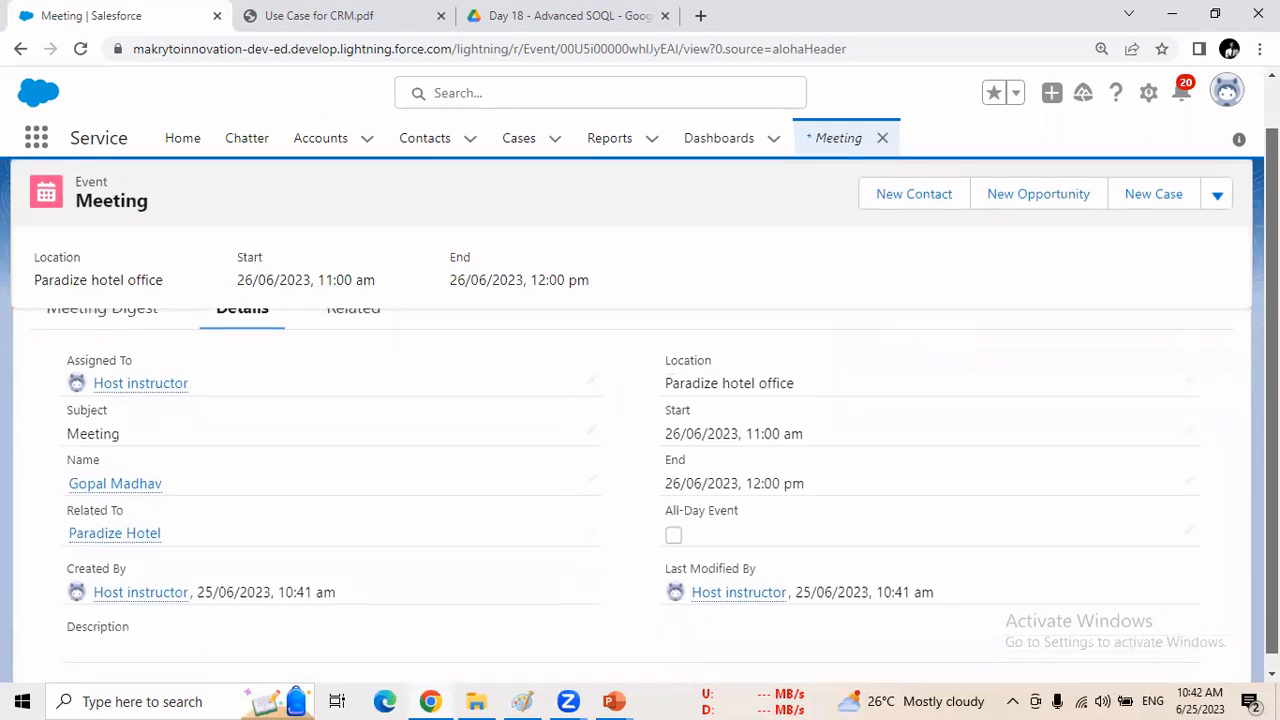
pyautogui.scroll(1, 640, 420)
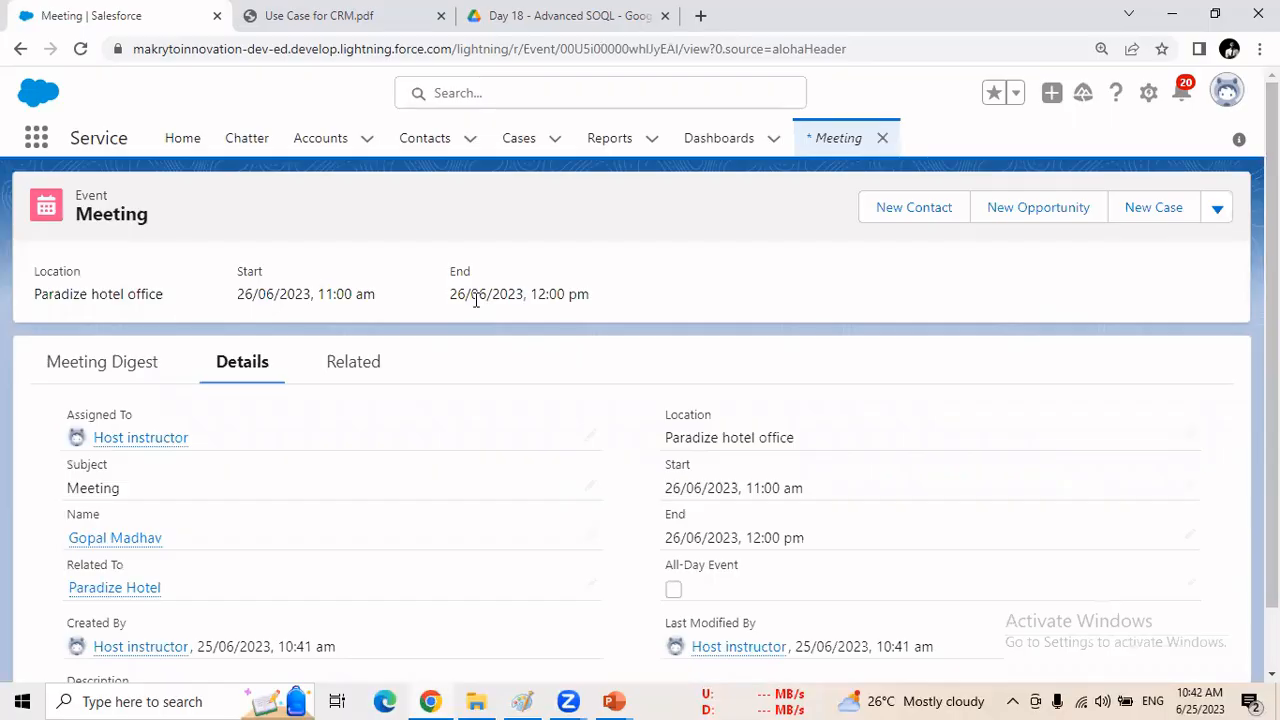
# Return to the home page and check whether the meeting is listed under Today's Events.
pyautogui.click(199, 152)
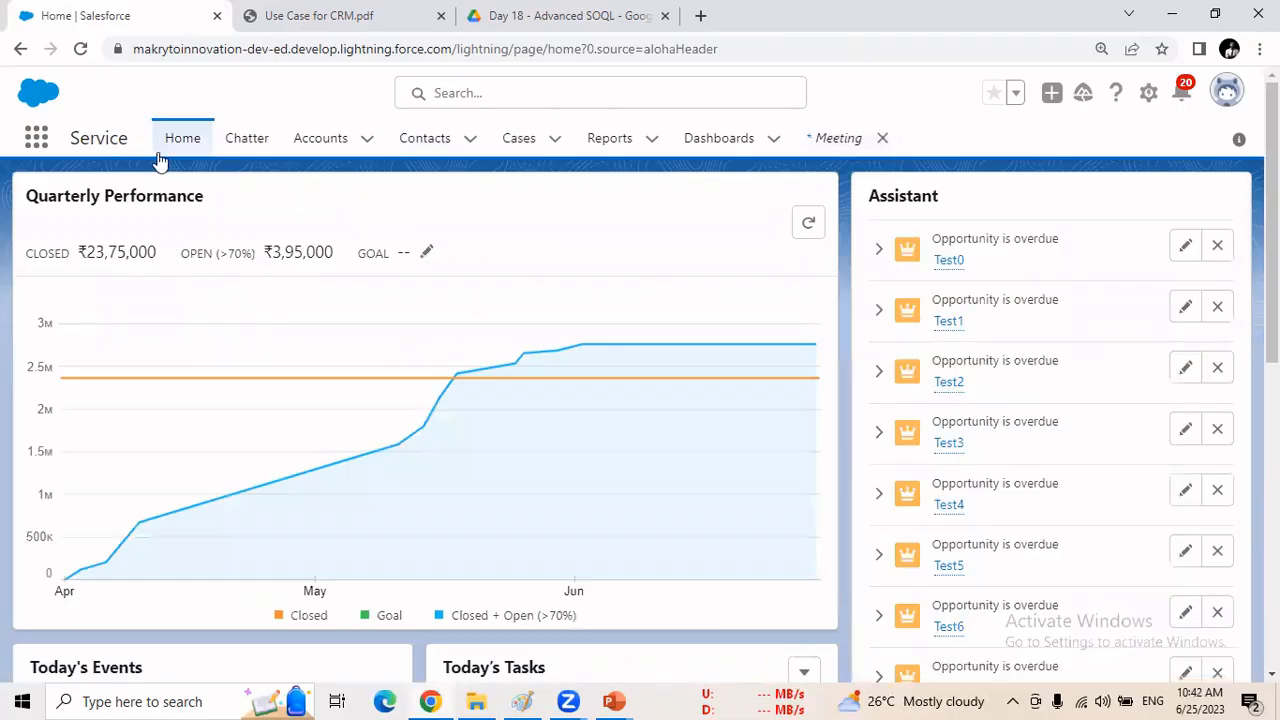
pyautogui.scroll(-5, 1220, 500)
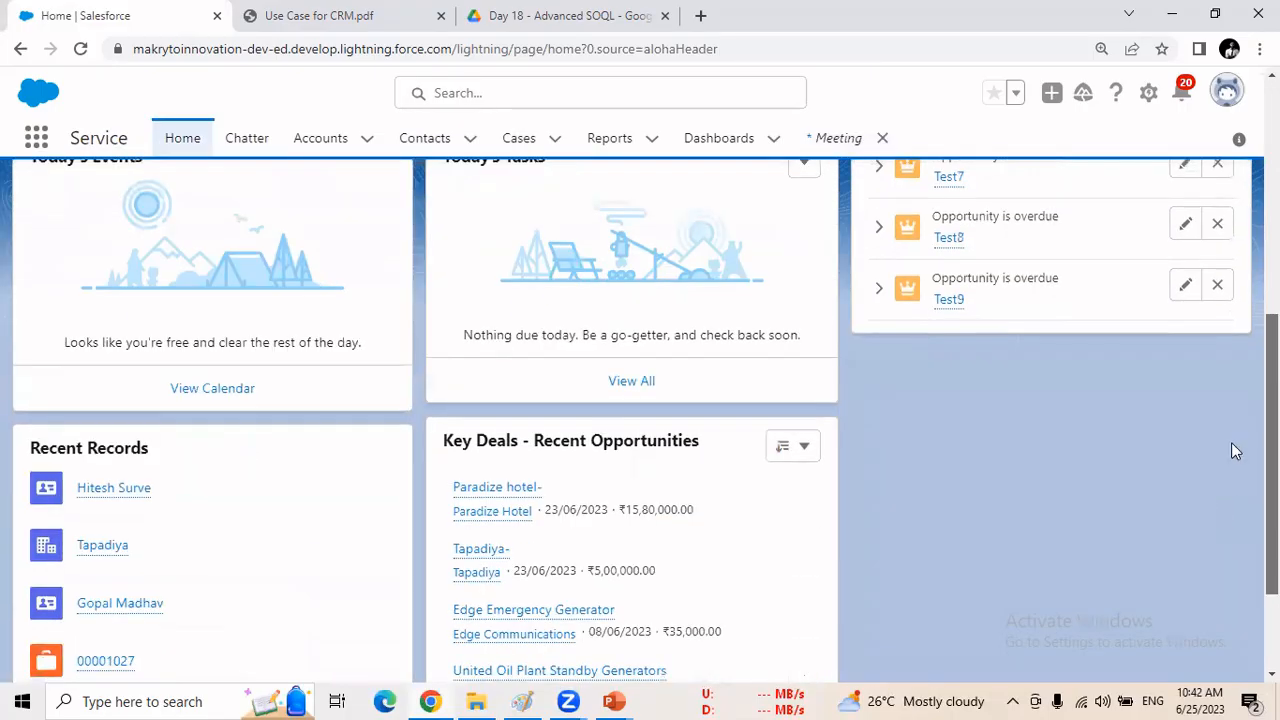
pyautogui.scroll(1, 1234, 449)
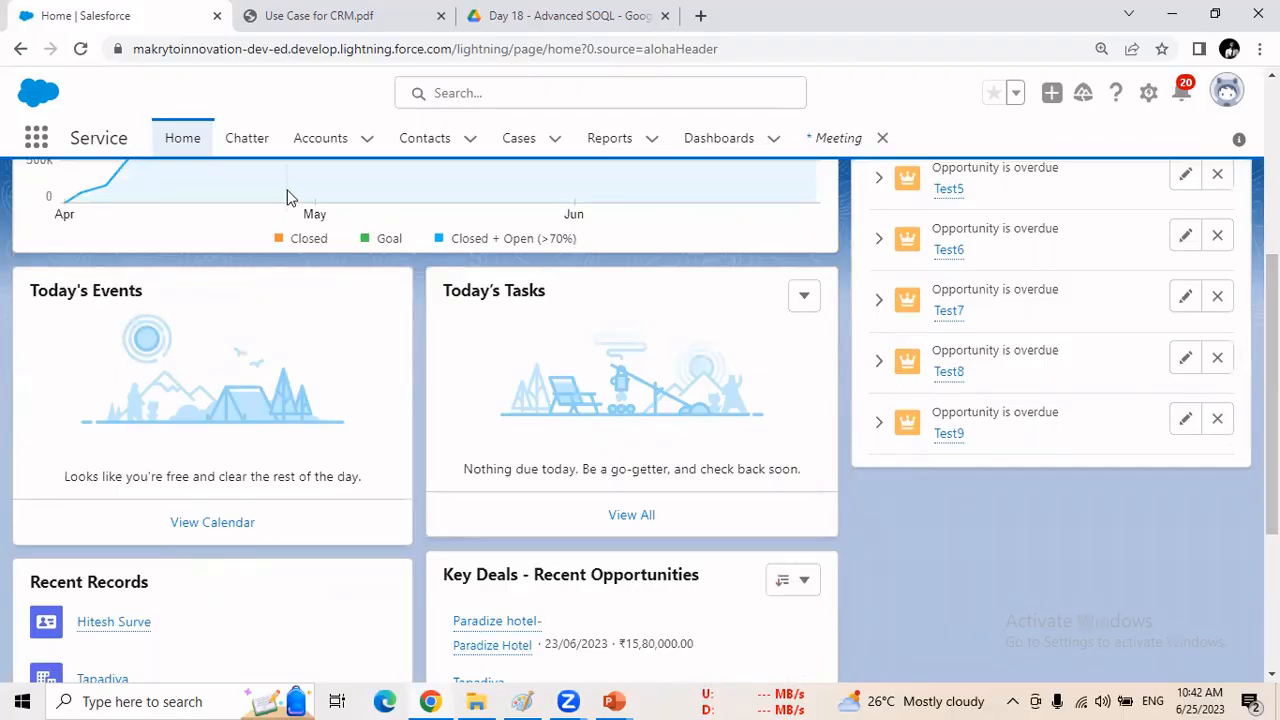
# Reopen the Meeting event from the Paradize Hotel contact's upcoming activities.
pyautogui.click(423, 148)
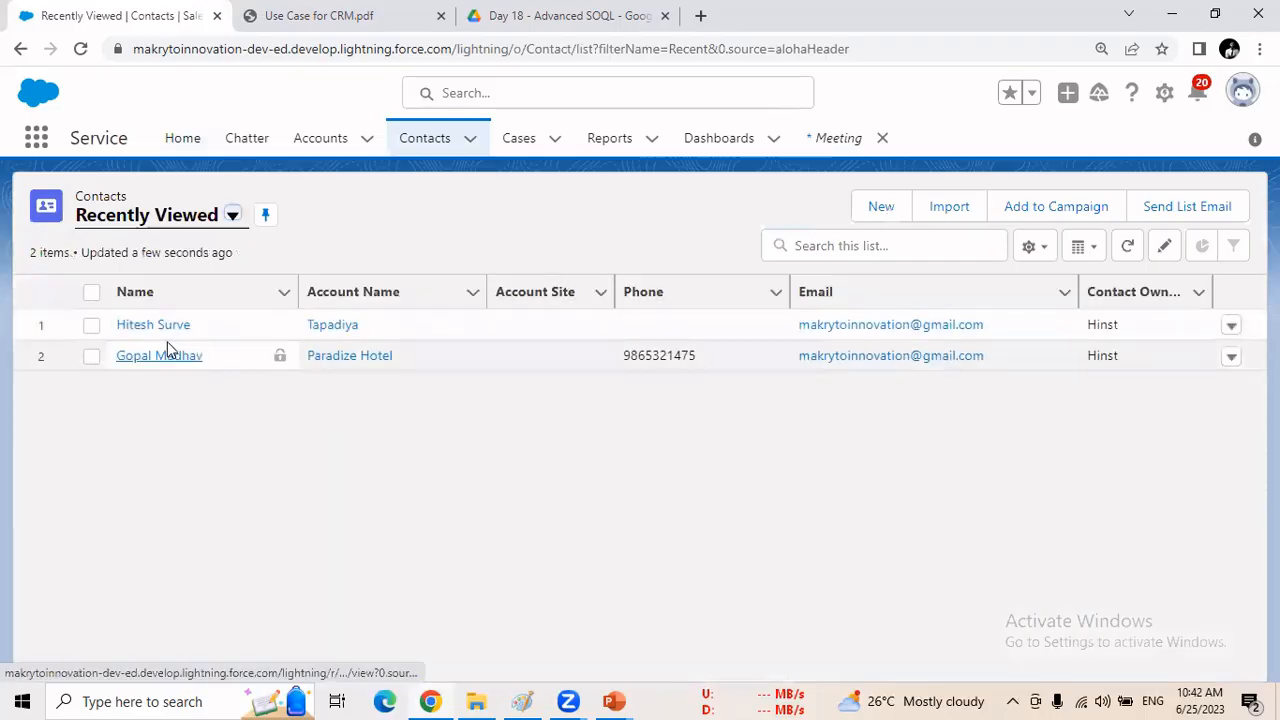
pyautogui.click(160, 356)
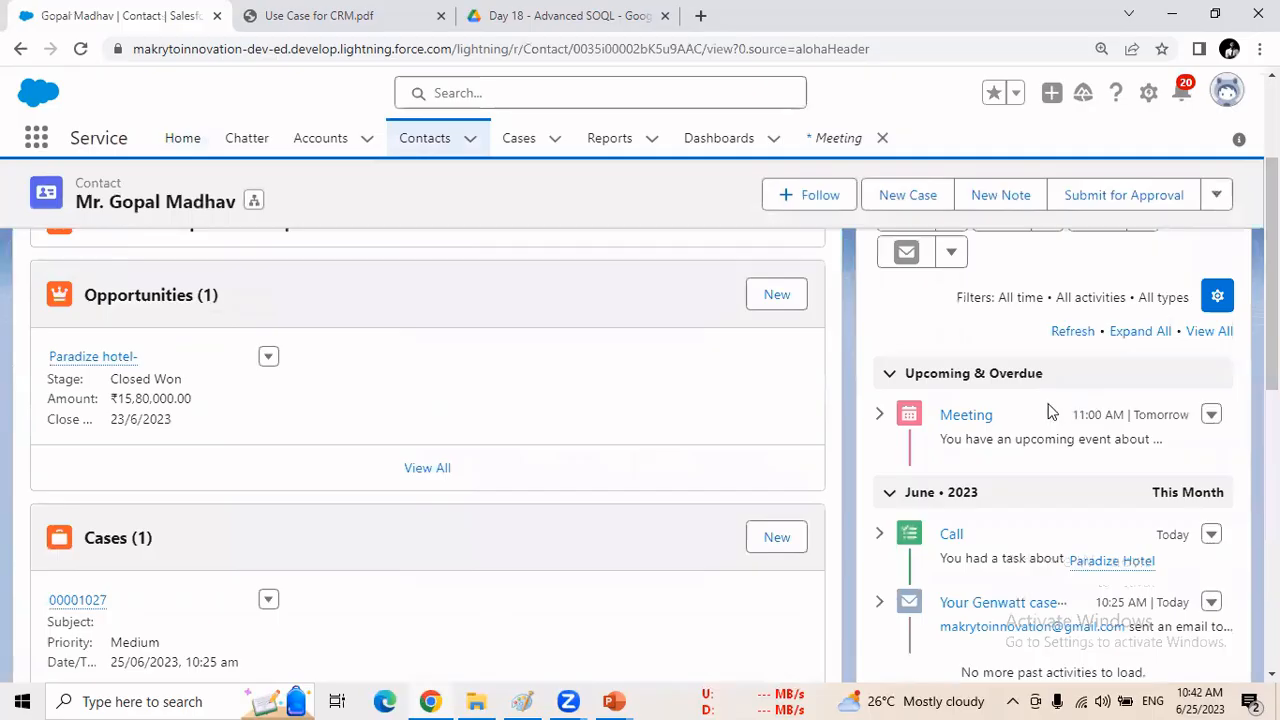
pyautogui.click(966, 416)
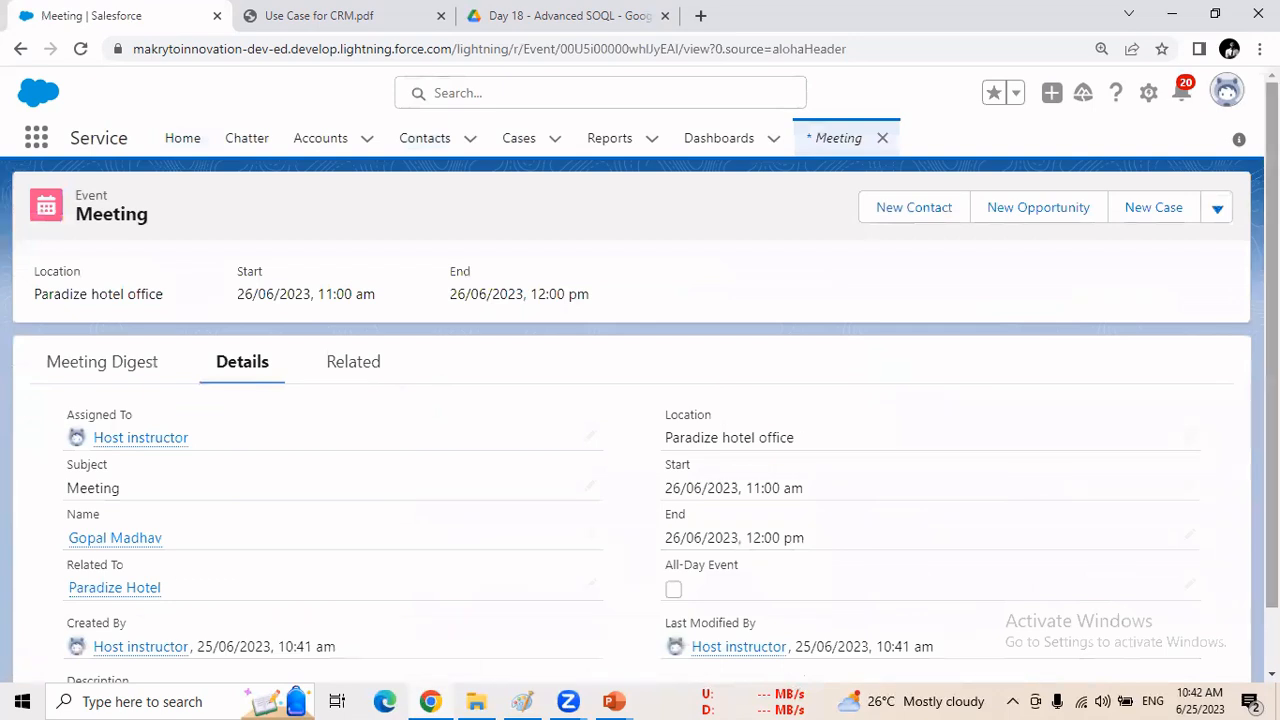
pyautogui.scroll(-1, 660, 386)
pyautogui.scroll(1, 972, 386)
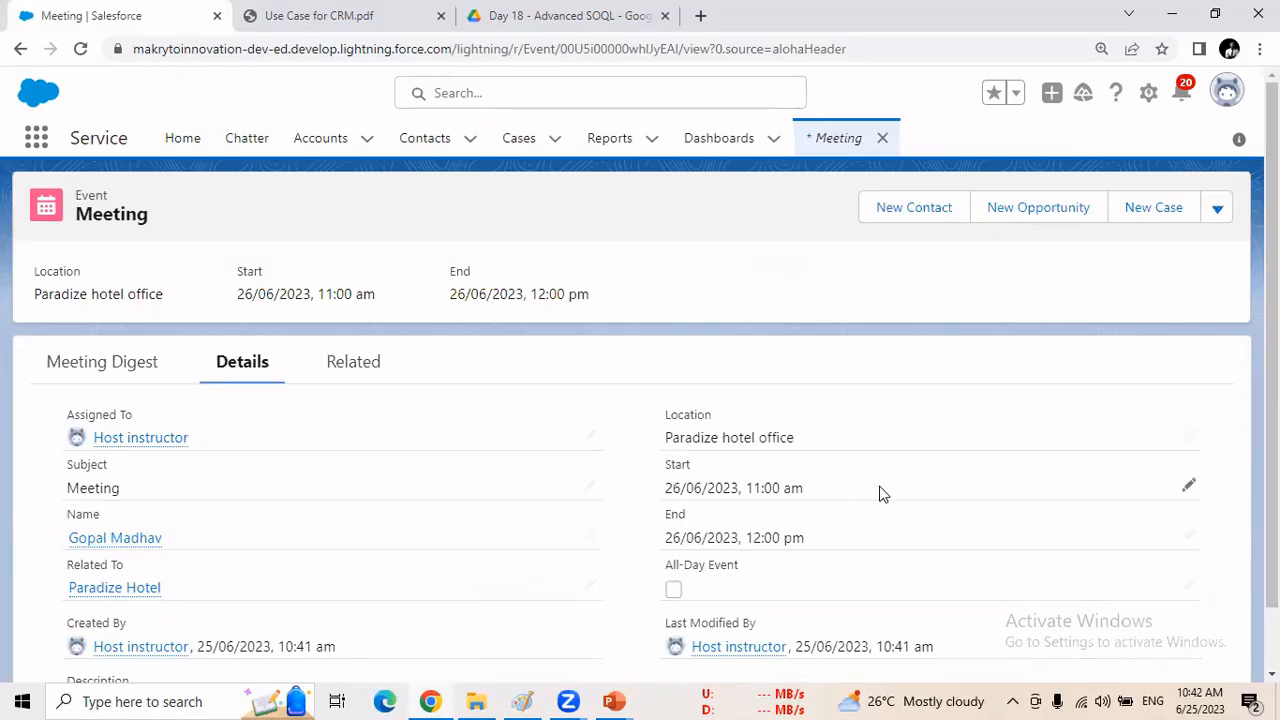
# Set the meeting's start date to 25-Jun-2023 and save the event.
pyautogui.click(1188, 494)
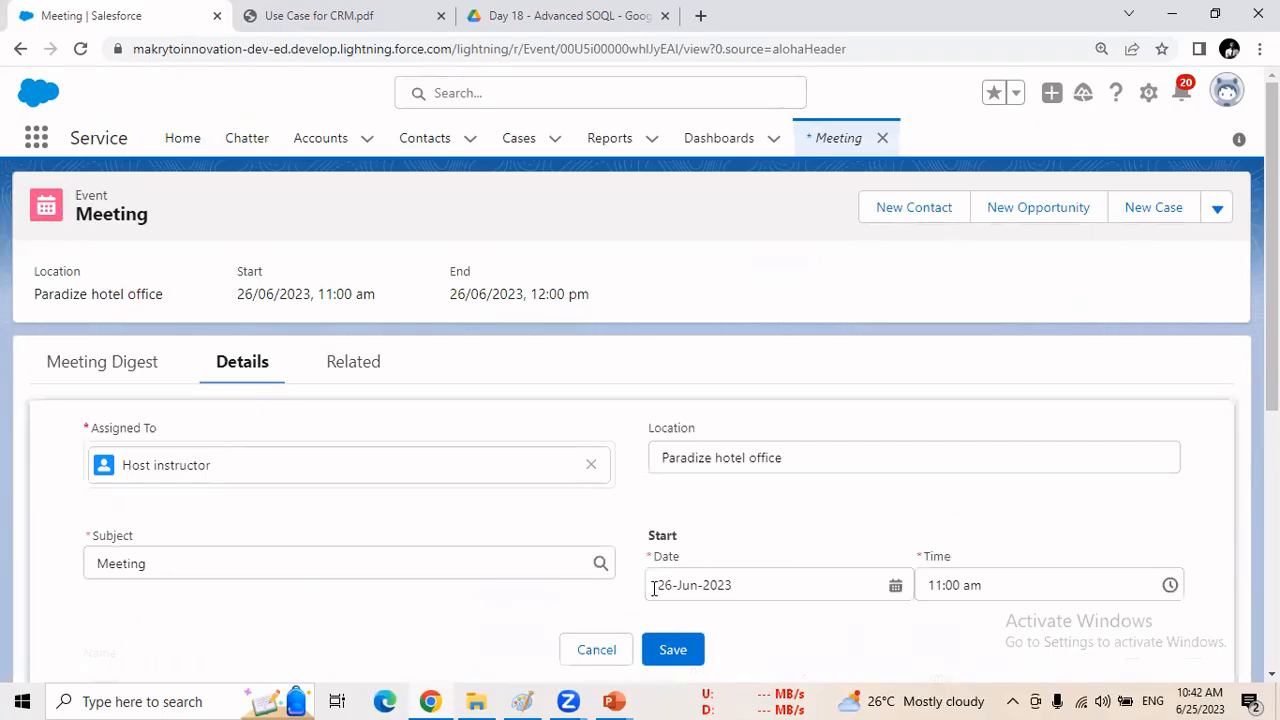
pyautogui.click(894, 584)
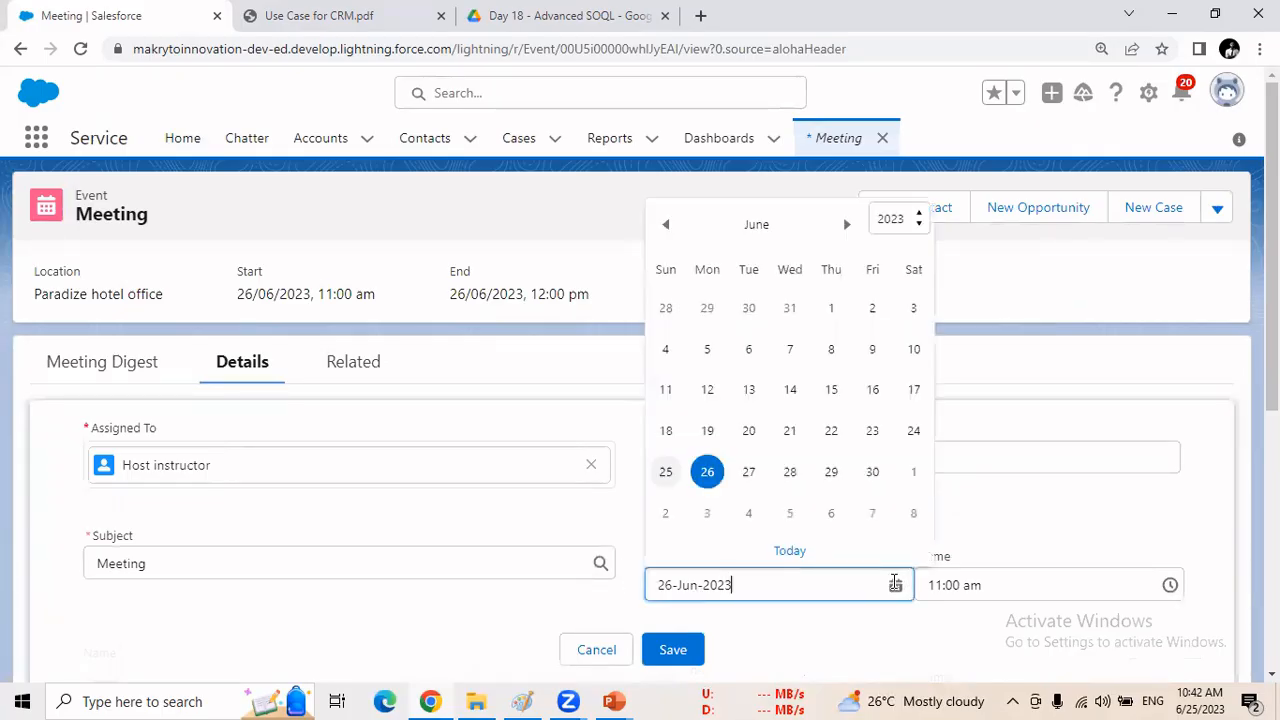
pyautogui.click(674, 480)
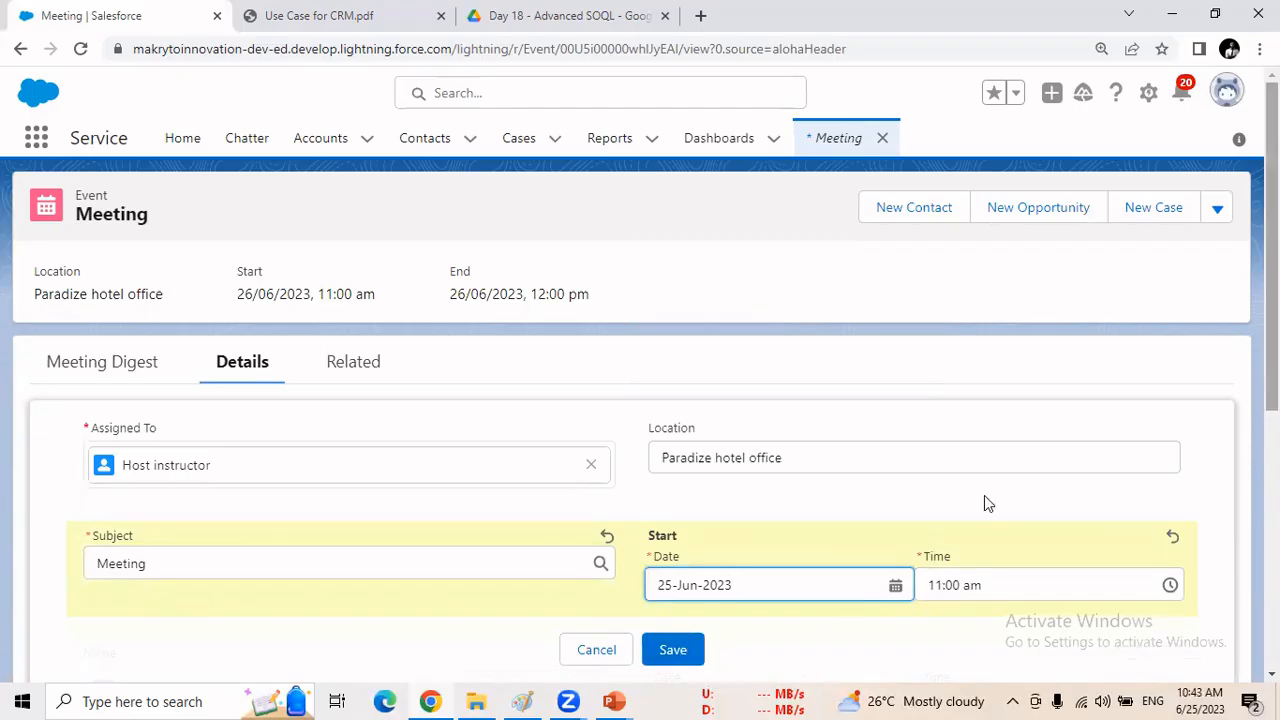
pyautogui.click(664, 650)
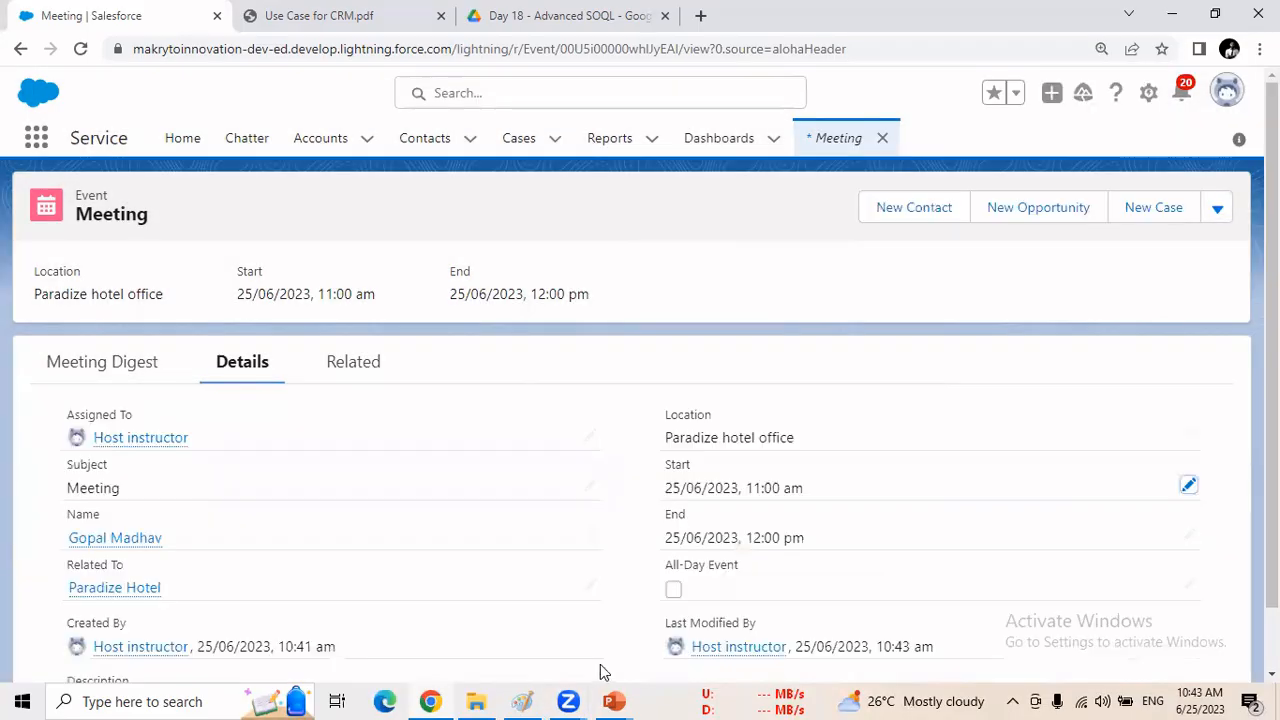
# Check the meeting's end date in its calendar and save the event.
pyautogui.click(1188, 537)
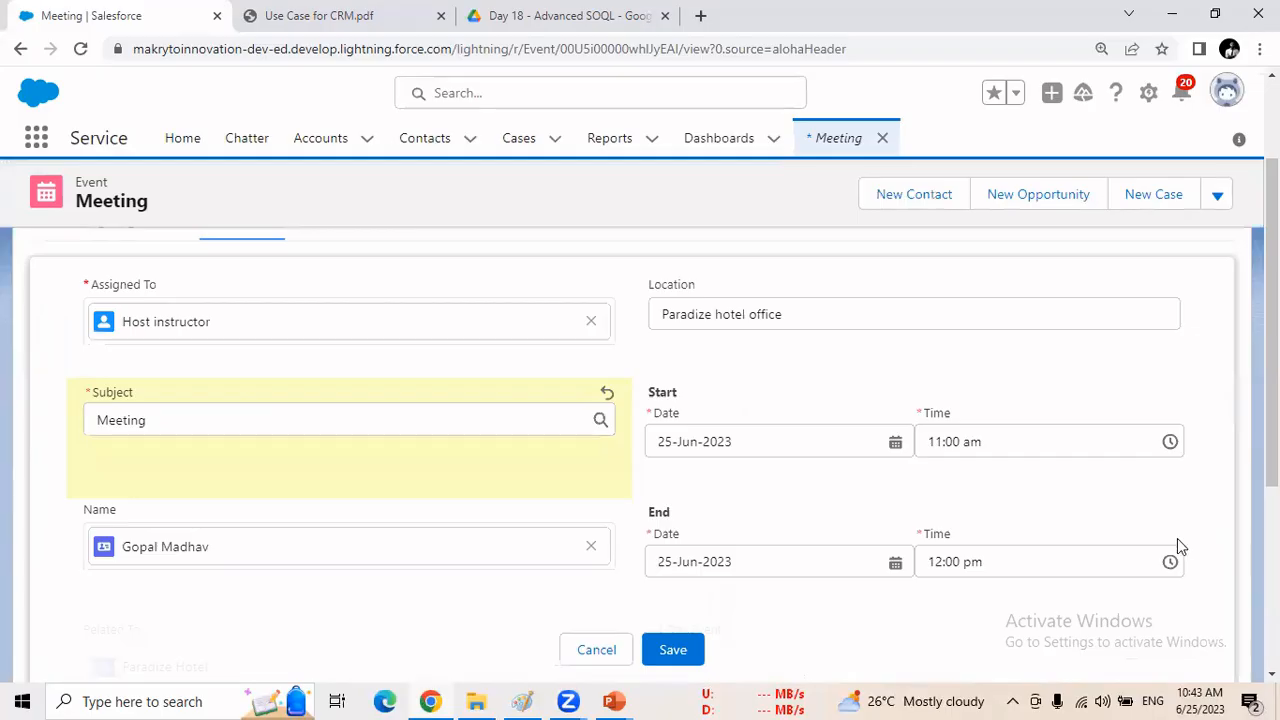
pyautogui.click(895, 577)
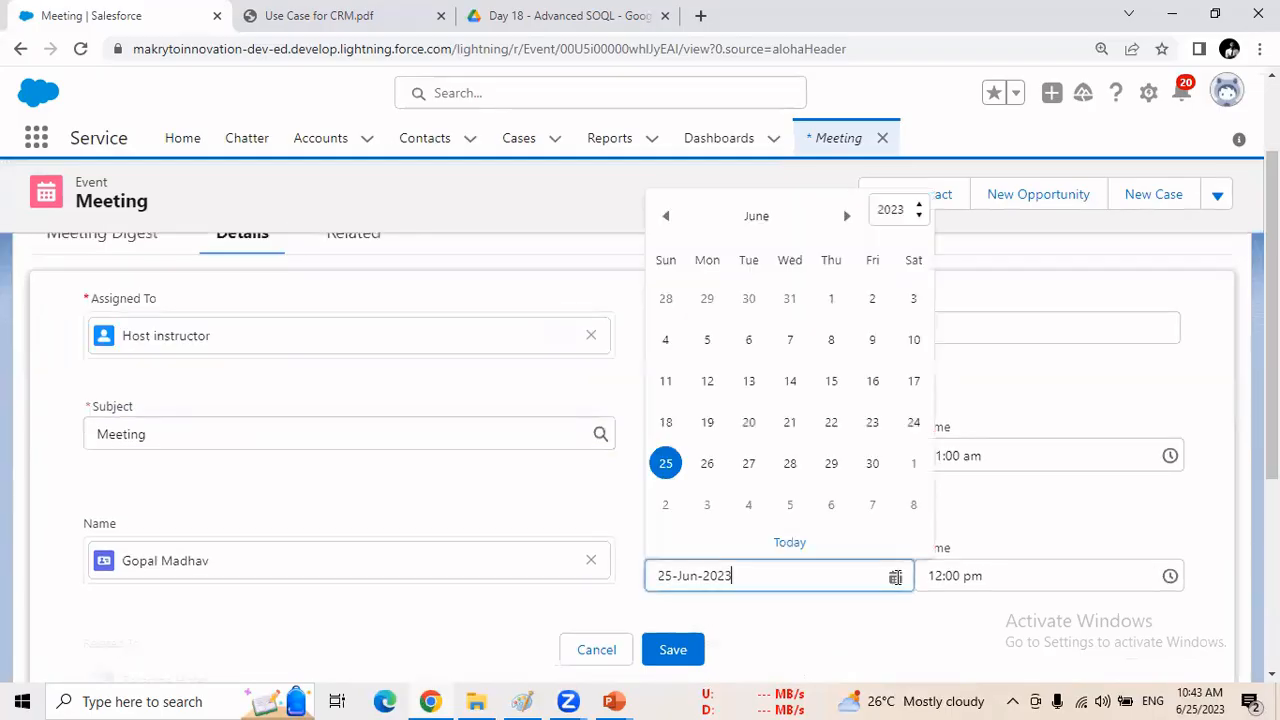
pyautogui.click(671, 660)
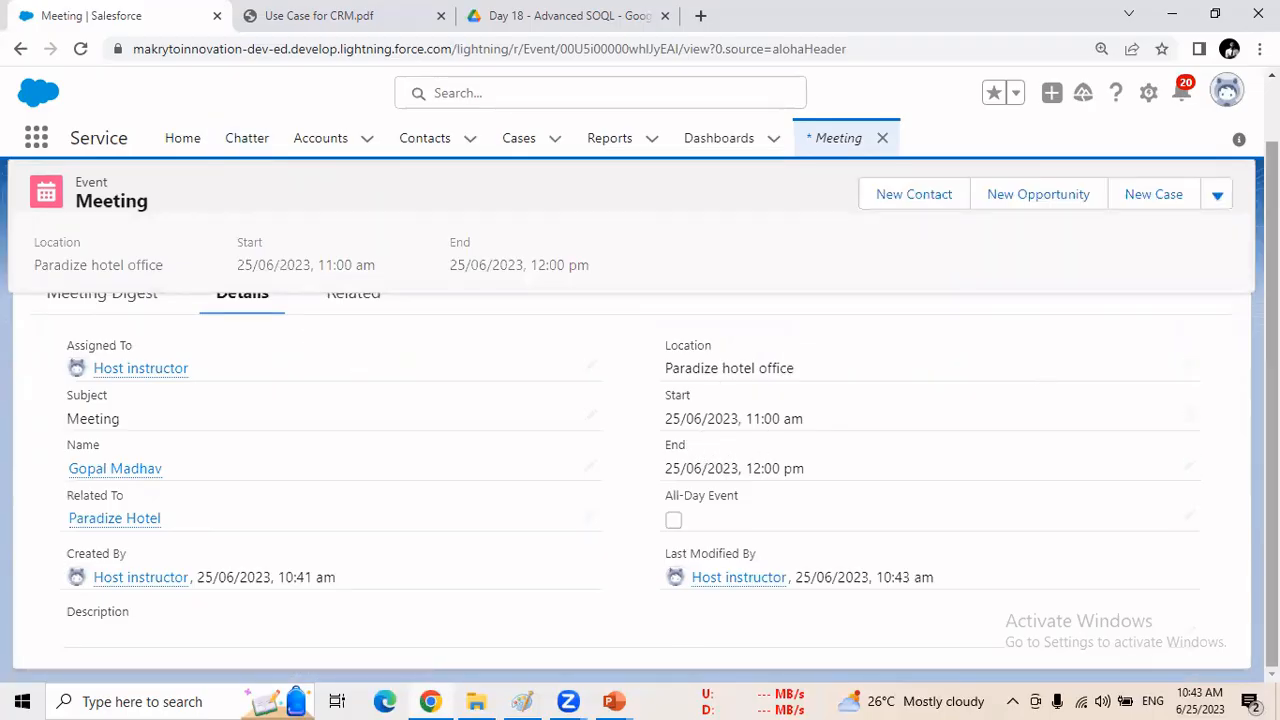
# Go back to the home page and check the rescheduled meeting under Today's Events.
pyautogui.moveTo(1271, 290); pyautogui.dragTo(1271, 228)
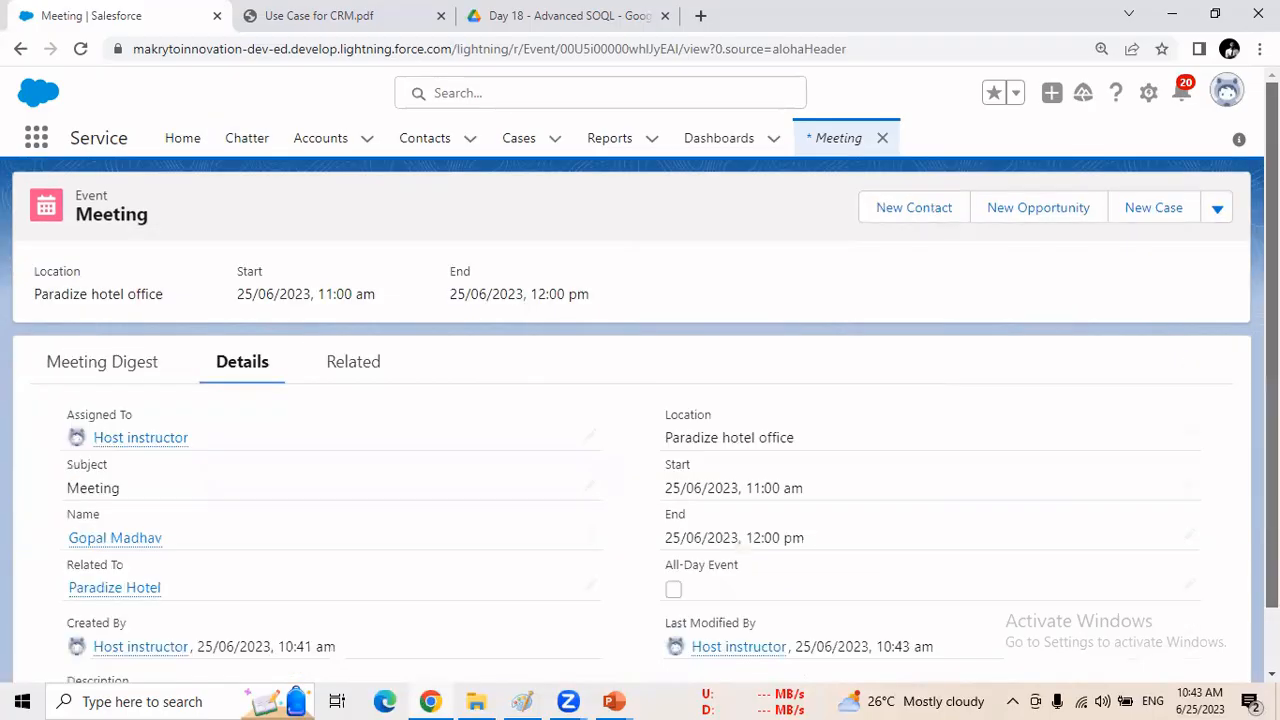
pyautogui.click(180, 139)
pyautogui.scroll(-3, 1247, 462)
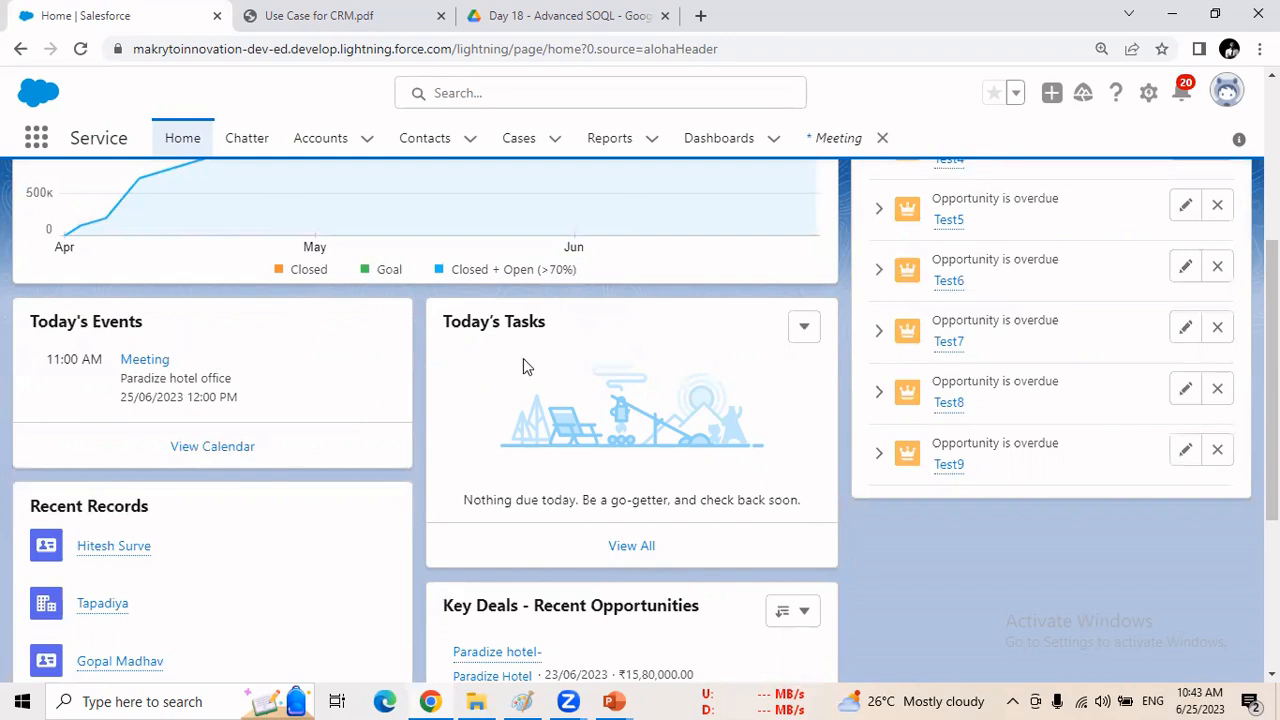
# Return to the Paradize Hotel contact and open its upcoming Meeting event.
pyautogui.click(430, 138)
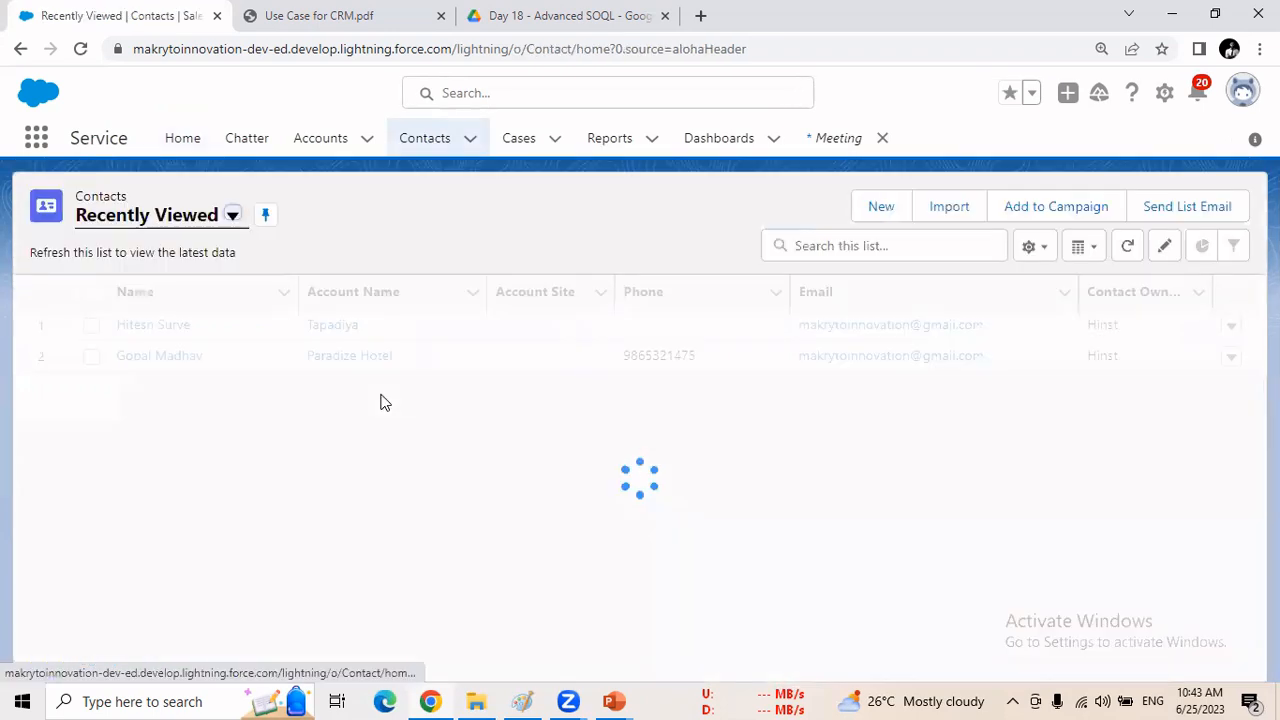
pyautogui.click(148, 356)
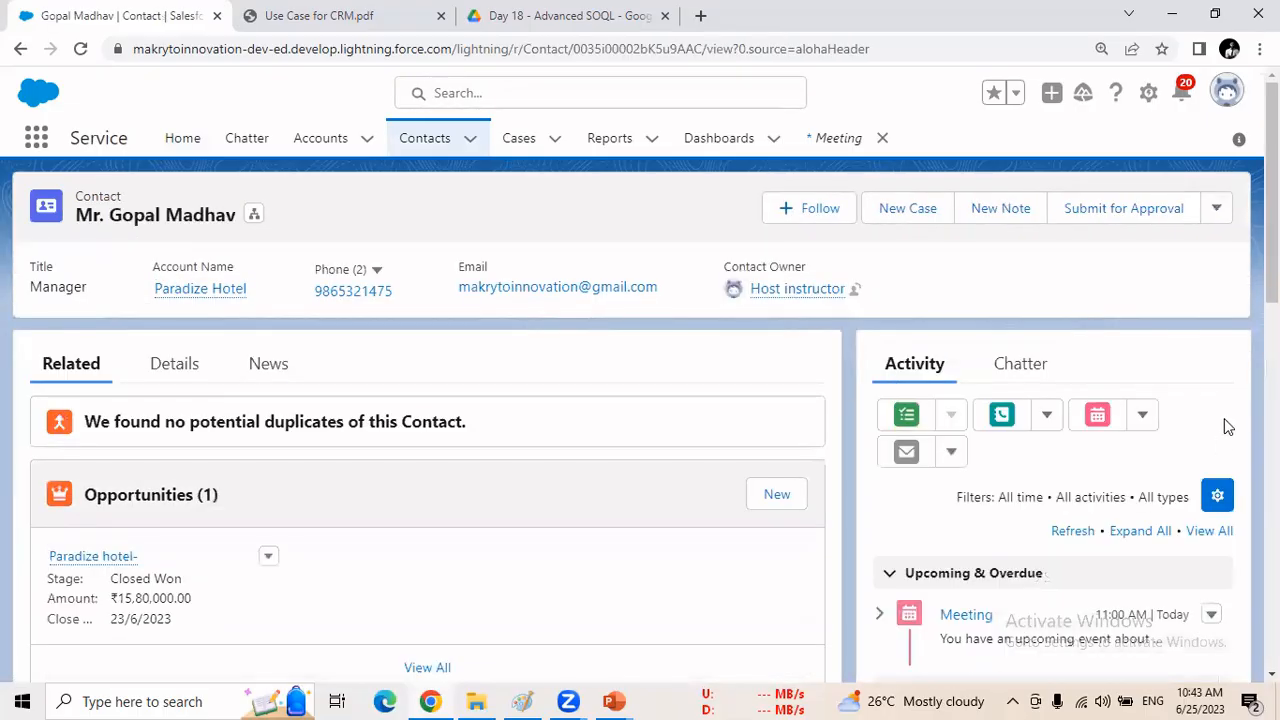
pyautogui.scroll(-2, 1211, 351)
pyautogui.click(973, 413)
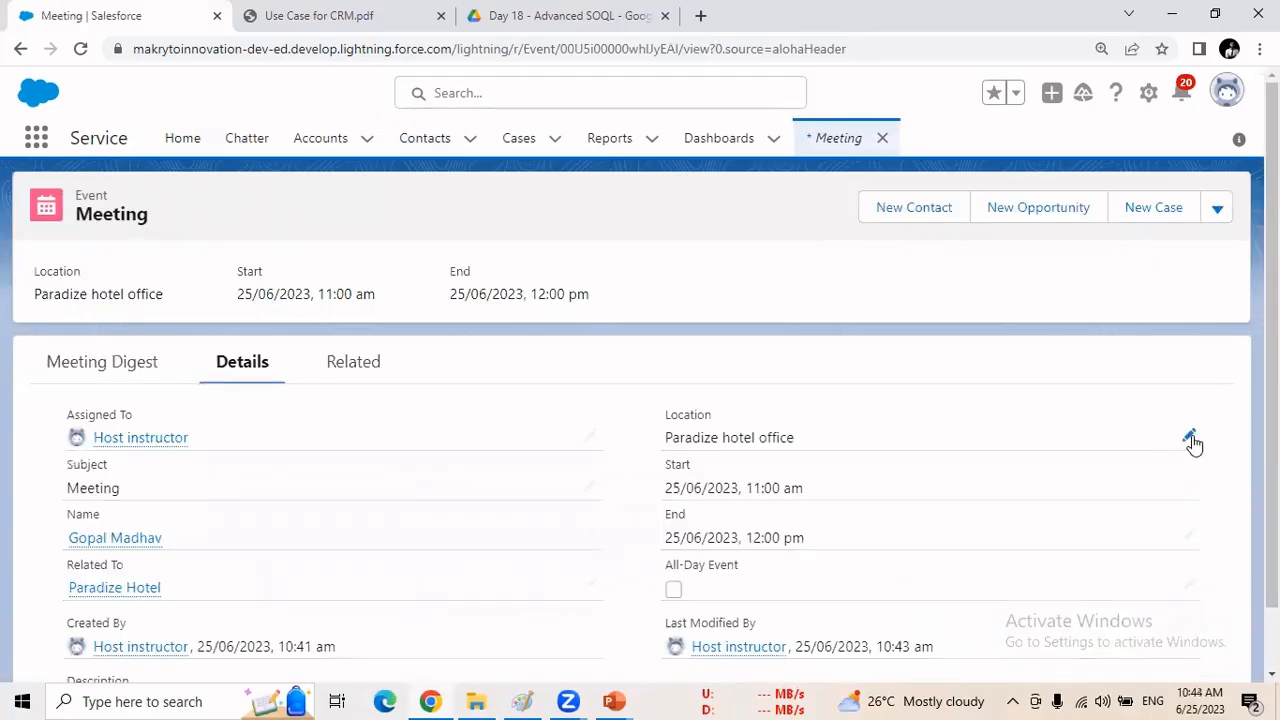
# Open the Meeting event for editing, check its start date in the calendar and save the event.
pyautogui.click(1189, 487)
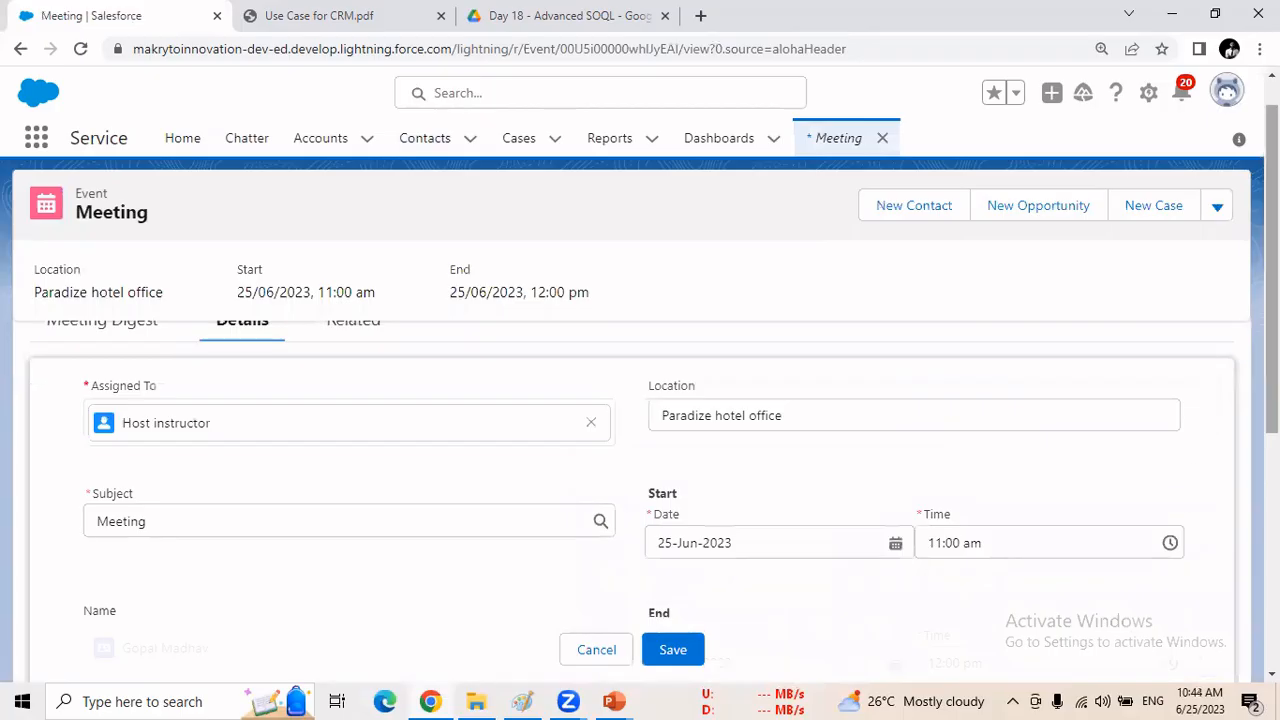
pyautogui.scroll(-2, 1126, 486)
pyautogui.click(896, 317)
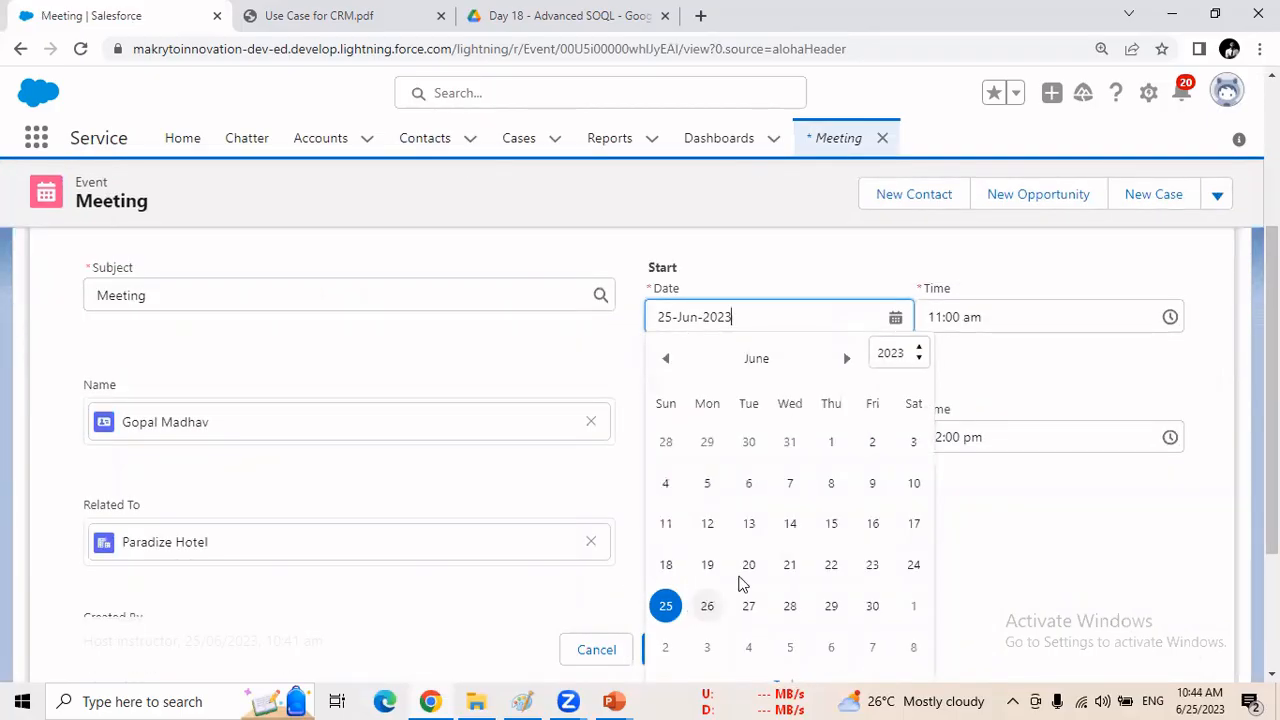
pyautogui.click(1151, 539)
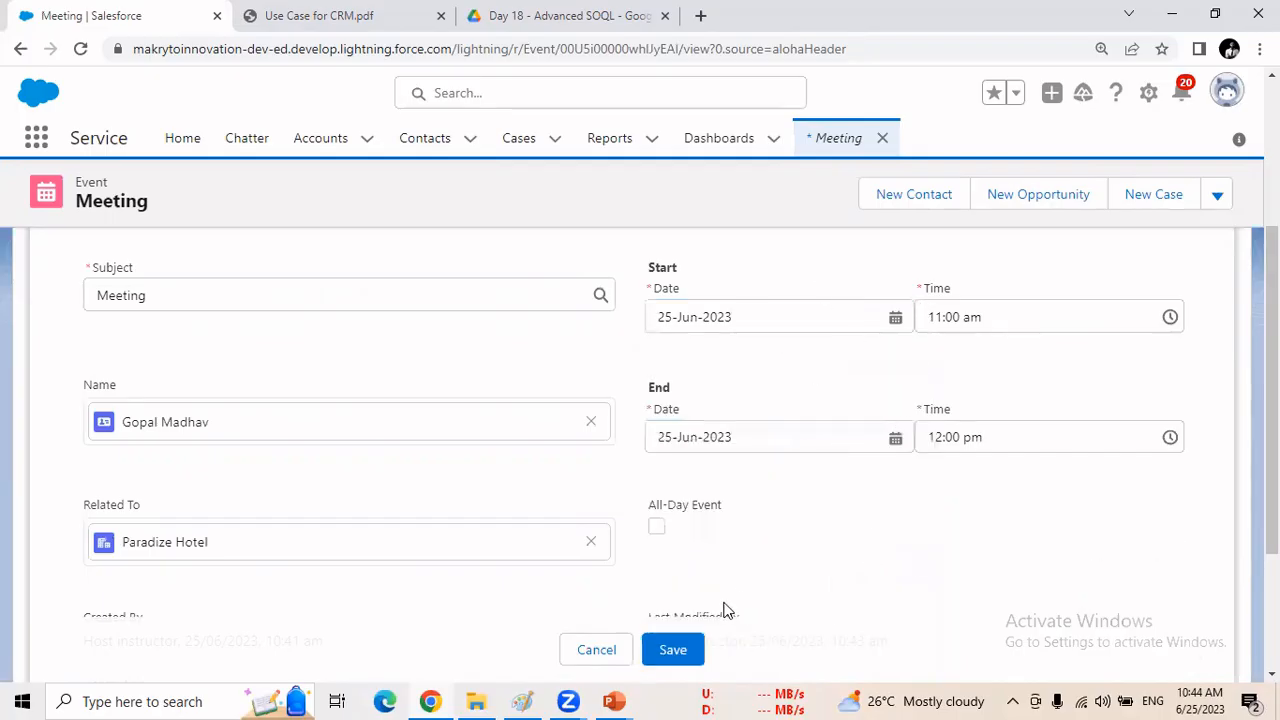
pyautogui.click(697, 650)
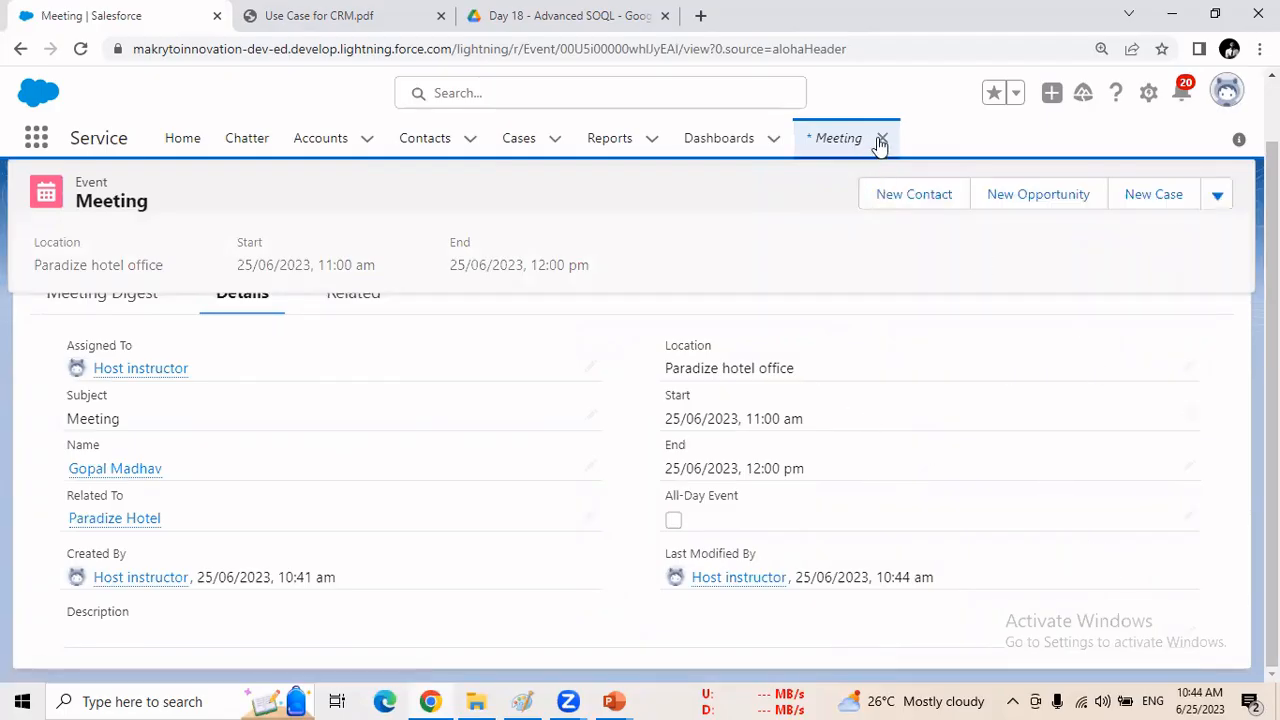
# Go back to the Paradize Hotel contact and review its upcoming and past activities.
pyautogui.click(433, 148)
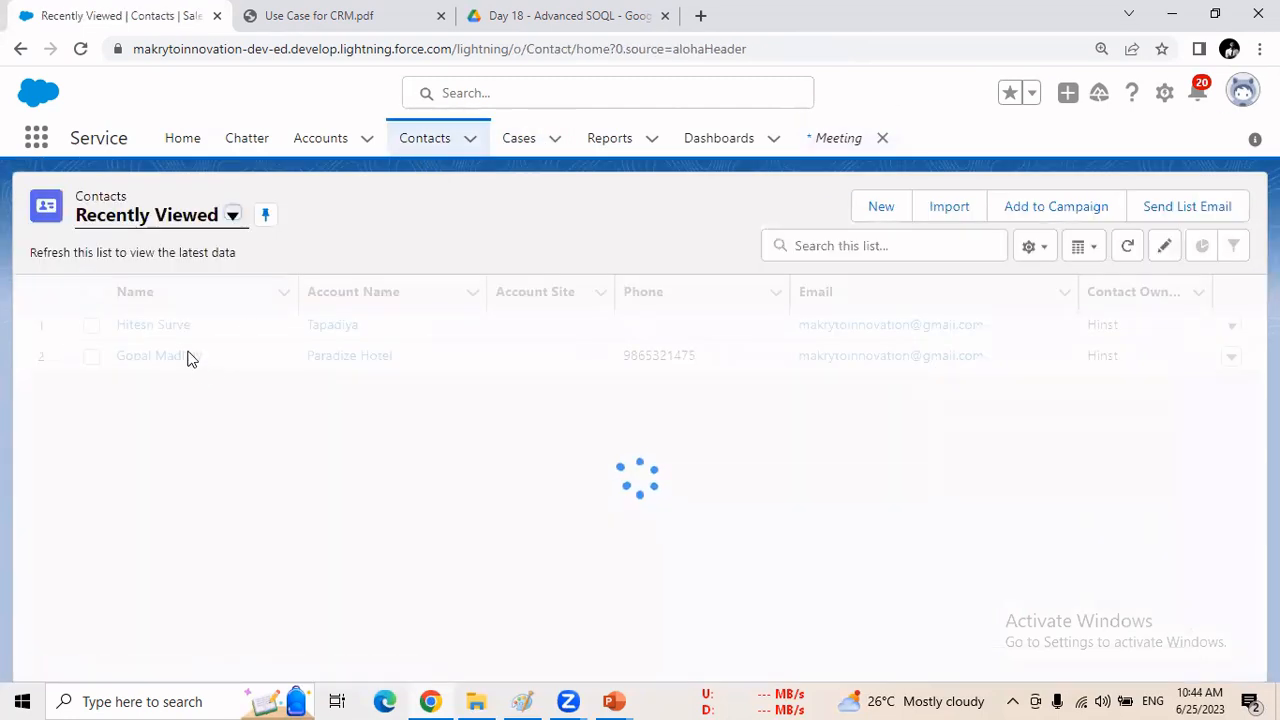
pyautogui.click(177, 357)
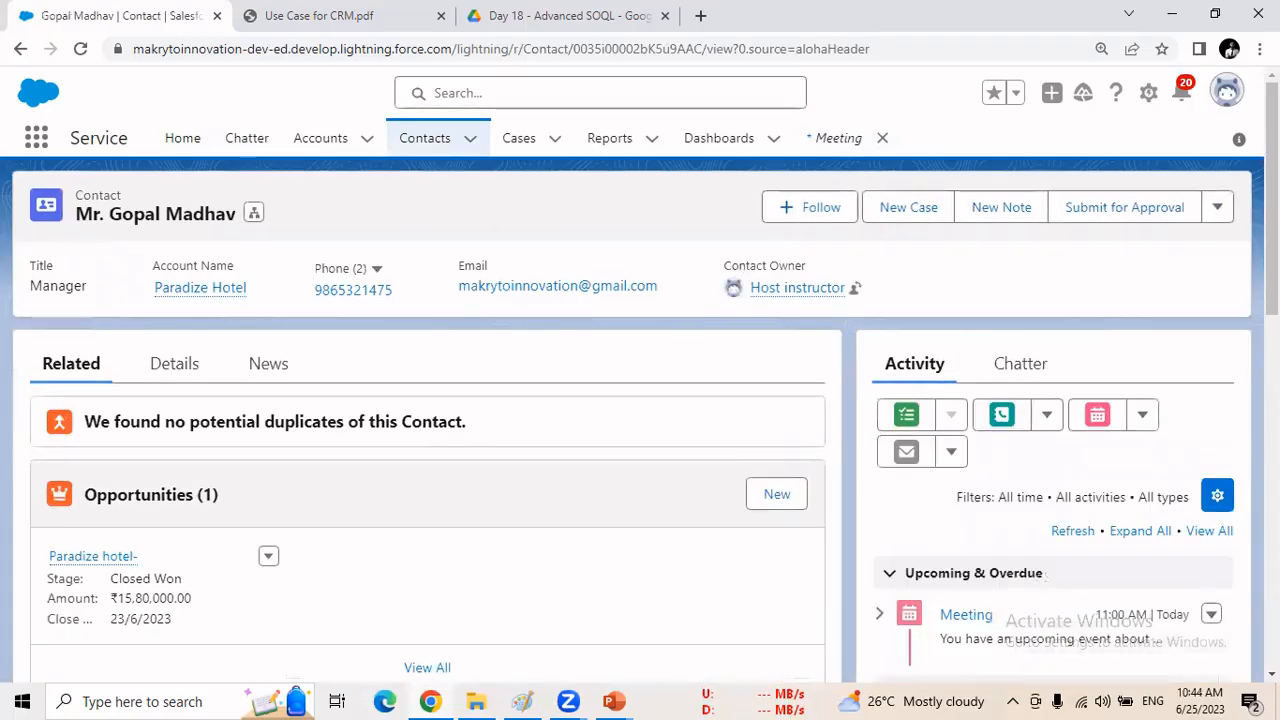
pyautogui.scroll(-2, 925, 428)
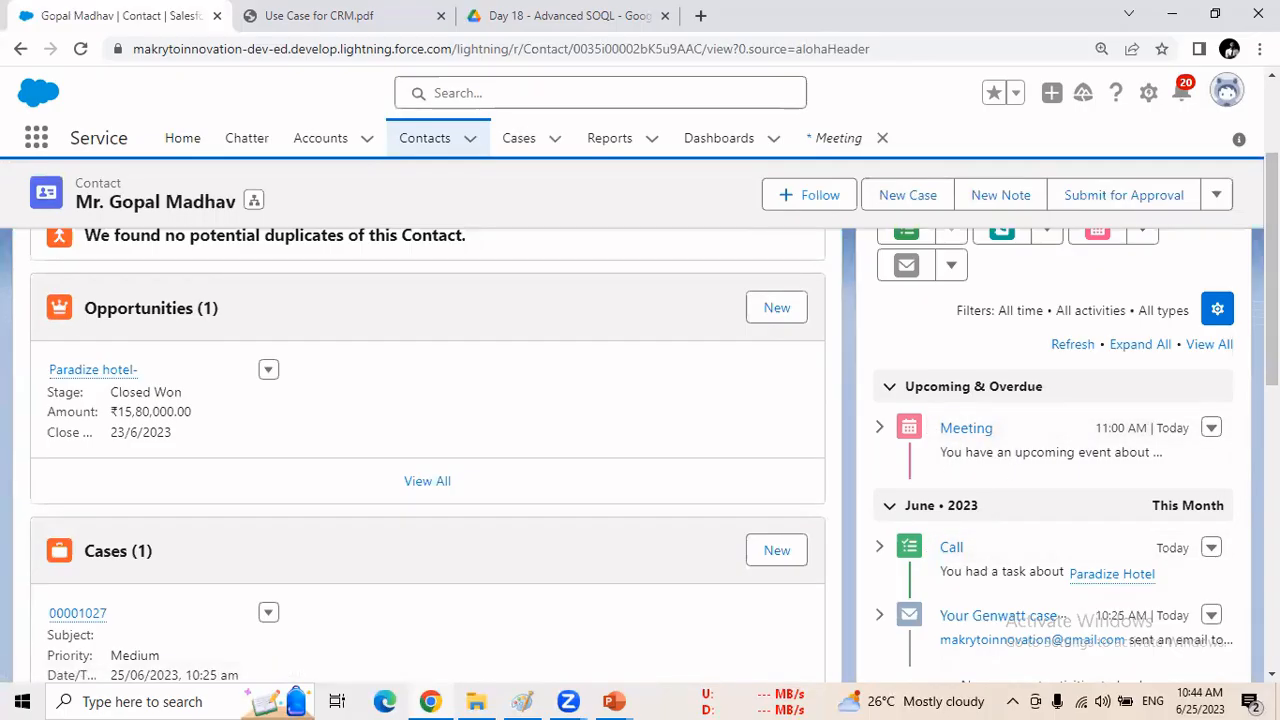
pyautogui.scroll(2, 930, 420)
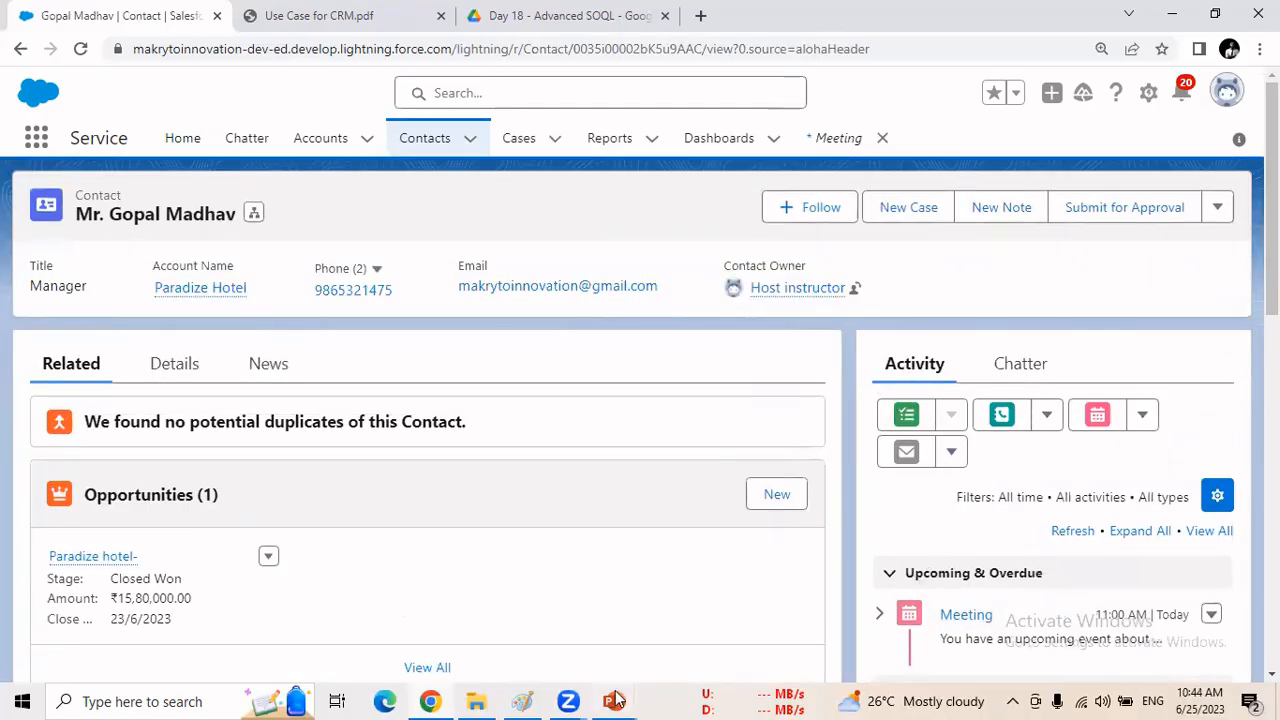
# Switch to the PowerPoint slide show and advance from the Activity slide to the Calendar slide.
pyautogui.click(720, 612)
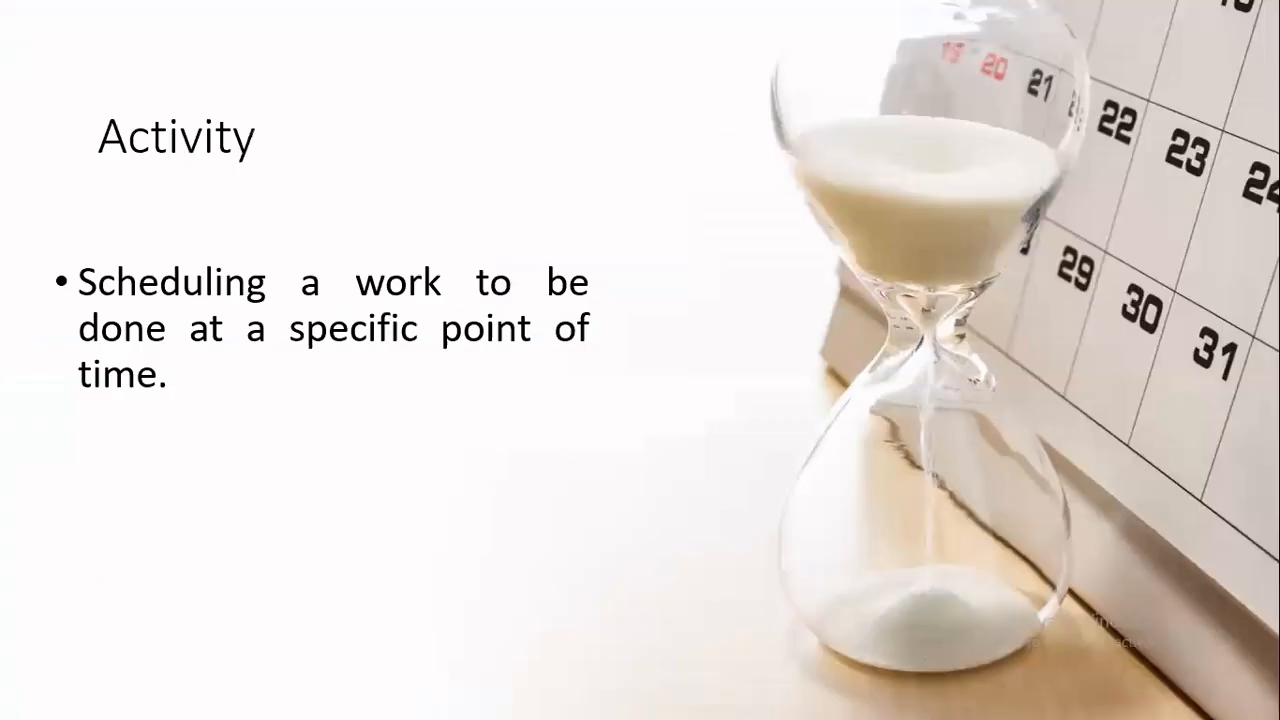
pyautogui.click(542, 362)
pyautogui.click(542, 362)
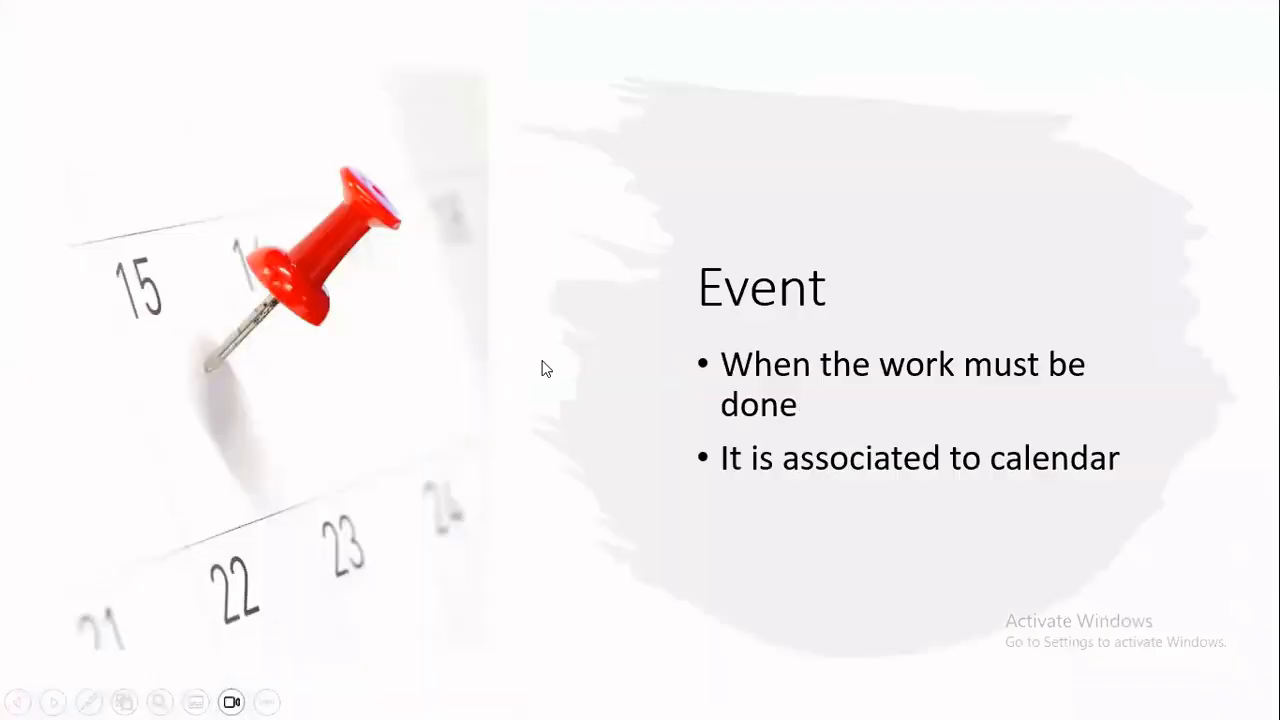
pyautogui.press('Right')
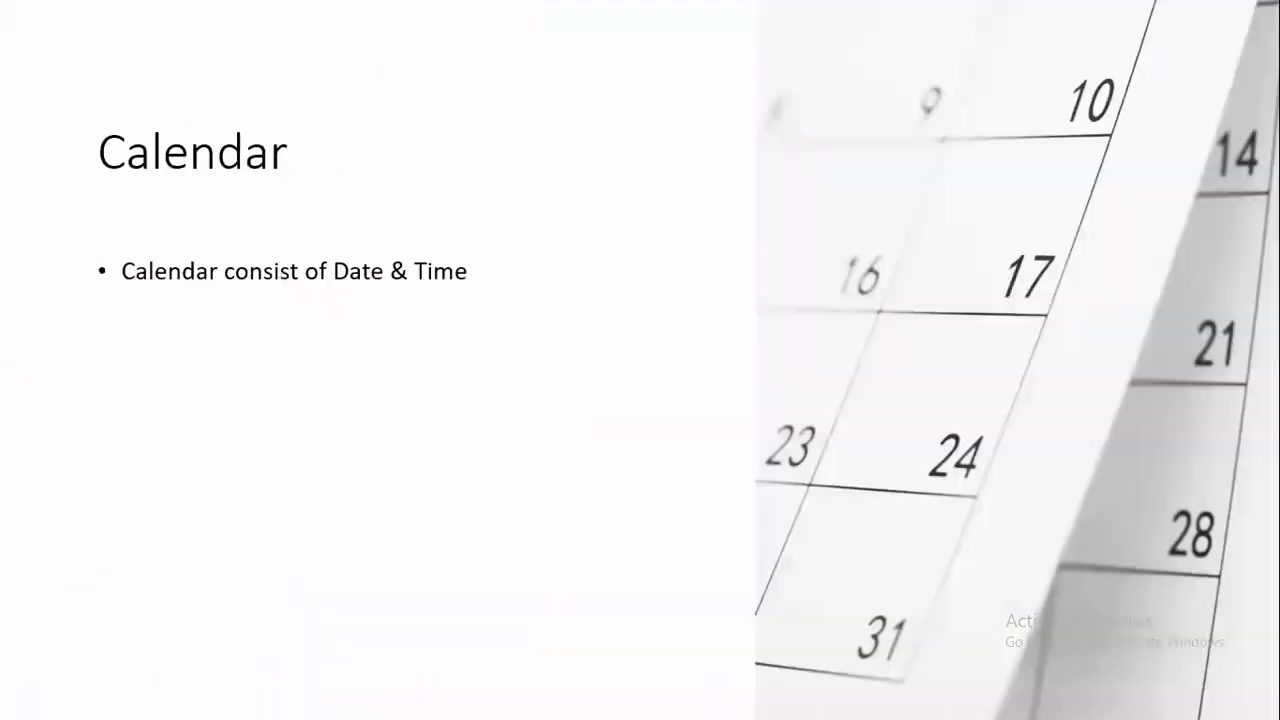